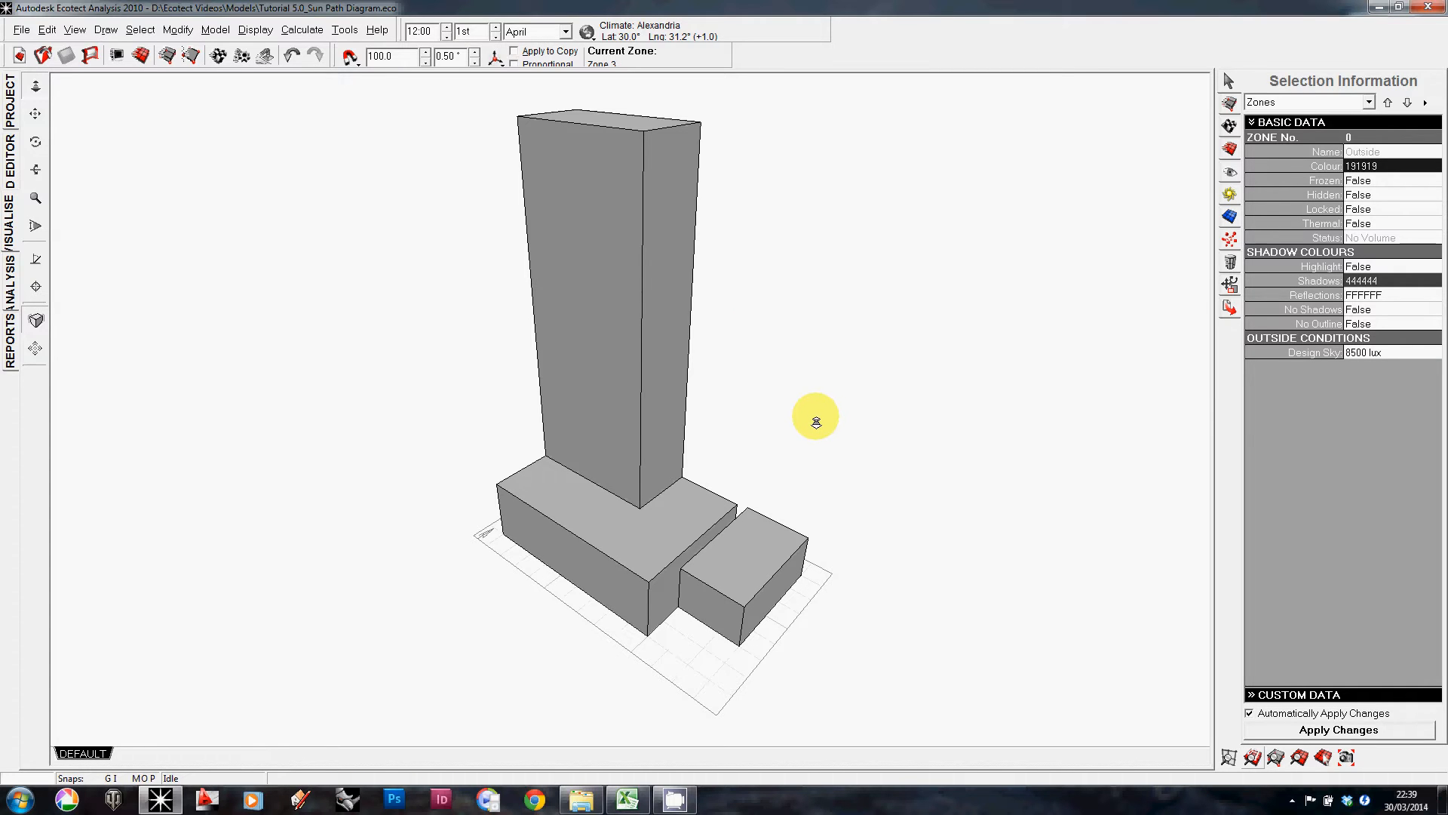
# Step: Orbit and zoom around the building massing model to inspect it from several angles
pyautogui.moveTo(821, 242); pyautogui.dragTo(813, 268)
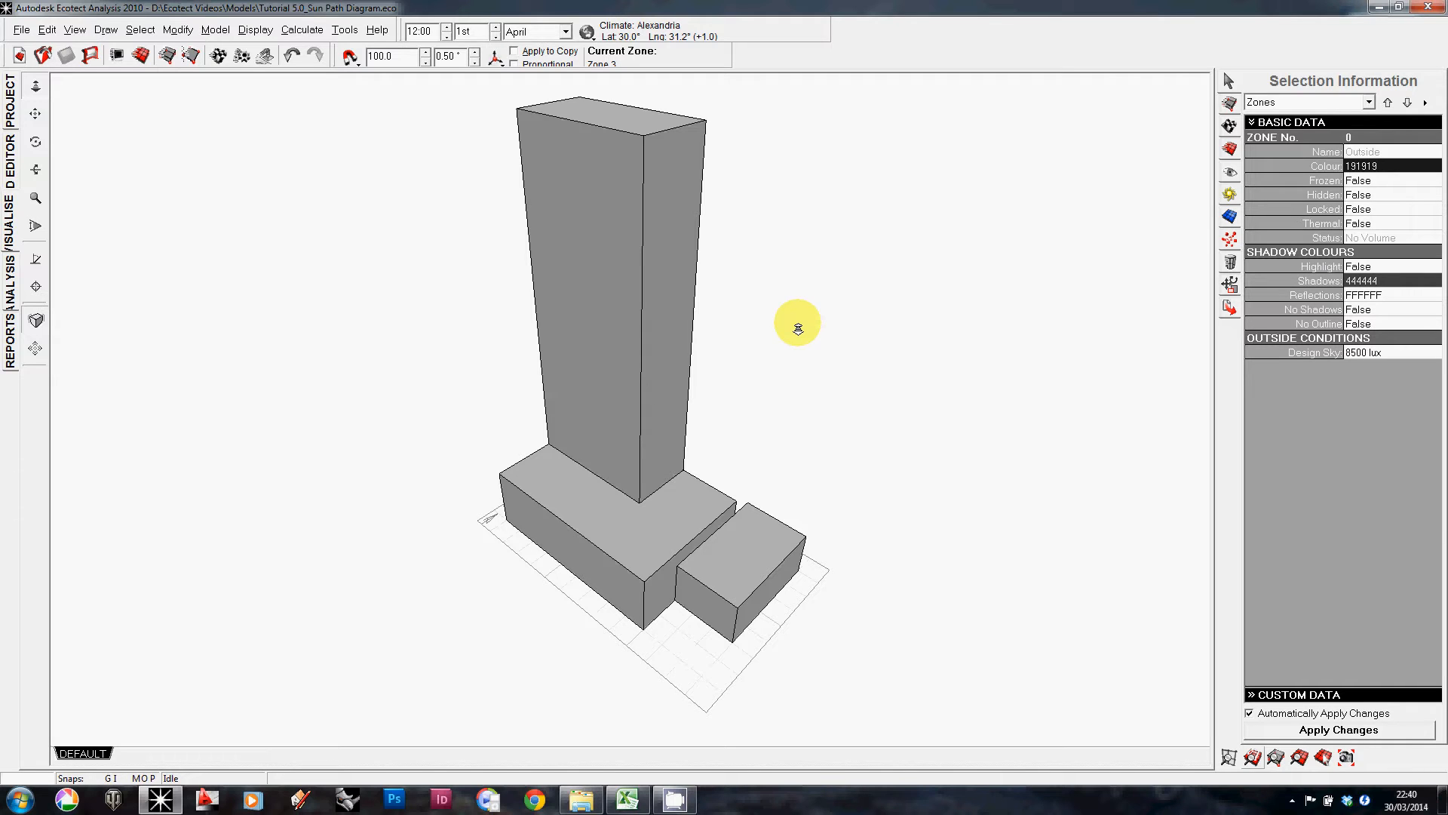
pyautogui.moveTo(876, 383); pyautogui.dragTo(579, 347)
pyautogui.moveTo(669, 284); pyautogui.dragTo(672, 333)
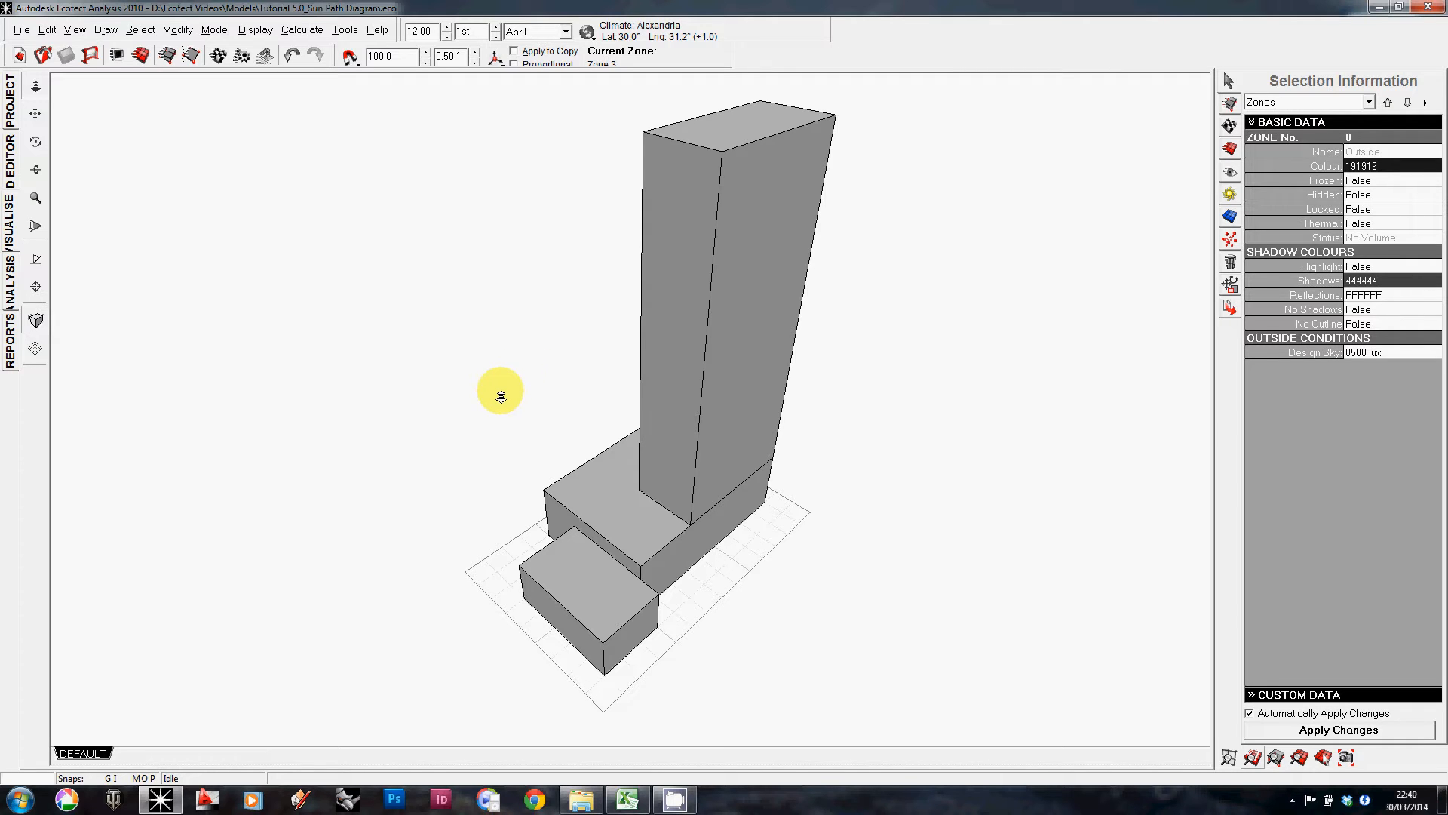
pyautogui.moveTo(494, 392); pyautogui.dragTo(785, 307)
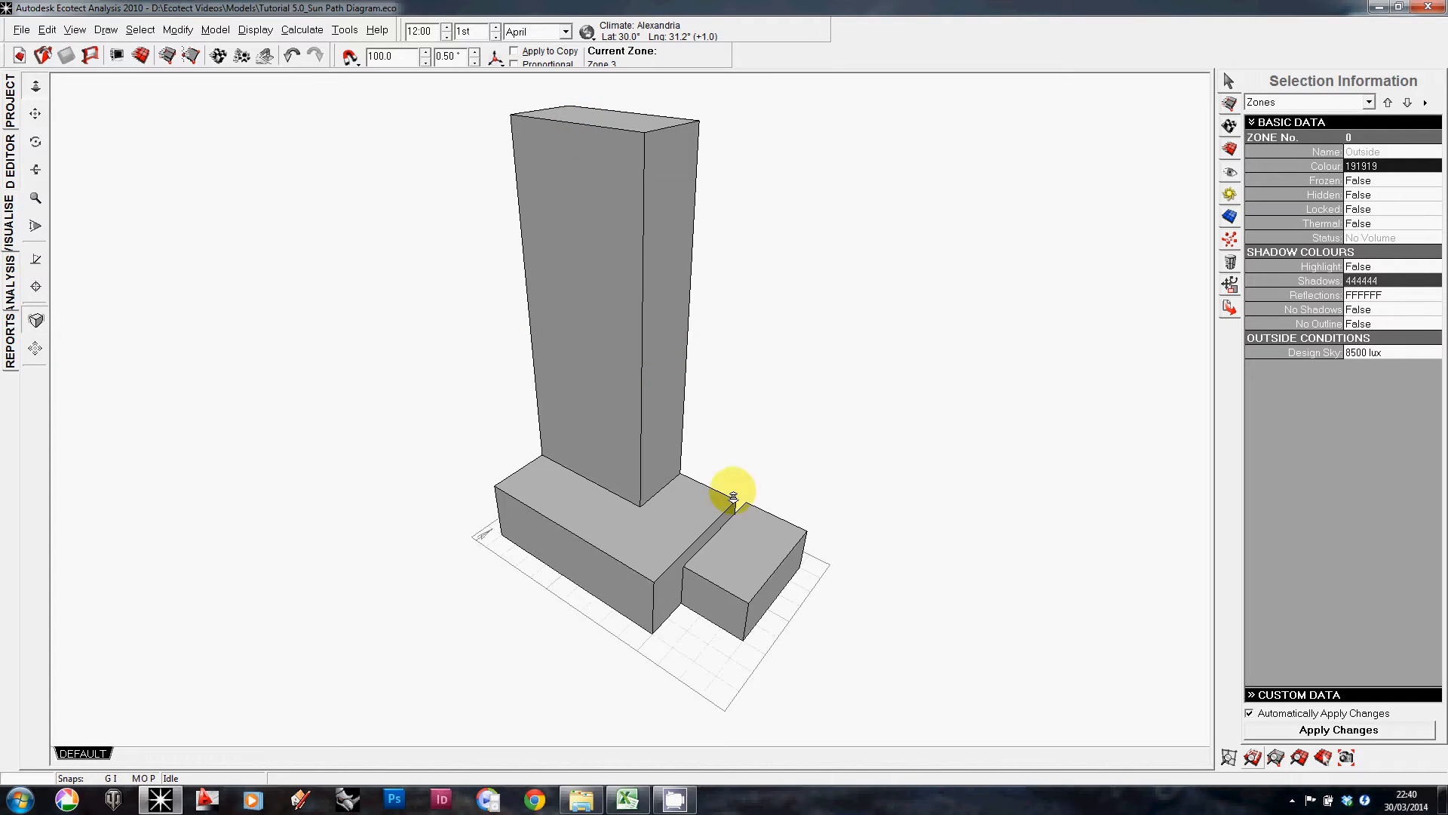
pyautogui.moveTo(733, 497); pyautogui.dragTo(508, 460, button='right')
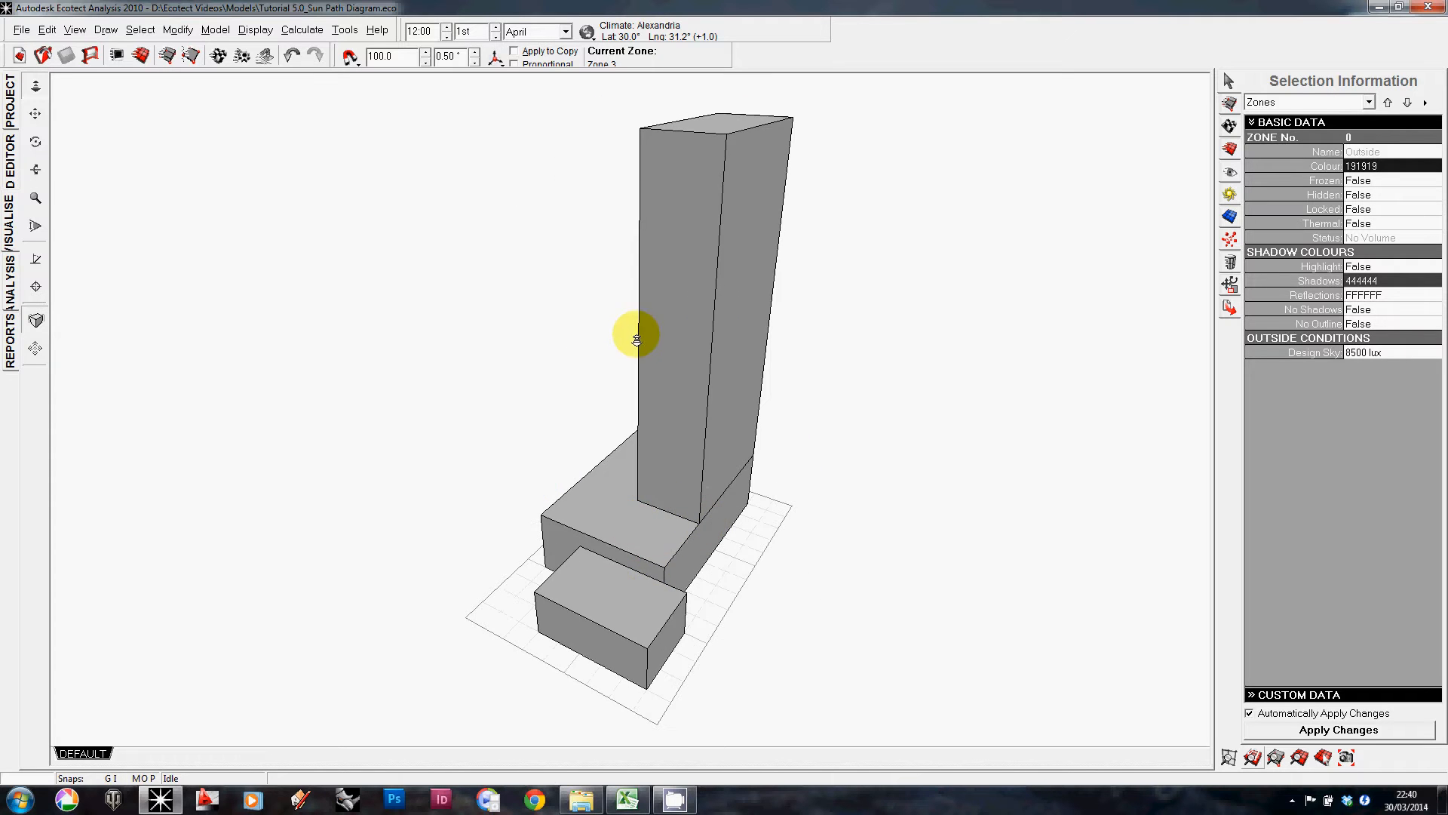
pyautogui.moveTo(636, 340); pyautogui.dragTo(495, 595, button='right')
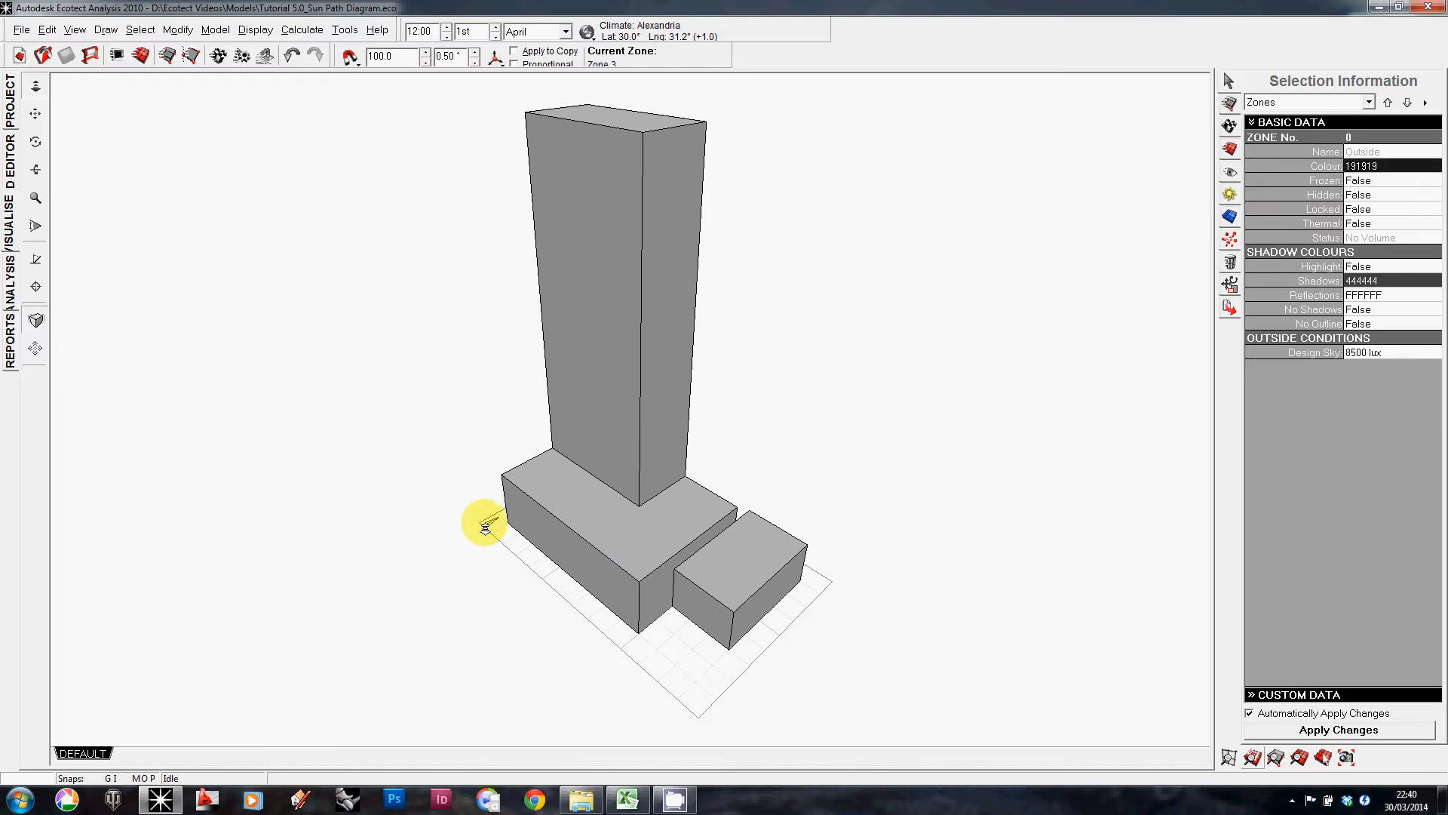
pyautogui.moveTo(487, 537); pyautogui.dragTo(518, 565, button='right')
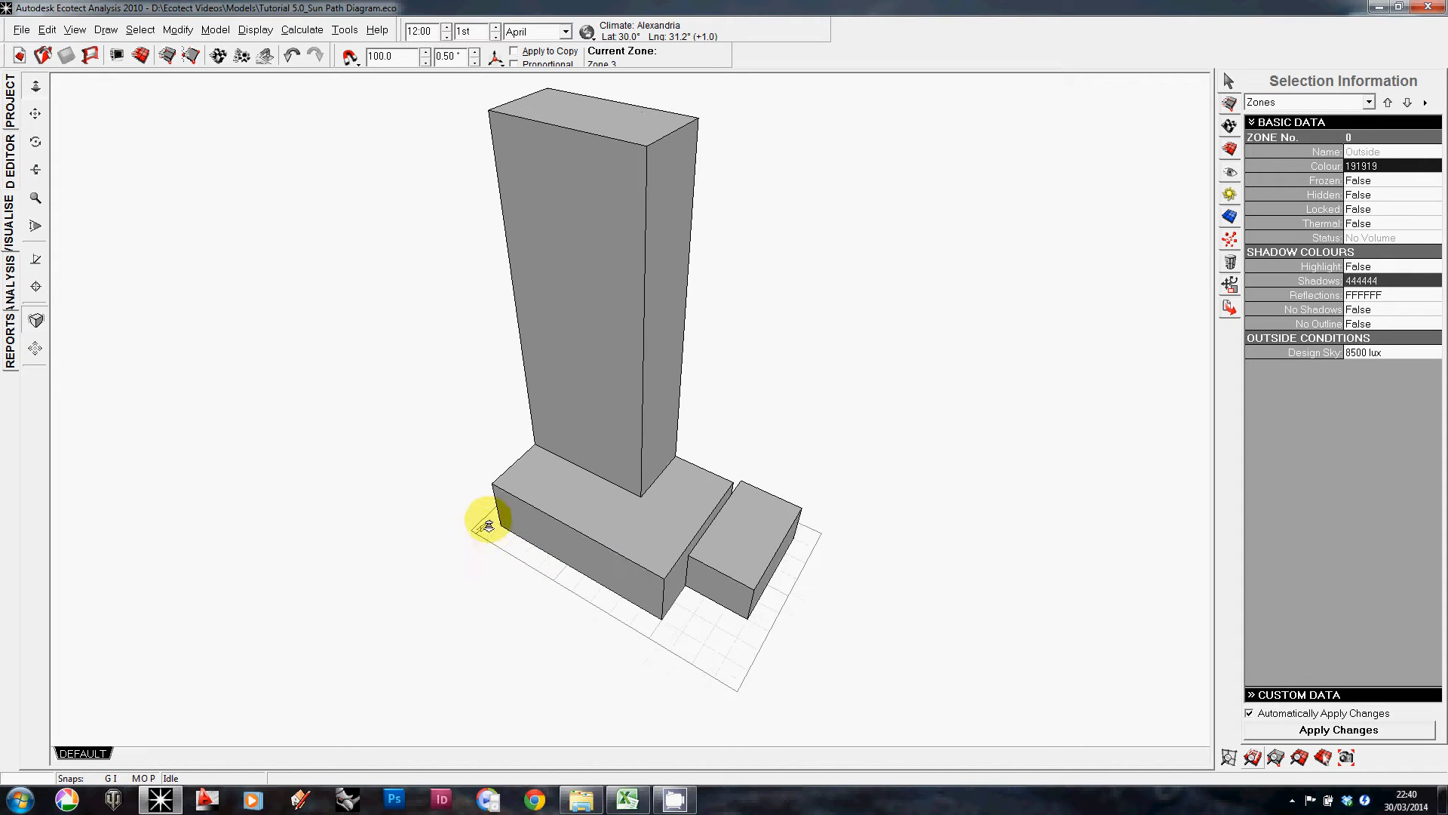
pyautogui.scroll(2, 487, 519)
pyautogui.scroll(2, 423, 574)
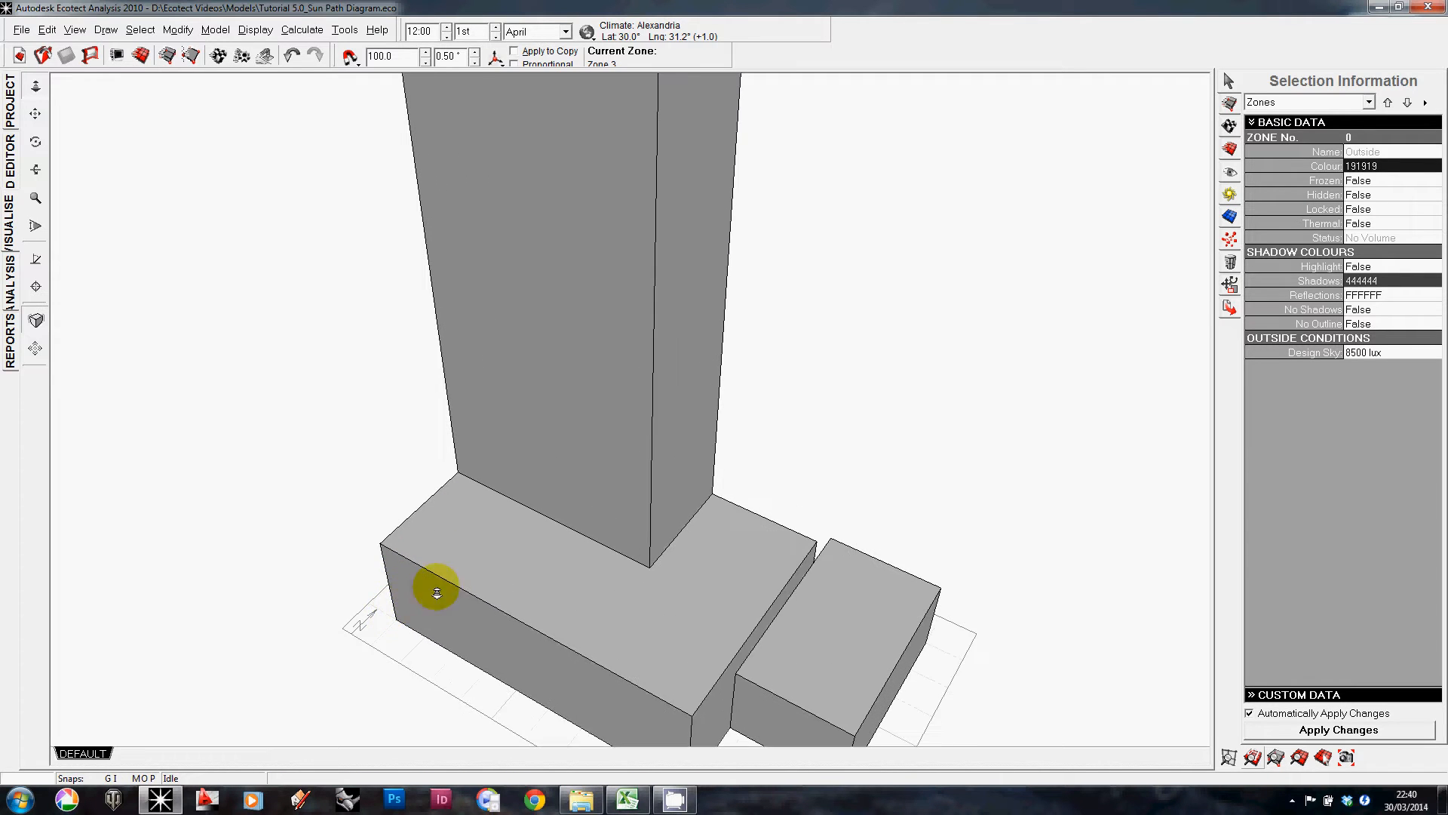
pyautogui.scroll(-3, 437, 592)
pyautogui.moveTo(740, 540); pyautogui.dragTo(716, 504, button='right')
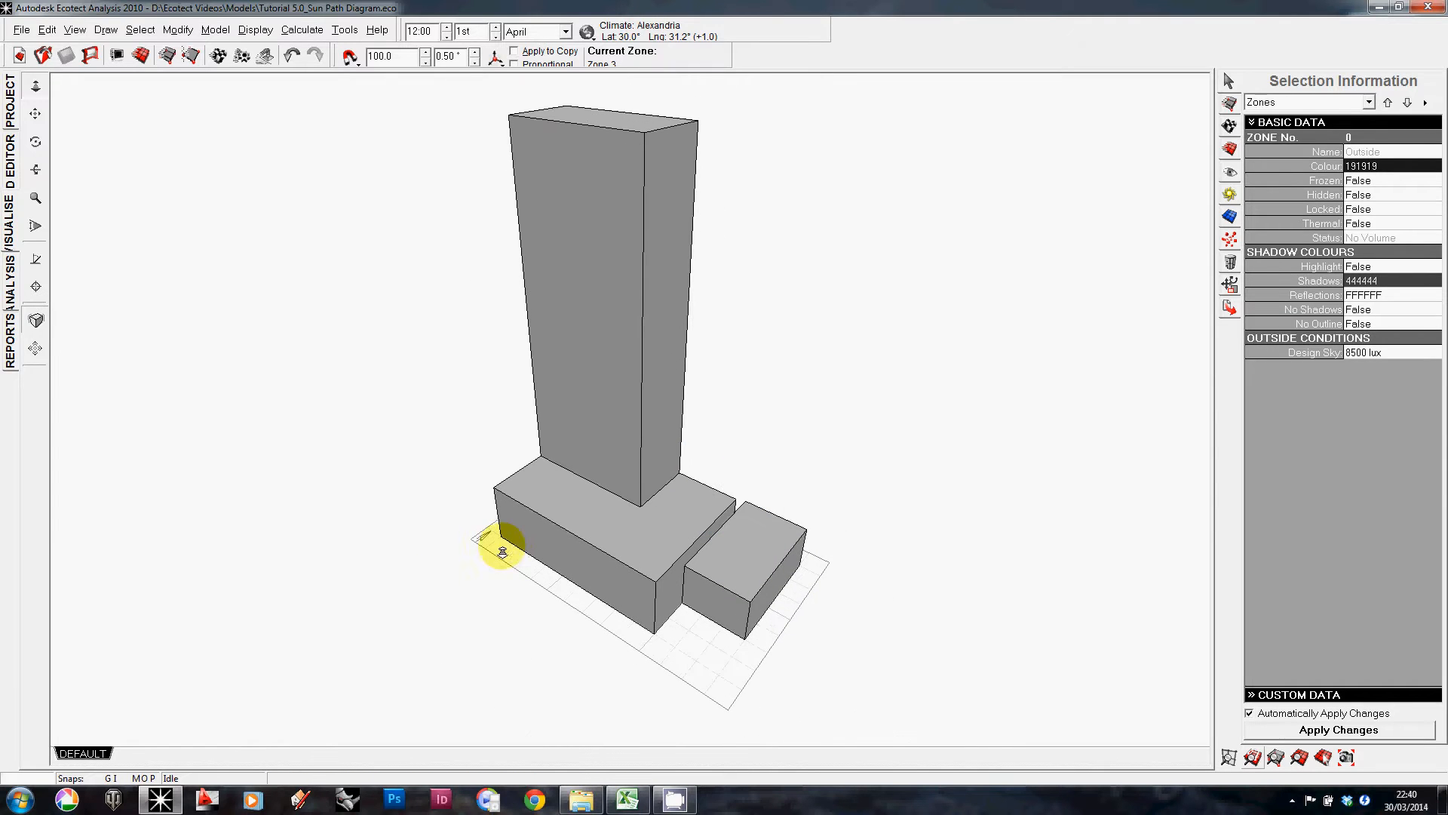
pyautogui.moveTo(520, 573); pyautogui.dragTo(717, 568, button='right')
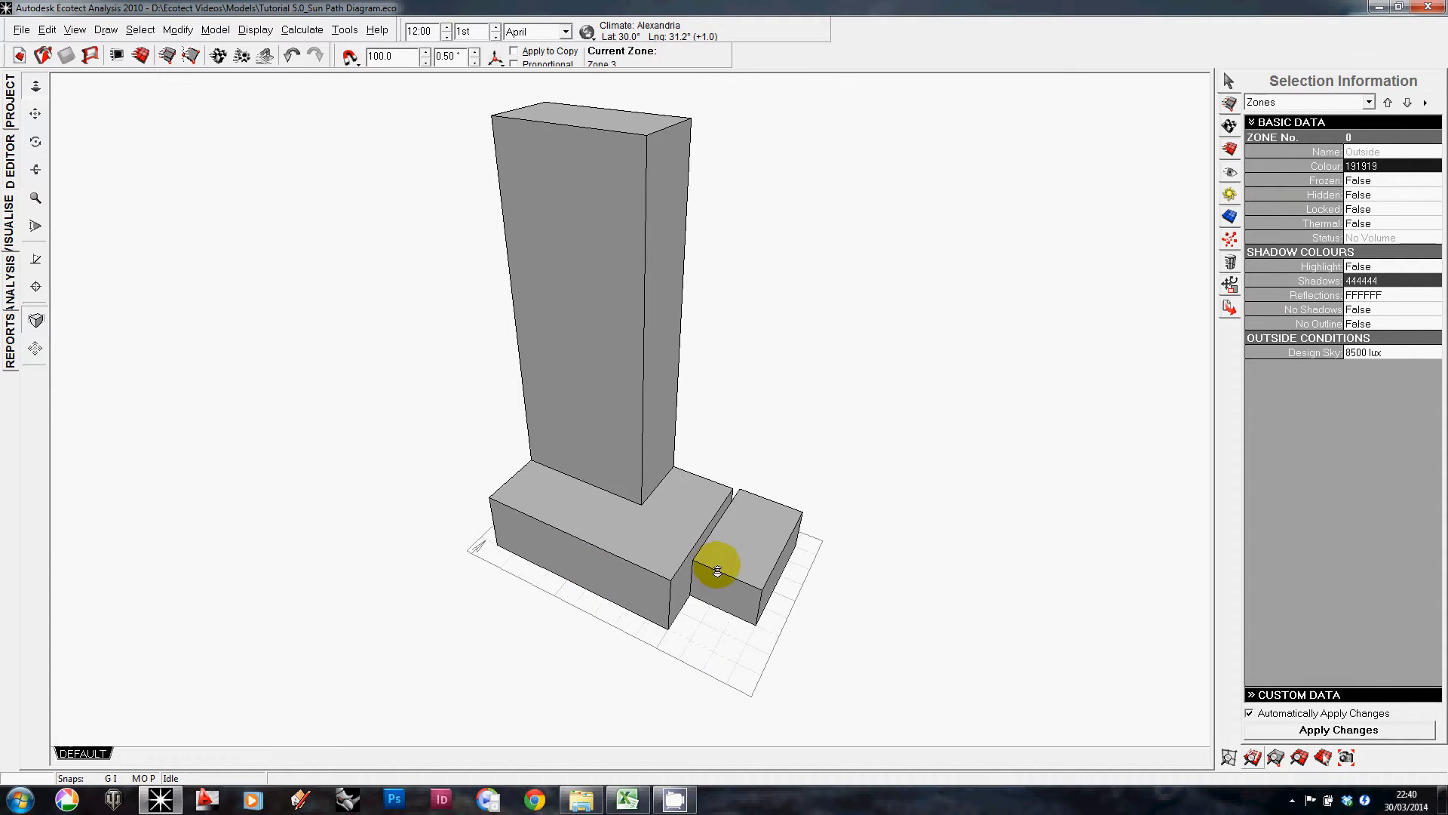
pyautogui.moveTo(711, 371); pyautogui.dragTo(676, 378, button='right')
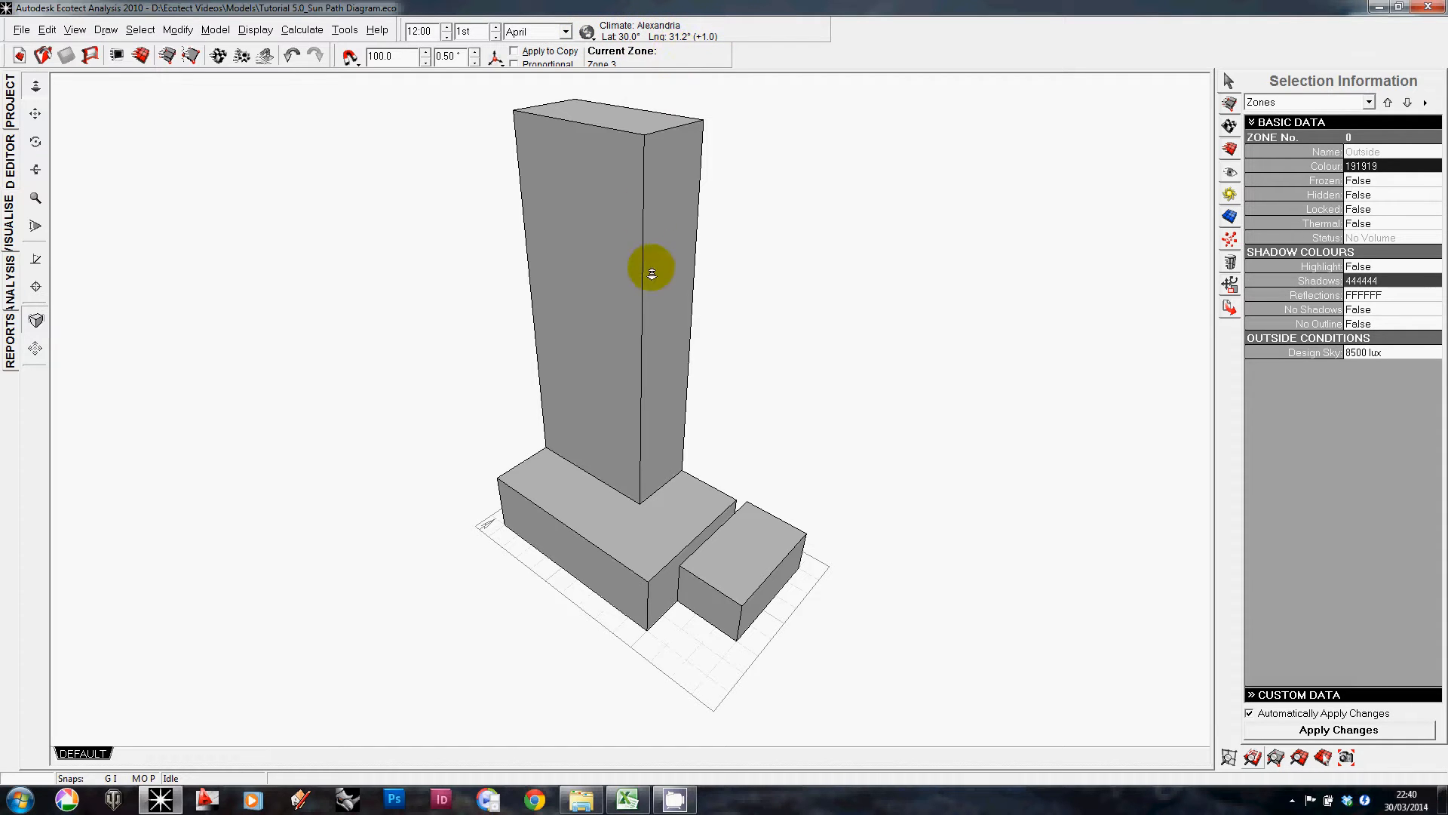
pyautogui.moveTo(644, 290); pyautogui.dragTo(664, 290, button='right')
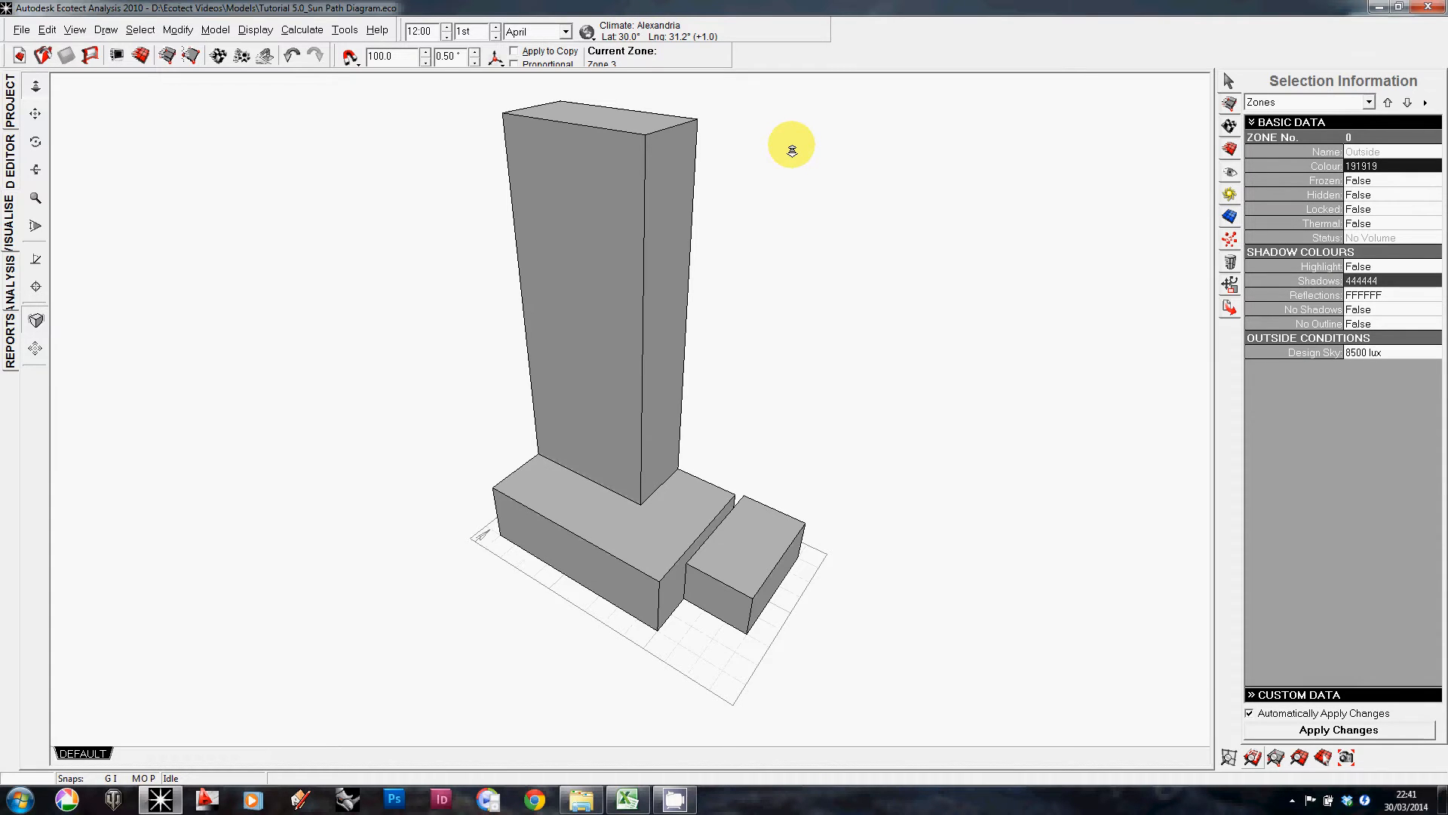
pyautogui.moveTo(791, 150); pyautogui.dragTo(735, 197)
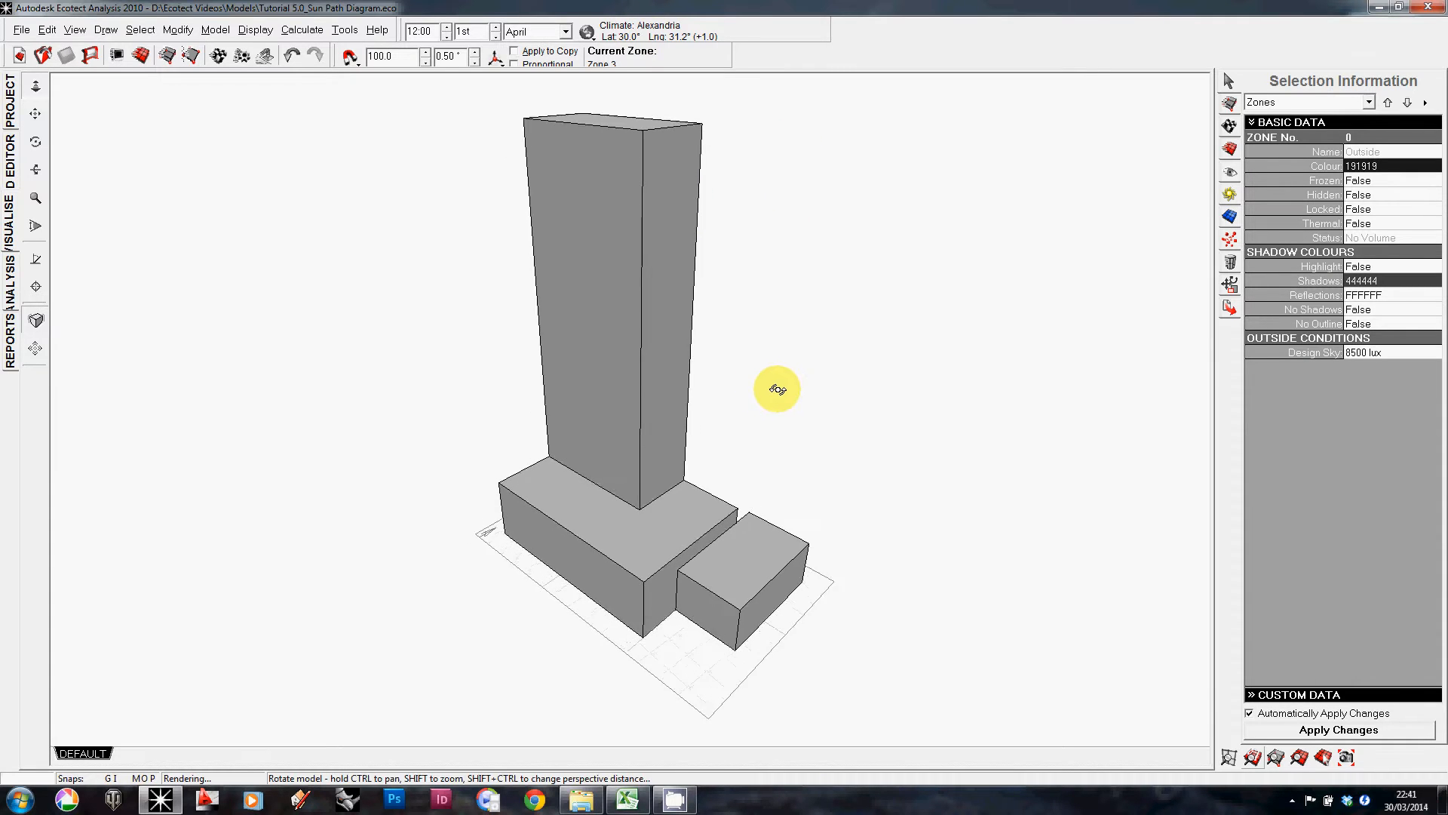
pyautogui.moveTo(777, 388); pyautogui.dragTo(833, 283)
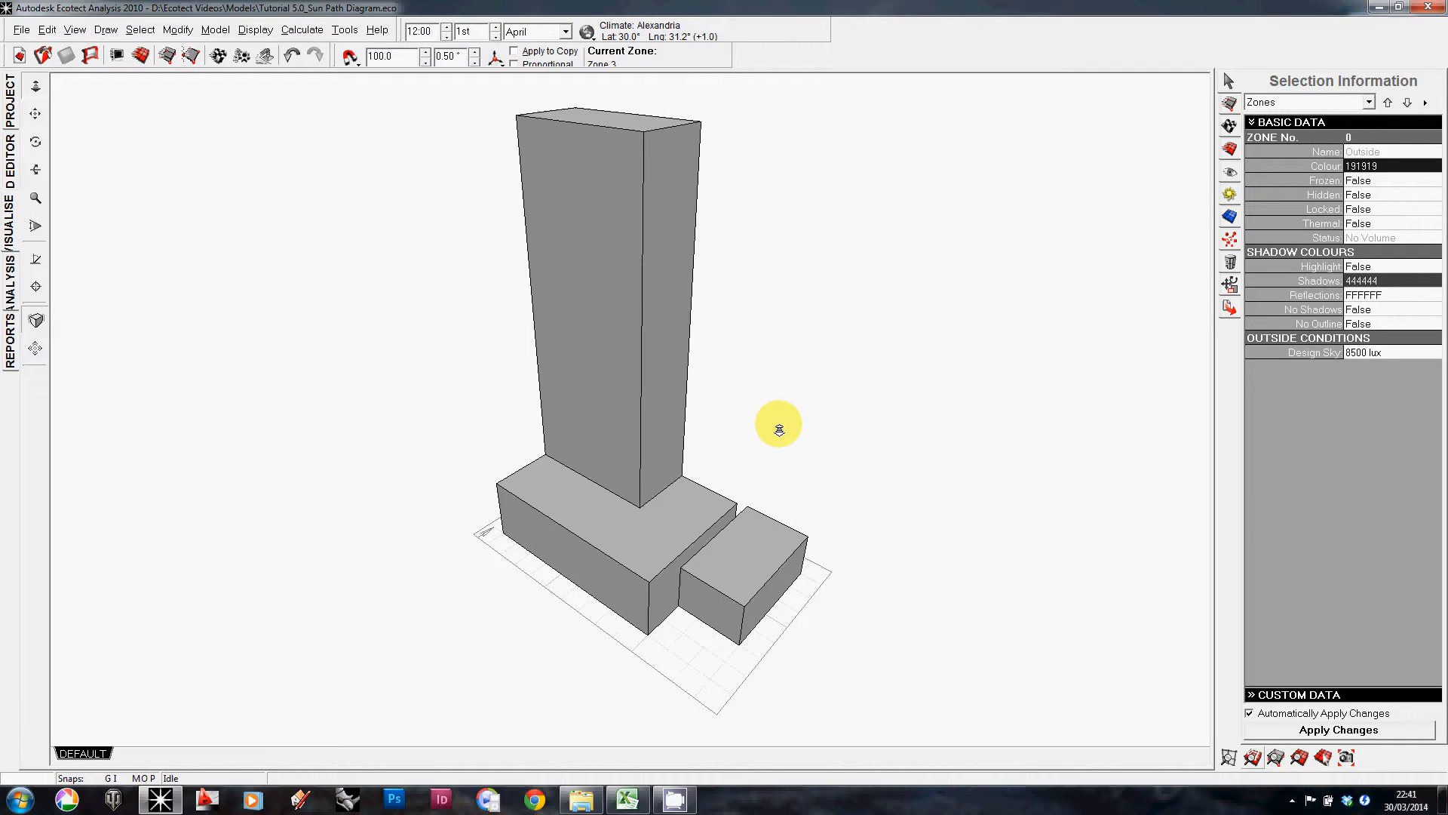
pyautogui.moveTo(550, 291); pyautogui.dragTo(584, 252, button='right')
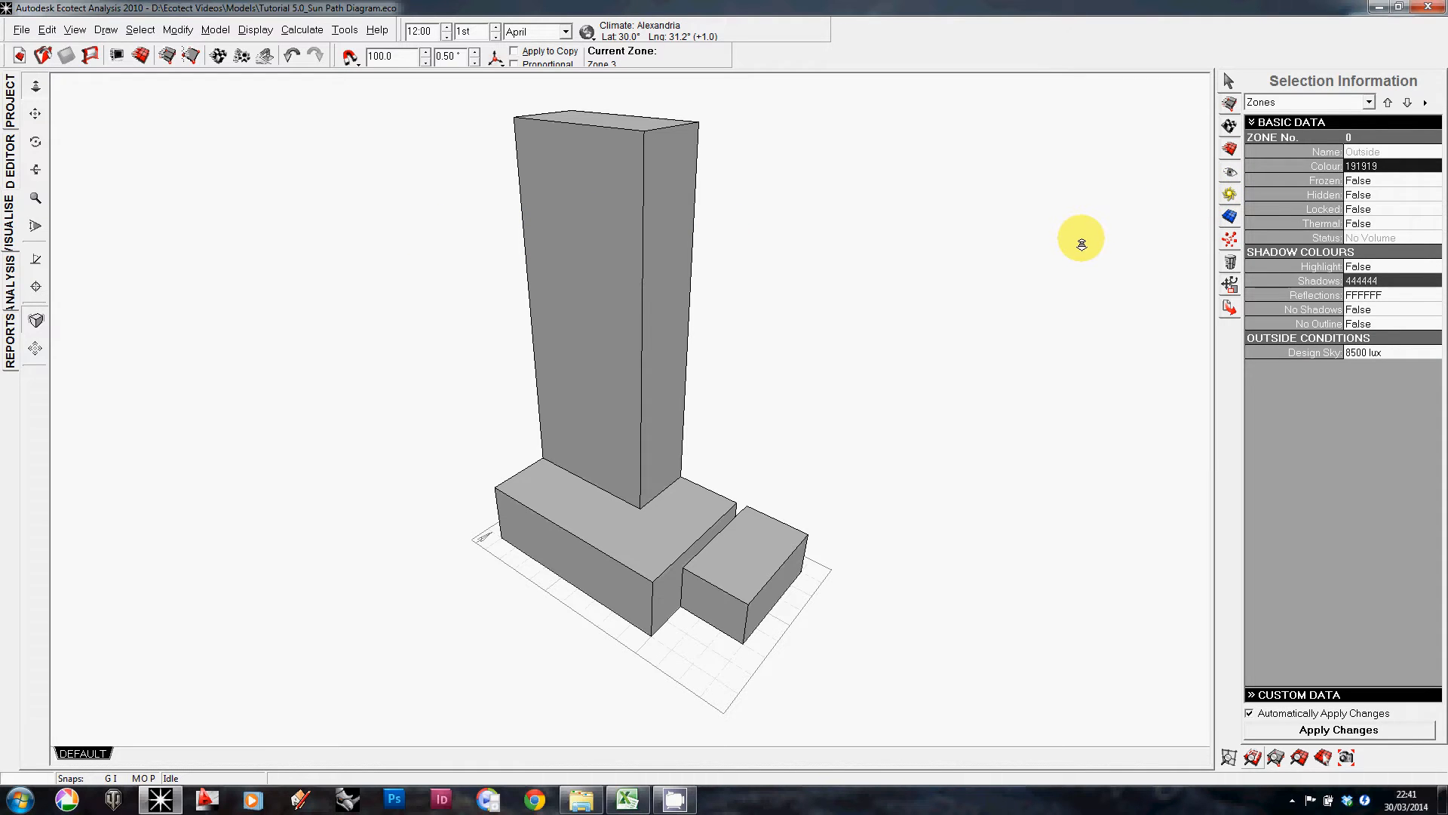
# Step: Open the shadow settings and turn on the Daily Sun Path display
pyautogui.click(1231, 193)
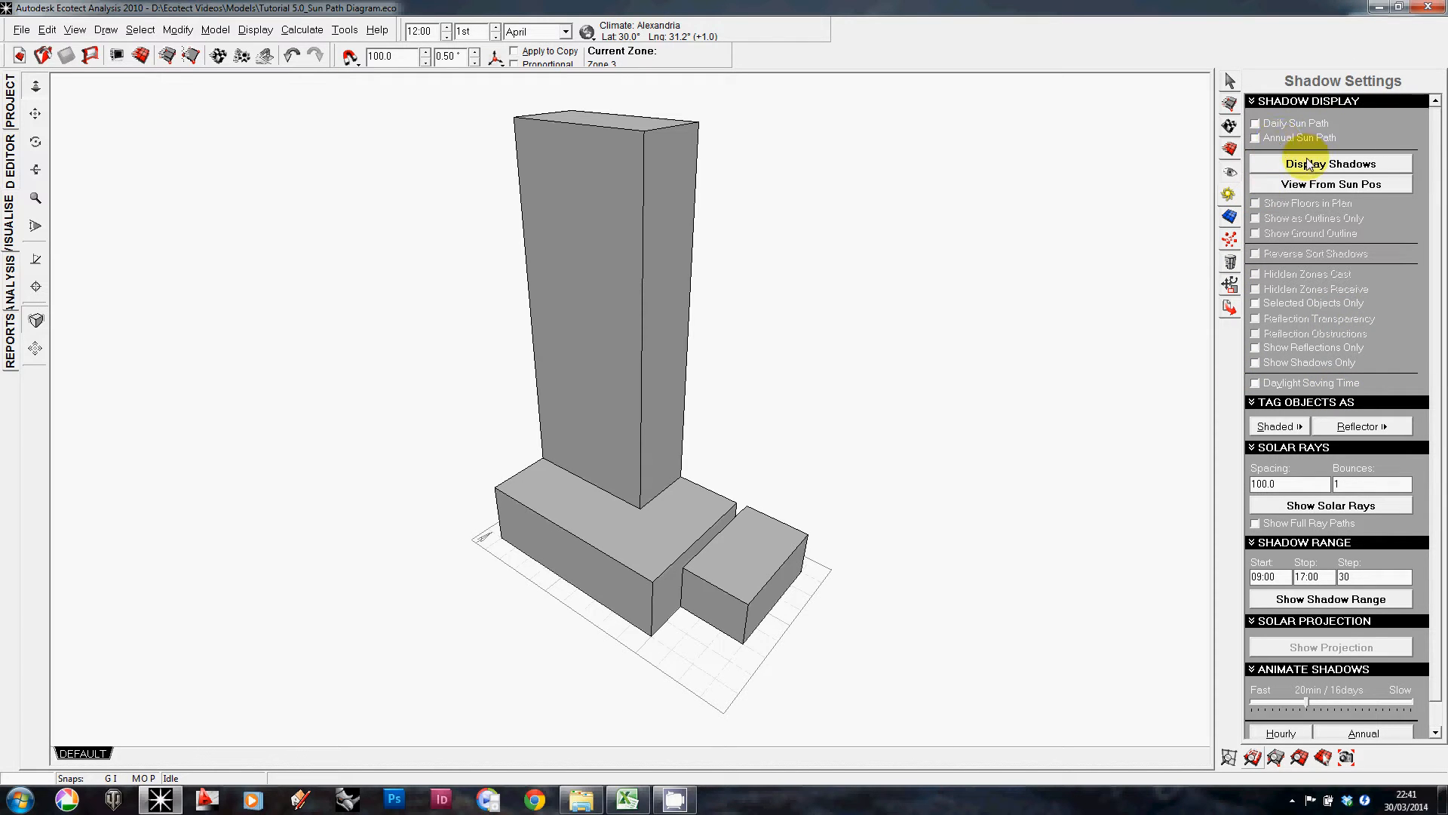
pyautogui.click(1255, 124)
pyautogui.moveTo(906, 359); pyautogui.dragTo(885, 318, button='middle')
pyautogui.scroll(-5, 886, 319)
pyautogui.moveTo(881, 336); pyautogui.dragTo(686, 376, button='right')
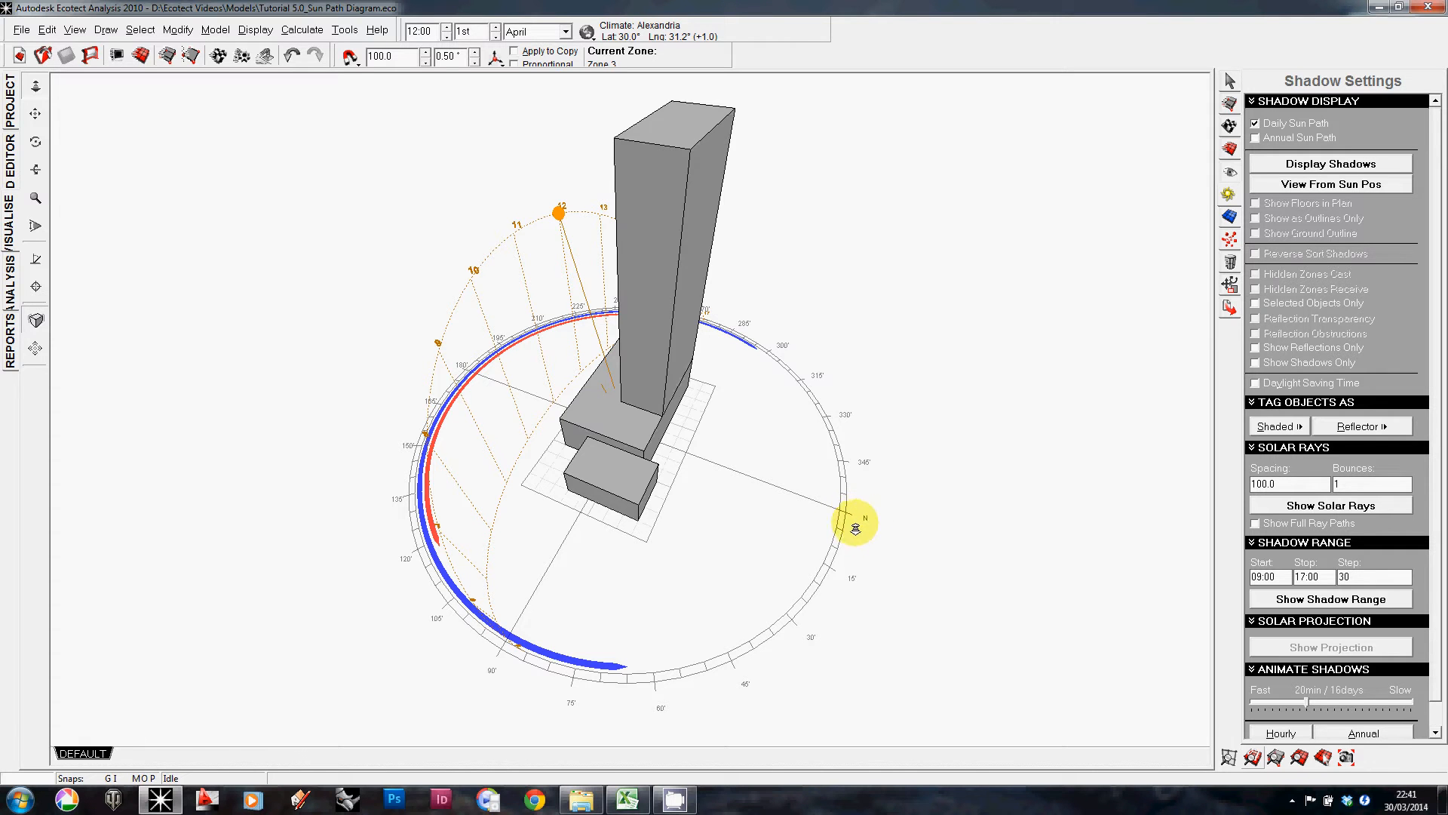
pyautogui.moveTo(856, 528); pyautogui.dragTo(1031, 521, button='right')
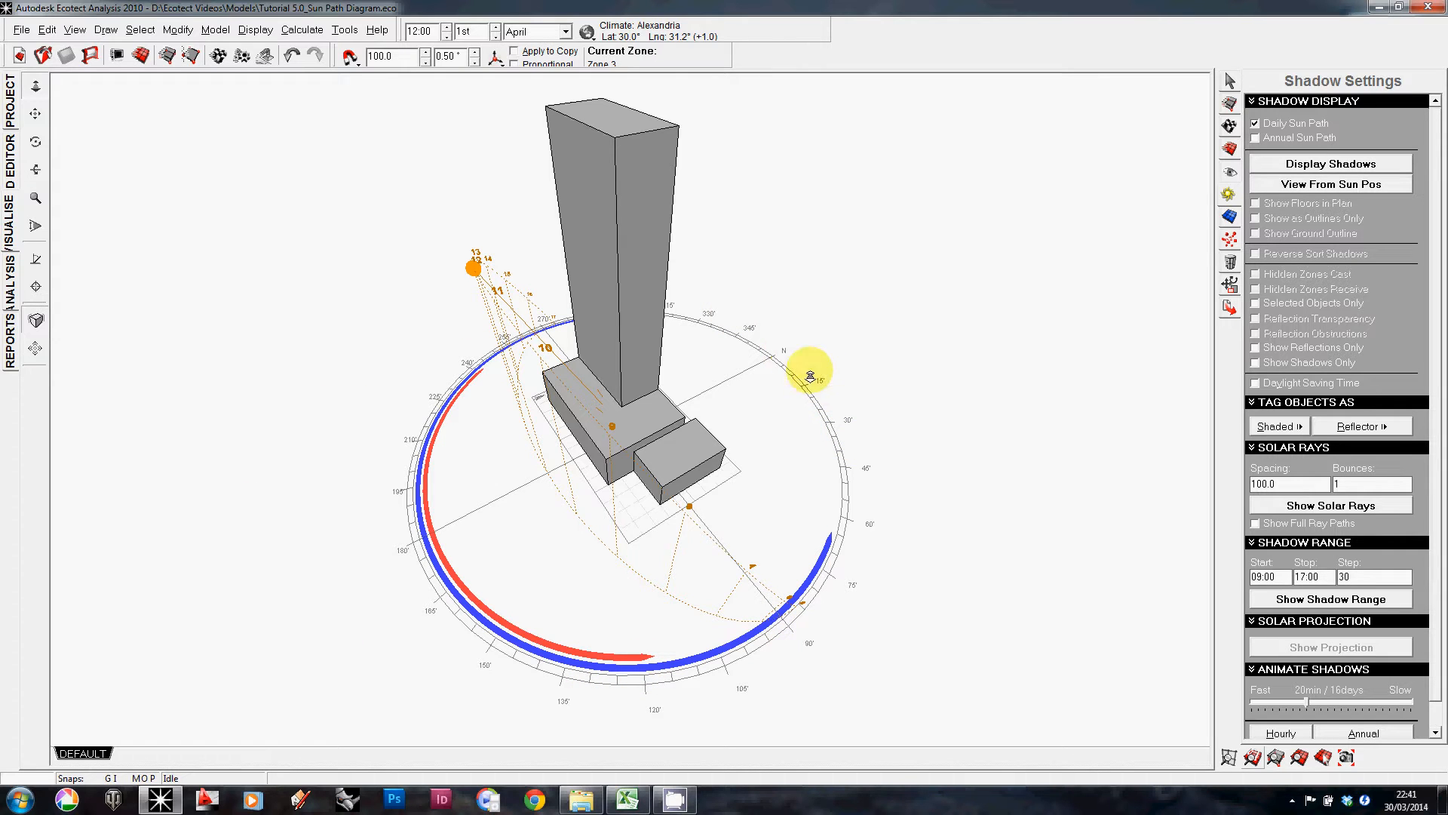
pyautogui.moveTo(863, 469); pyautogui.dragTo(578, 377, button='right')
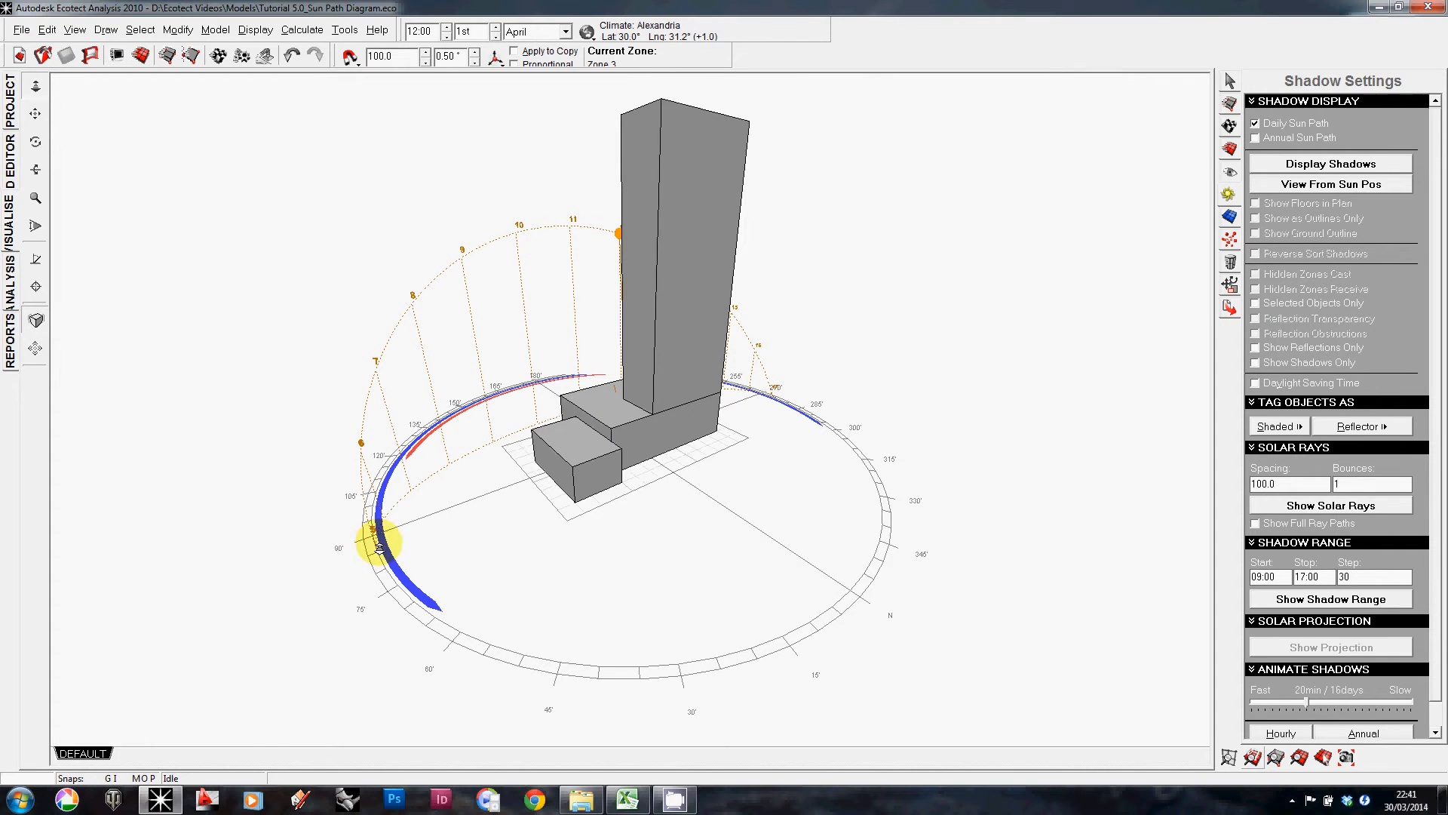
pyautogui.moveTo(496, 521)
pyautogui.mouseDown(button='right')
pyautogui.moveTo(420, 501)
pyautogui.moveTo(858, 503)
pyautogui.moveTo(682, 527)
pyautogui.mouseUp(button='right')
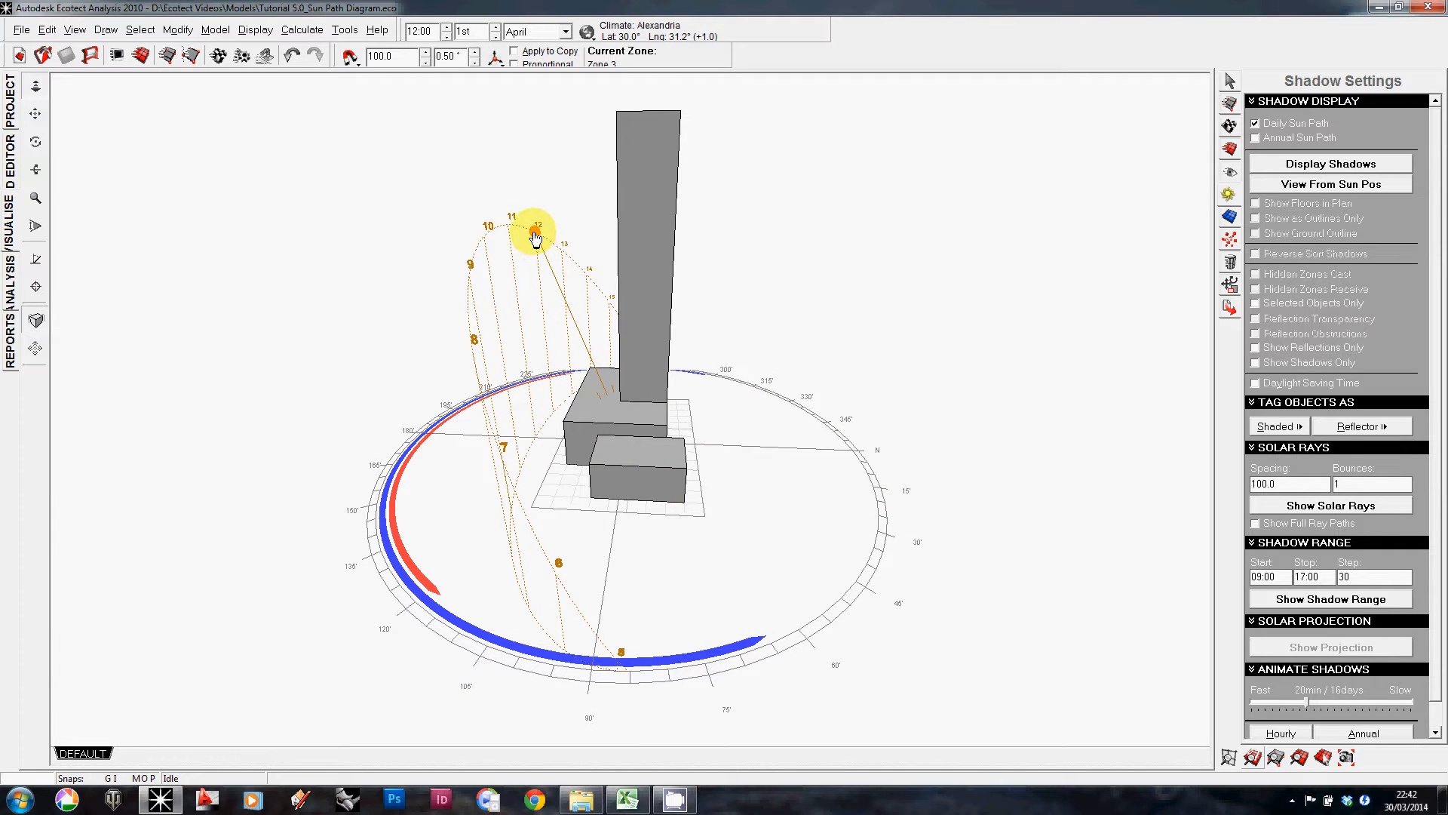
# Step: Move the sun along the daily path to 11:45 and display the building's cast shadows
pyautogui.moveTo(585, 356); pyautogui.dragTo(611, 405, button='right')
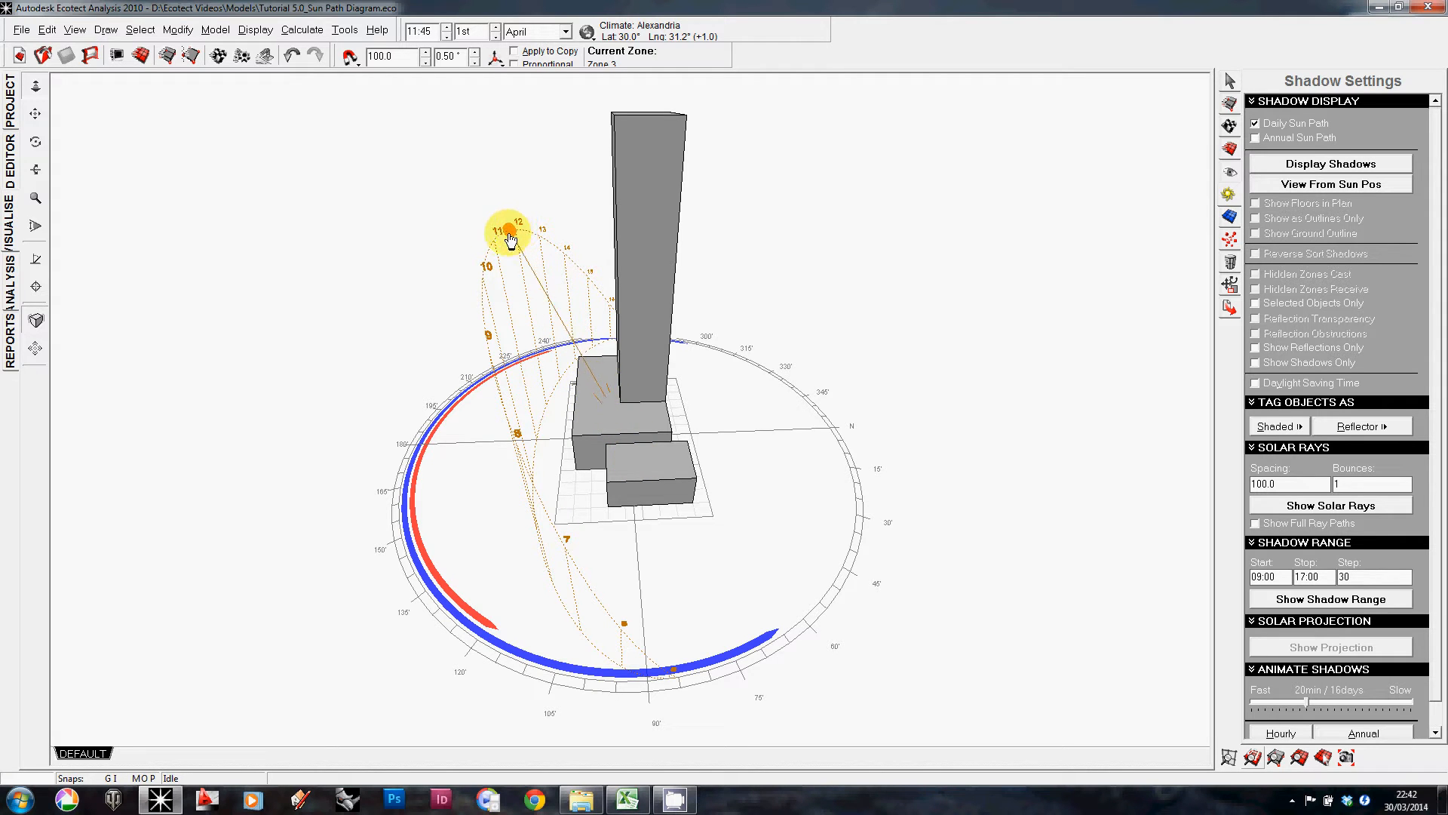
pyautogui.moveTo(511, 240); pyautogui.dragTo(509, 244)
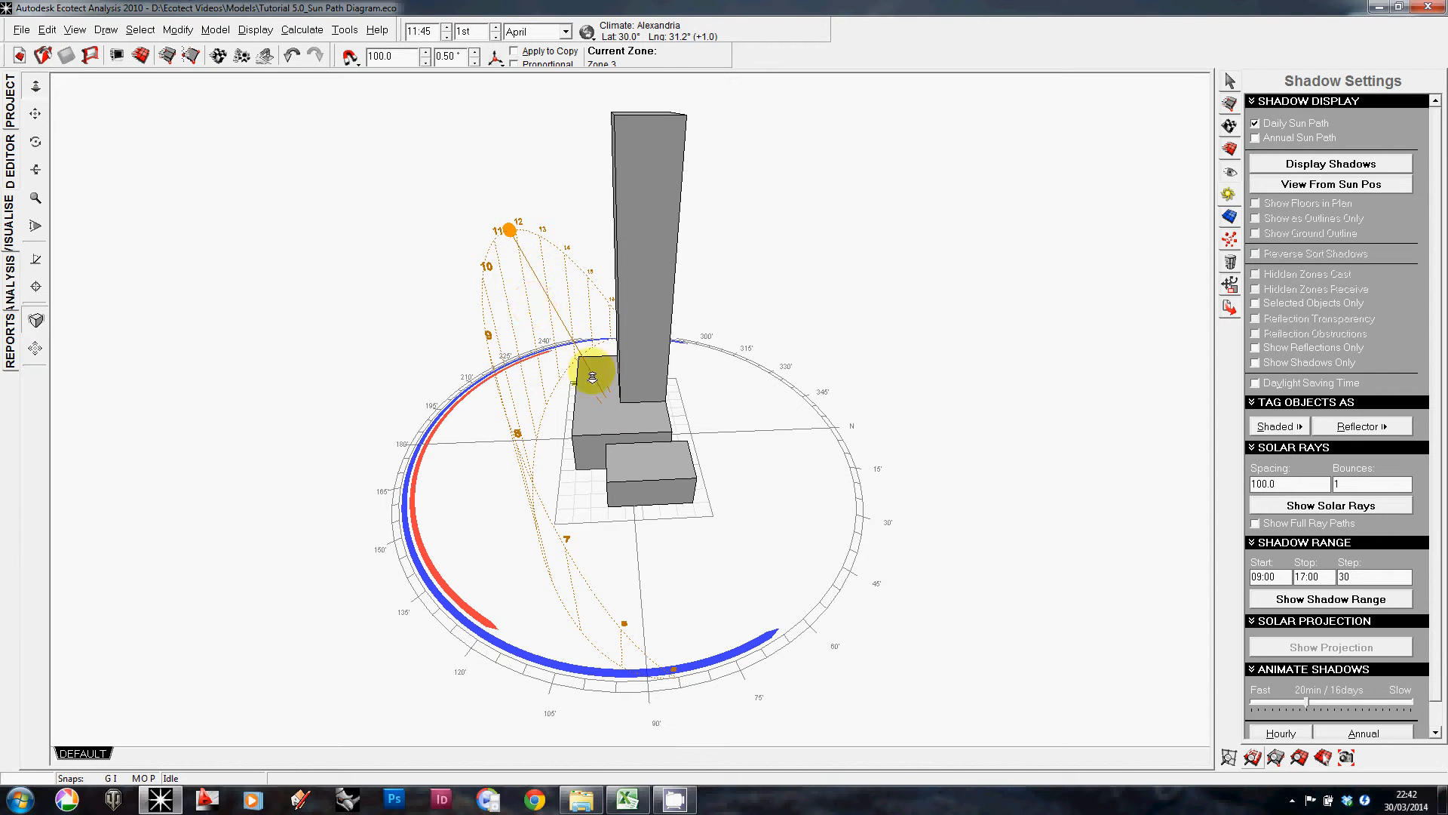
pyautogui.moveTo(617, 419); pyautogui.dragTo(564, 400, button='right')
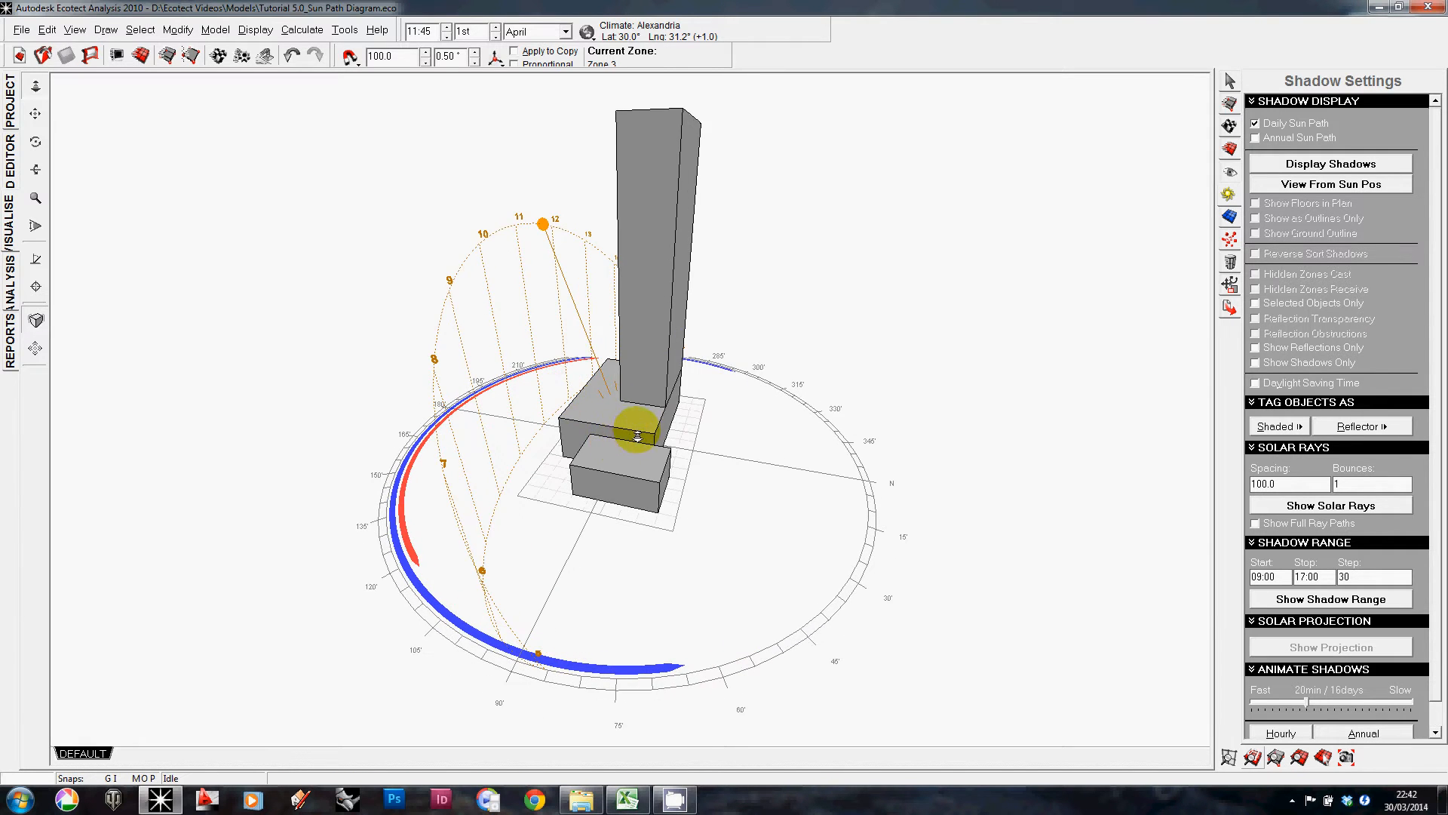
pyautogui.moveTo(638, 436); pyautogui.dragTo(818, 422, button='right')
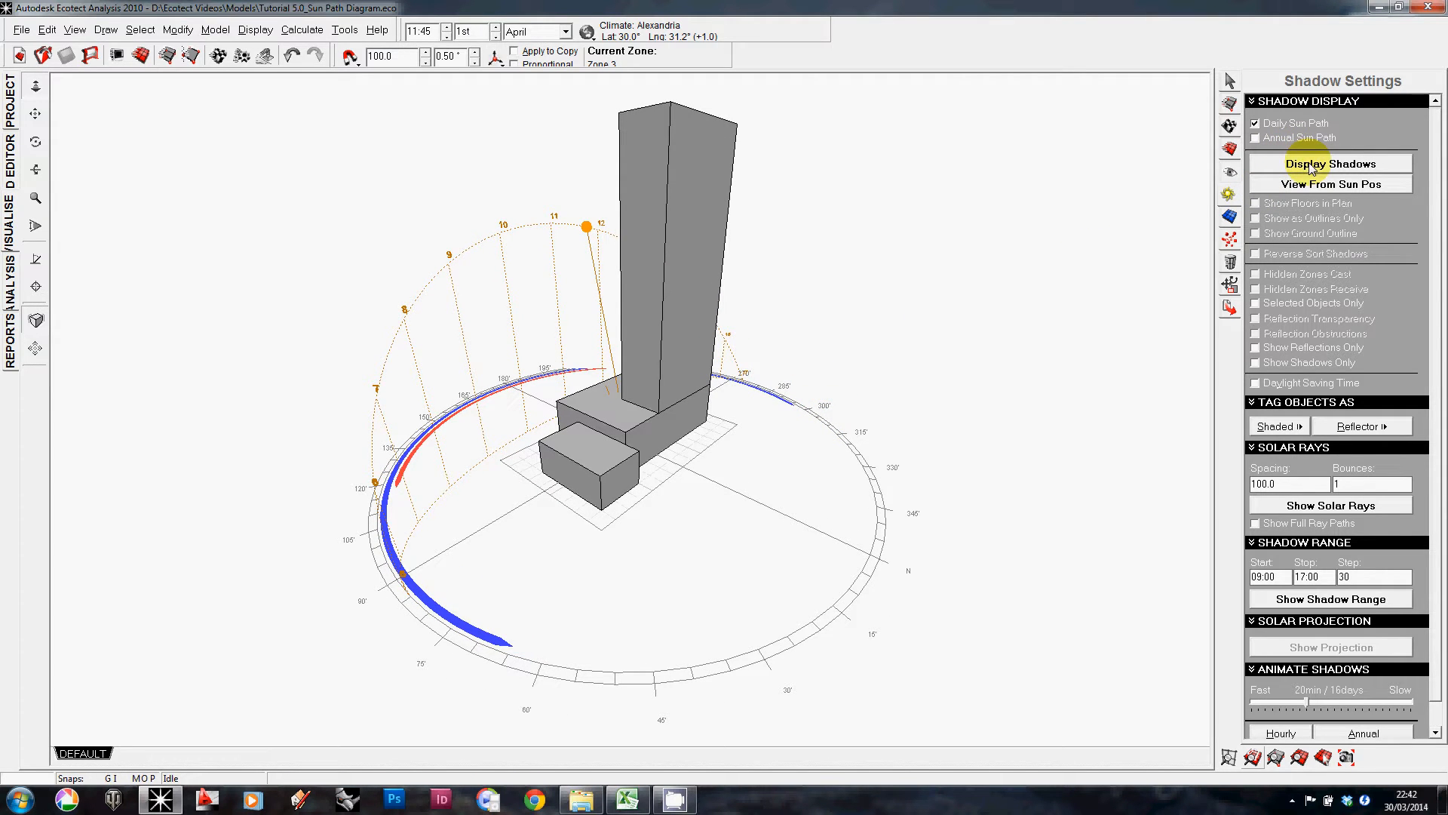
pyautogui.moveTo(596, 540); pyautogui.dragTo(624, 547, button='middle')
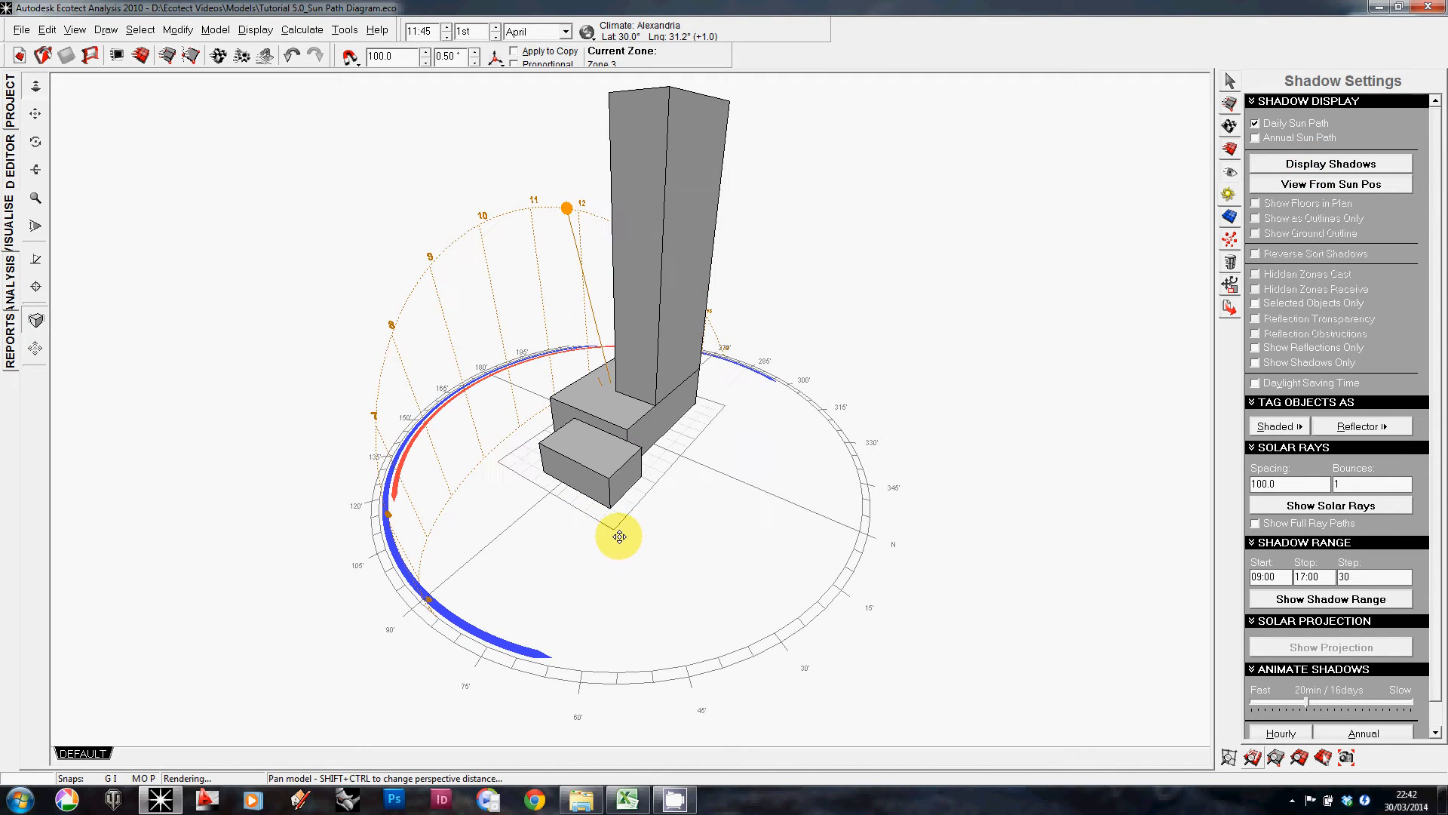
pyautogui.click(1322, 167)
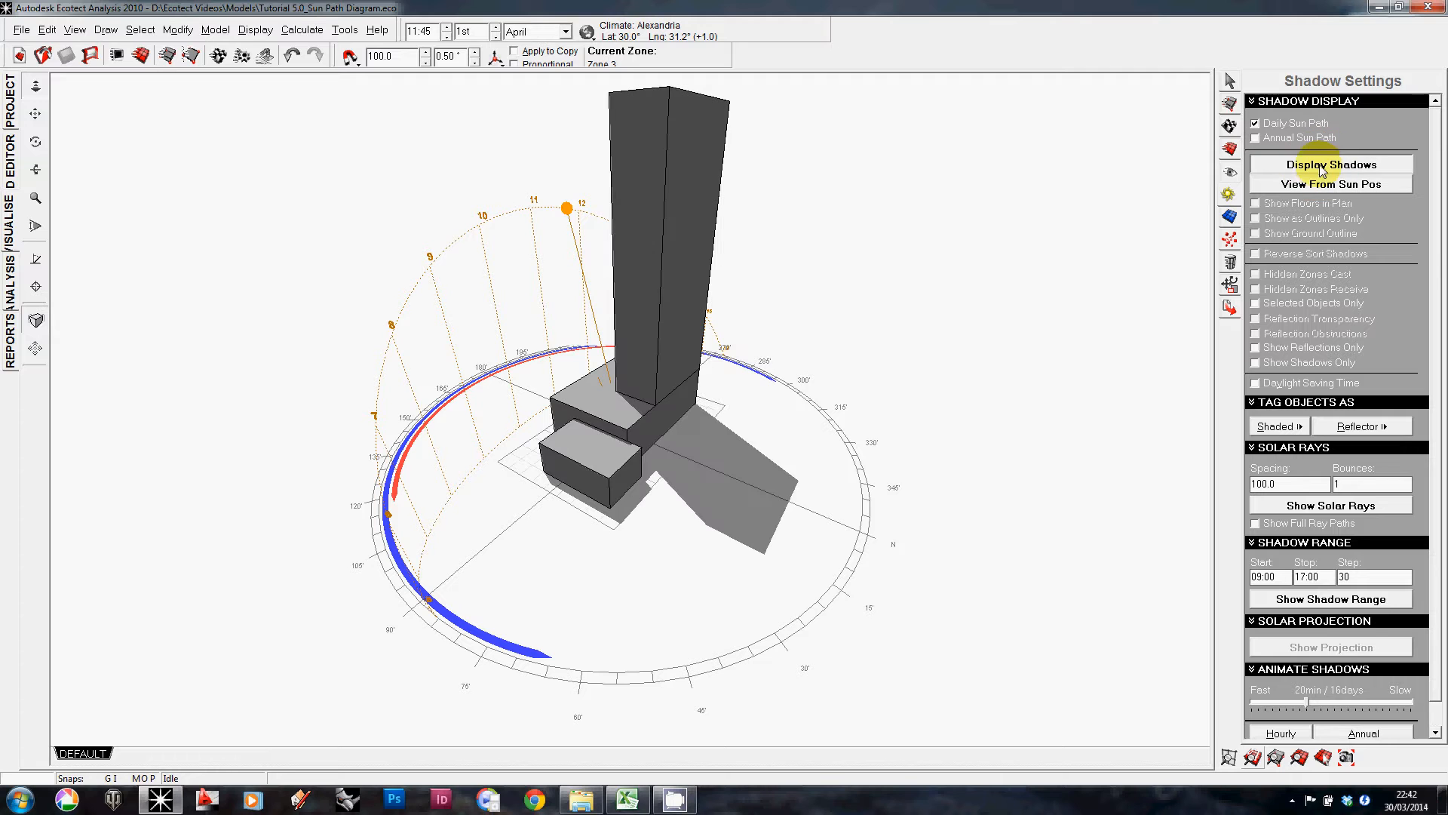
# Step: Set the analysis date to 30th March
pyautogui.moveTo(663, 491); pyautogui.dragTo(573, 503, button='right')
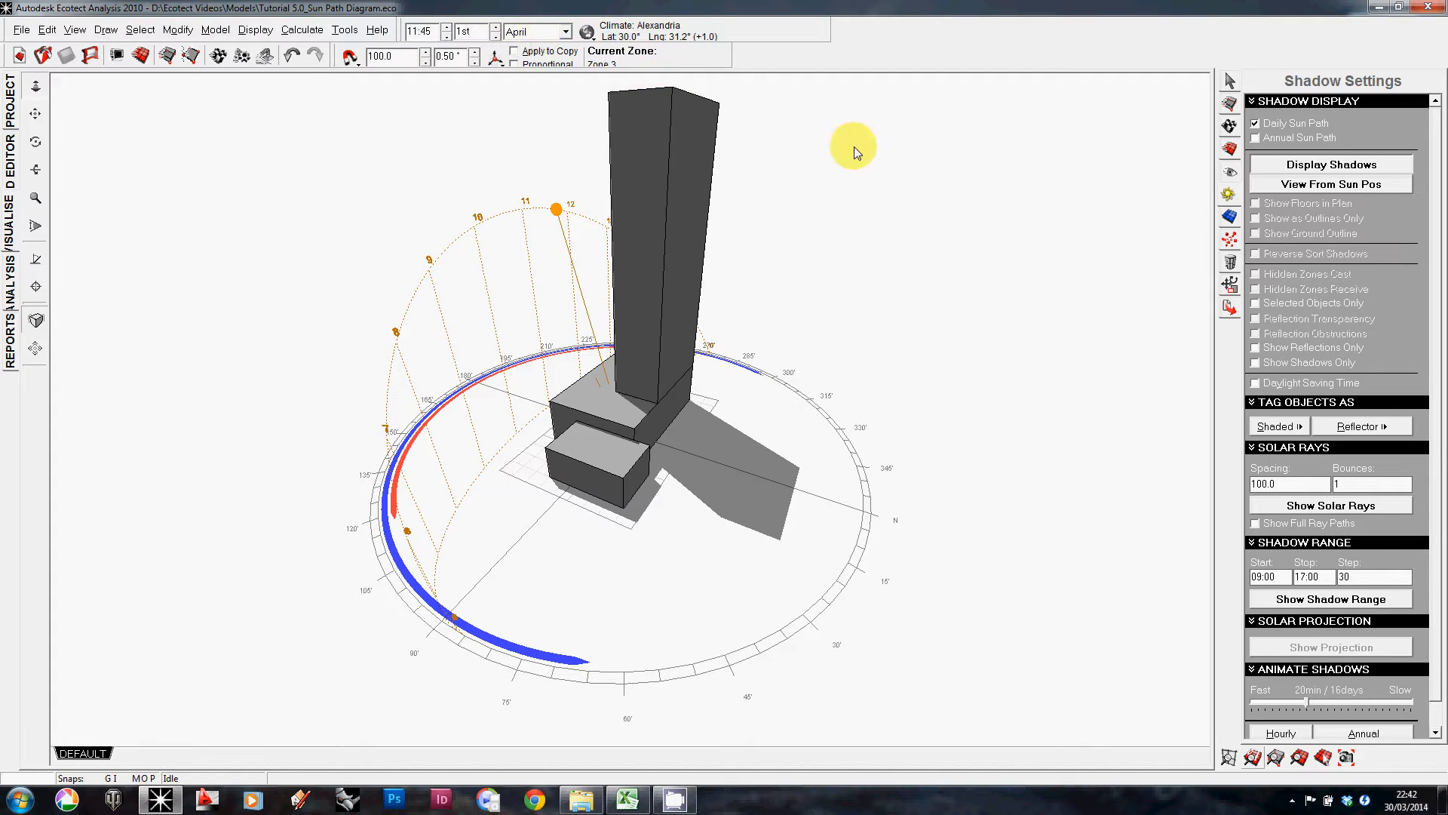
pyautogui.moveTo(848, 181); pyautogui.dragTo(914, 209, button='right')
pyautogui.moveTo(478, 471); pyautogui.dragTo(426, 461, button='right')
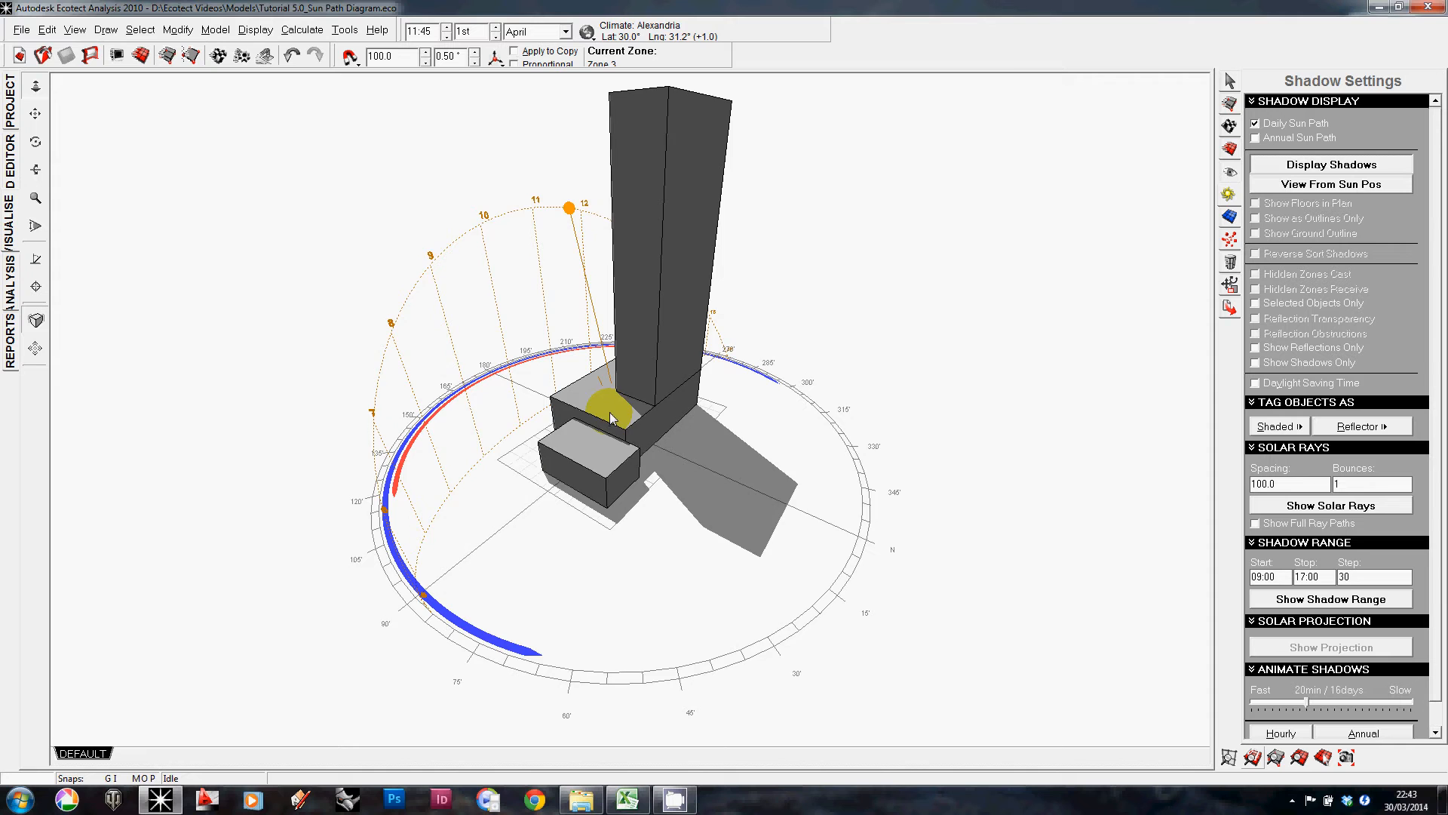
pyautogui.moveTo(611, 419)
pyautogui.mouseDown(button='right')
pyautogui.moveTo(556, 411)
pyautogui.moveTo(607, 415)
pyautogui.mouseUp(button='right')
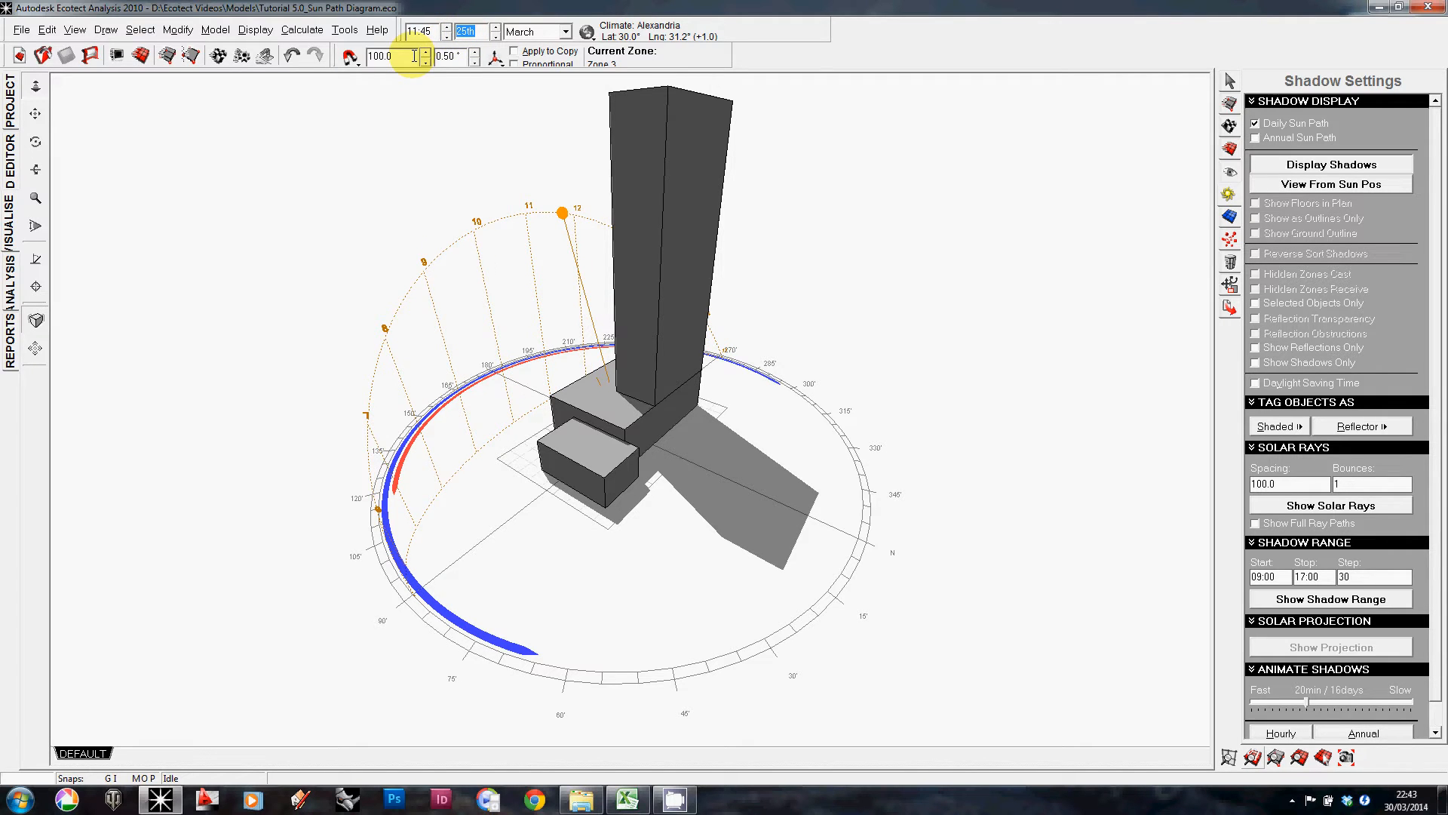
pyautogui.press('Down')
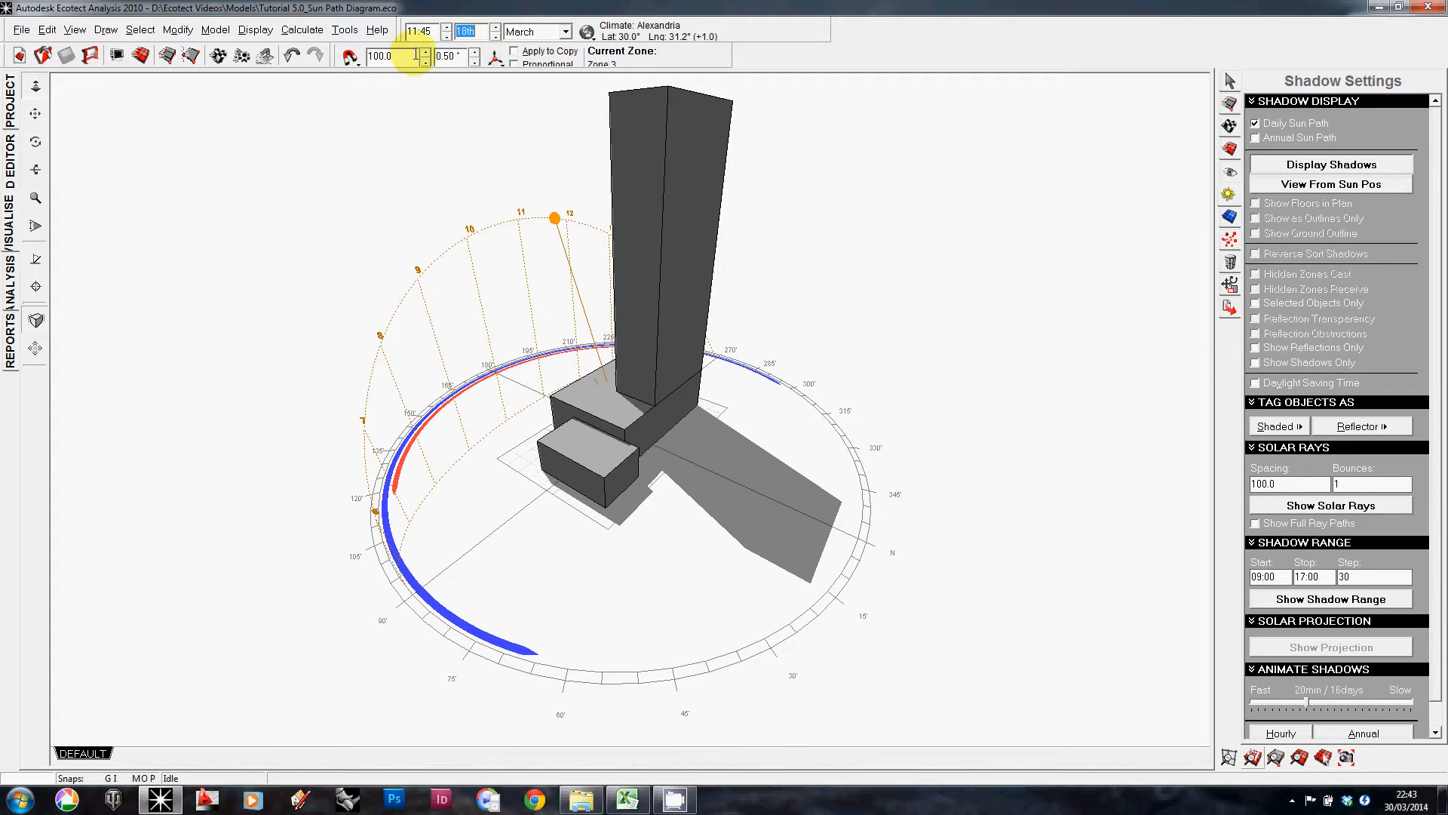
pyautogui.click(496, 28)
pyautogui.click(495, 28)
pyautogui.click(495, 29)
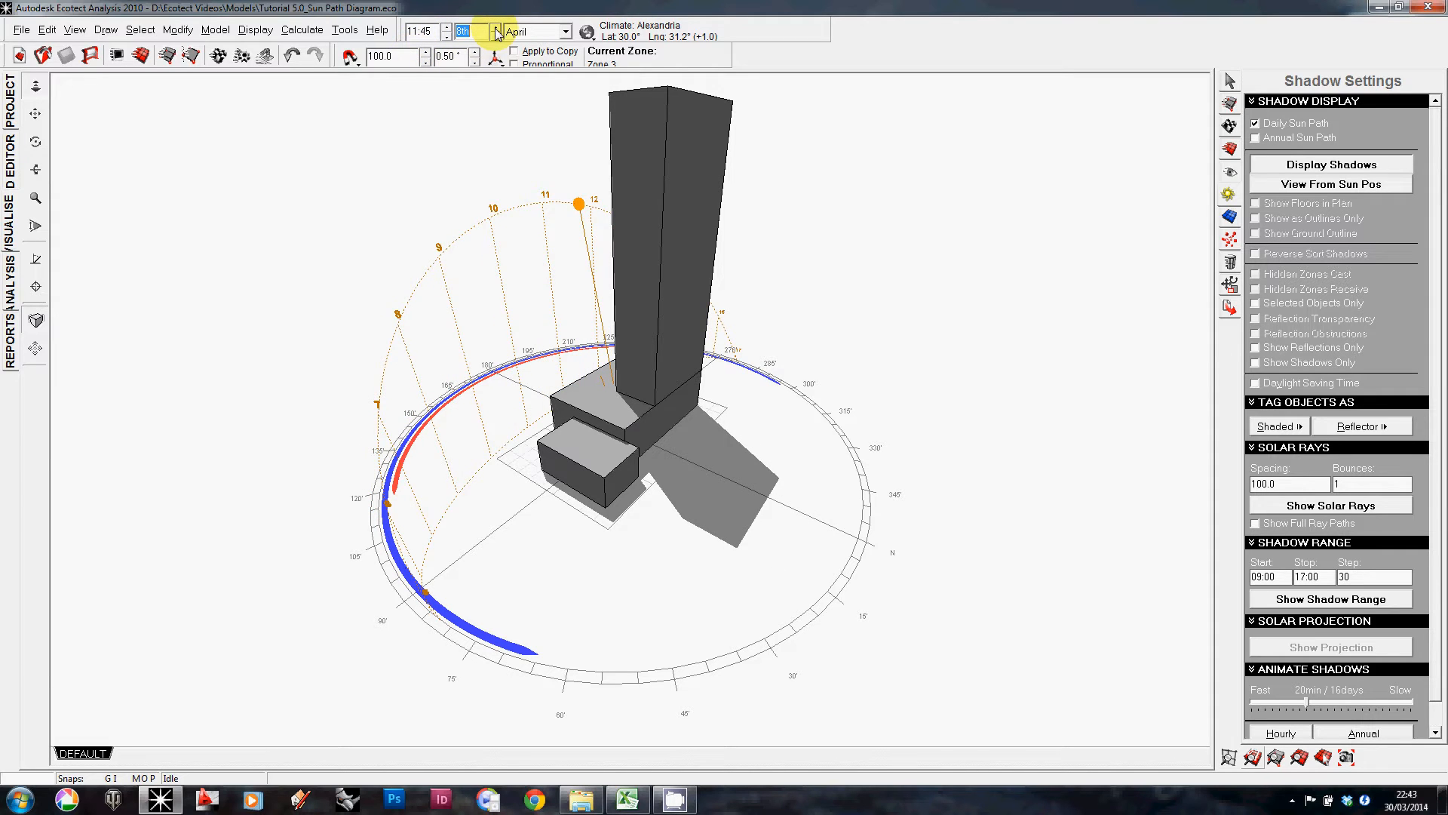
pyautogui.click(495, 37)
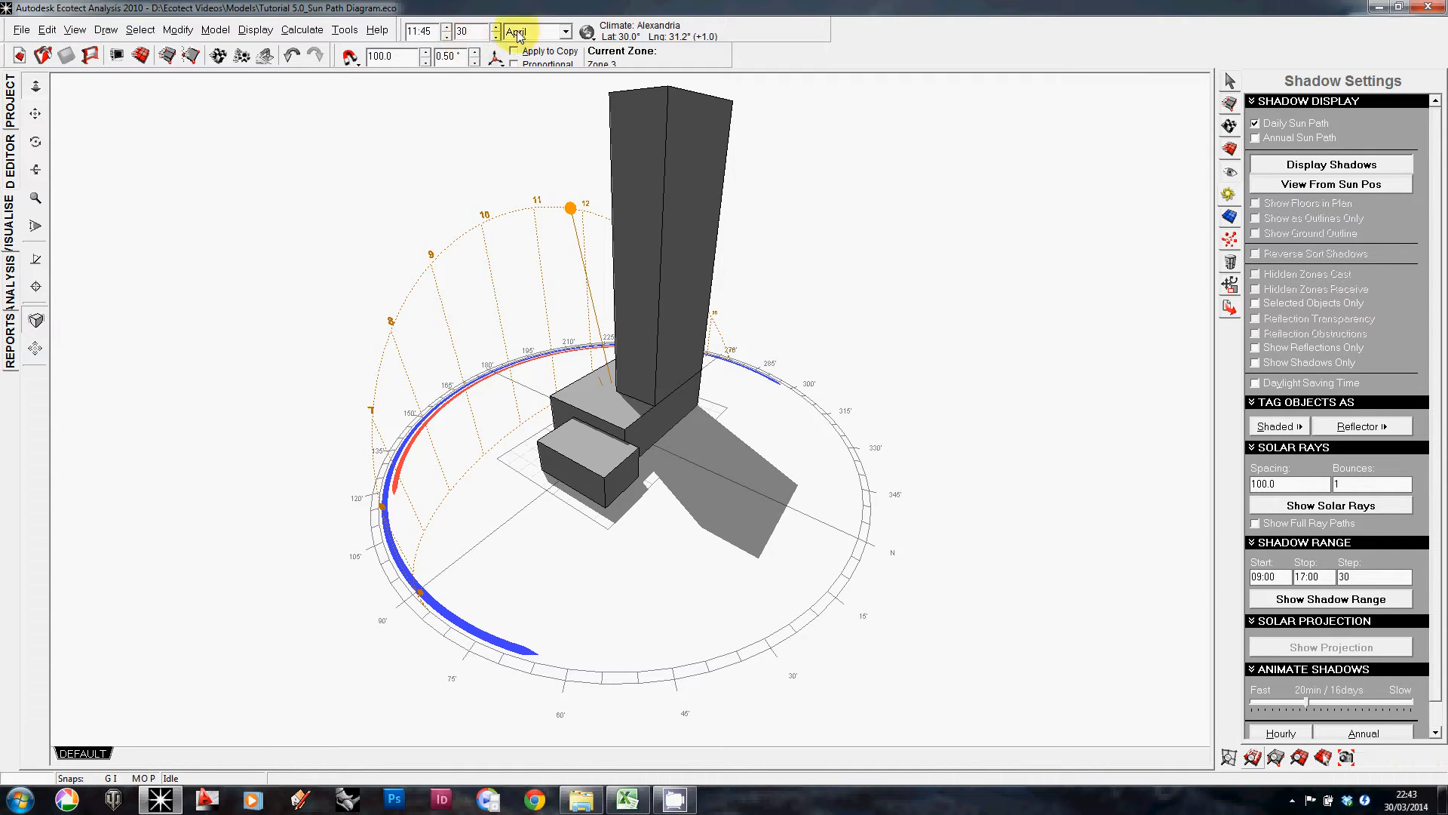
pyautogui.click(556, 32)
pyautogui.click(545, 73)
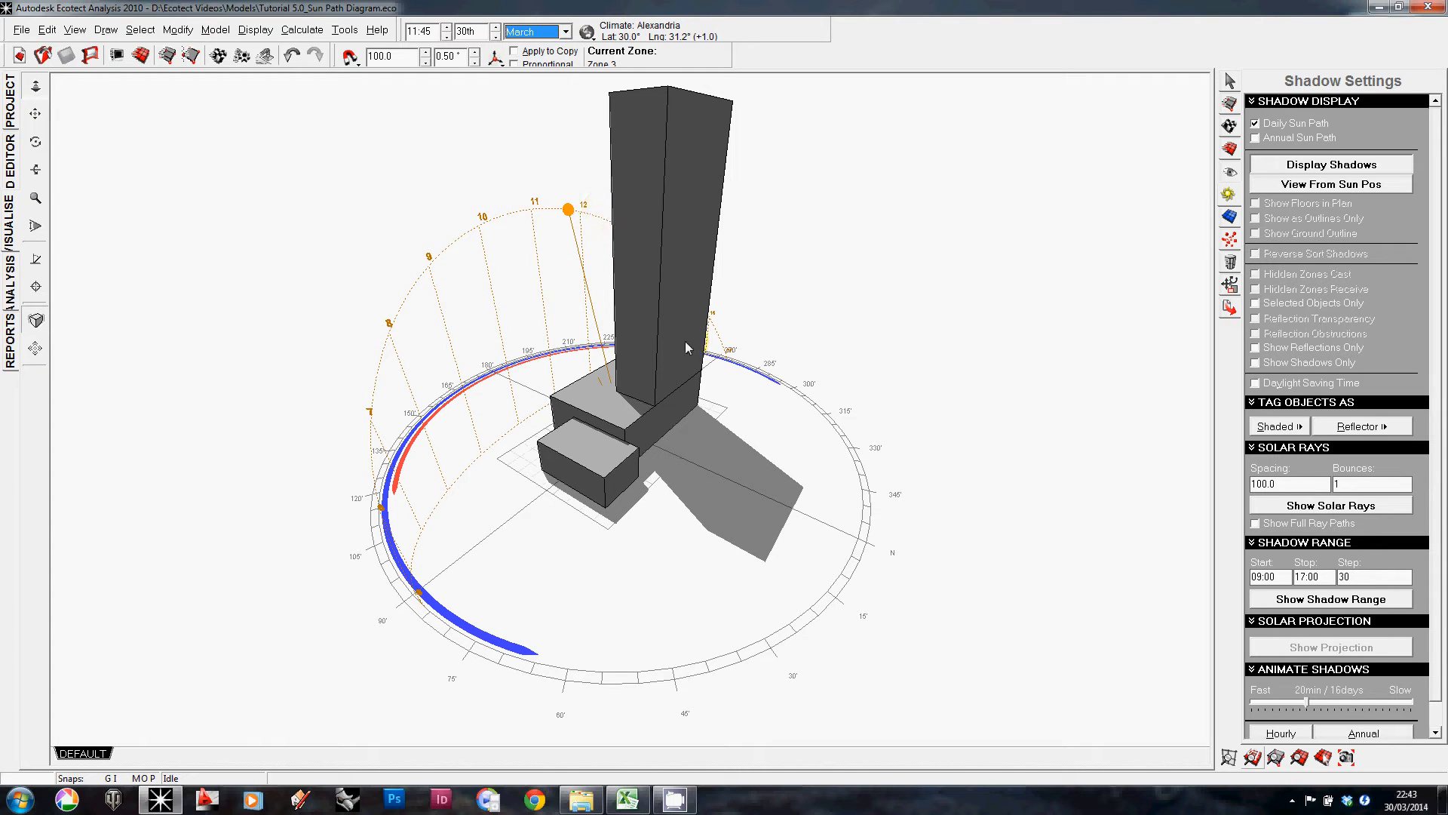
# Step: Set the time to 12:00
pyautogui.click(447, 27)
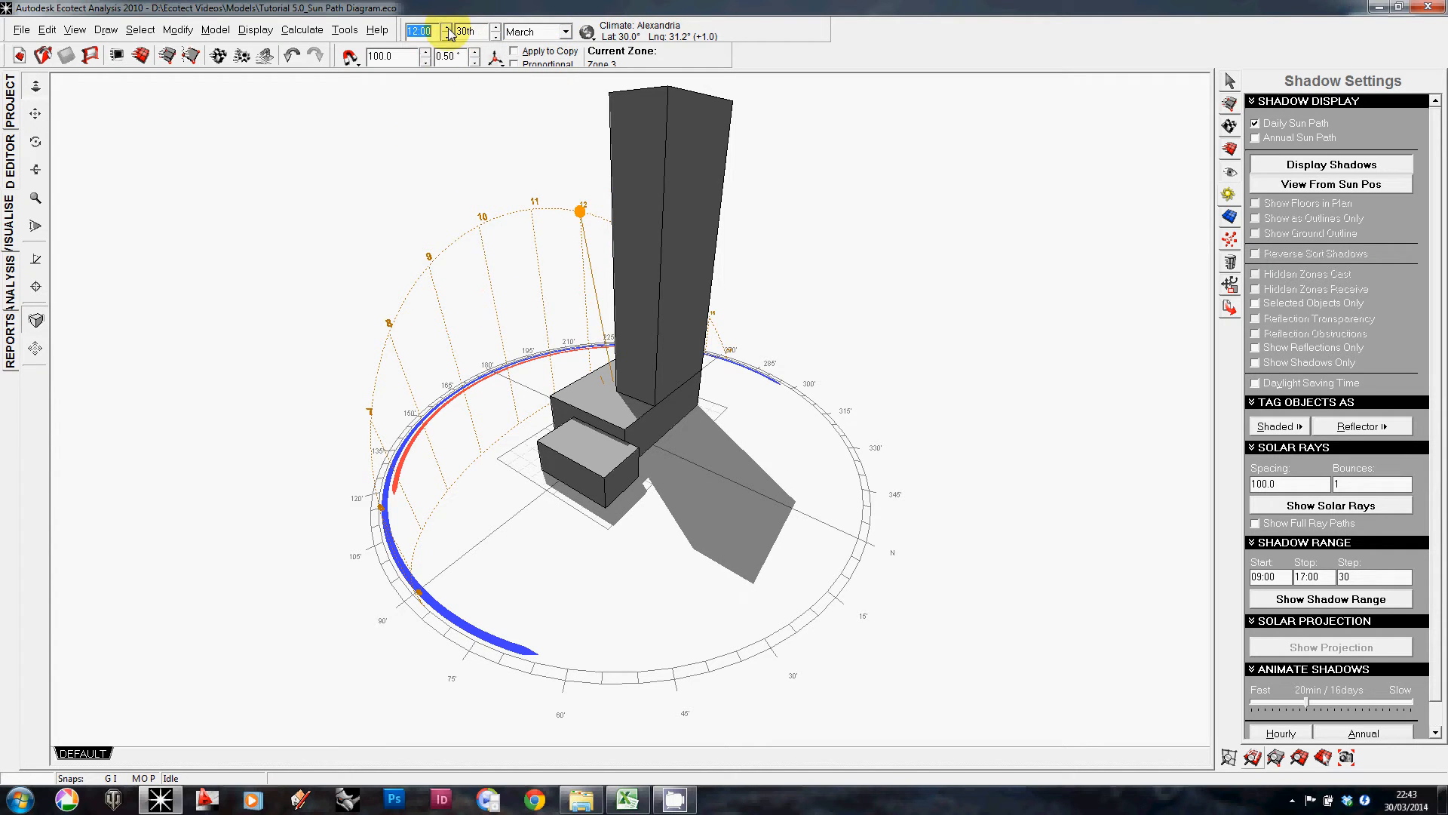
pyautogui.moveTo(792, 527); pyautogui.dragTo(582, 362, button='right')
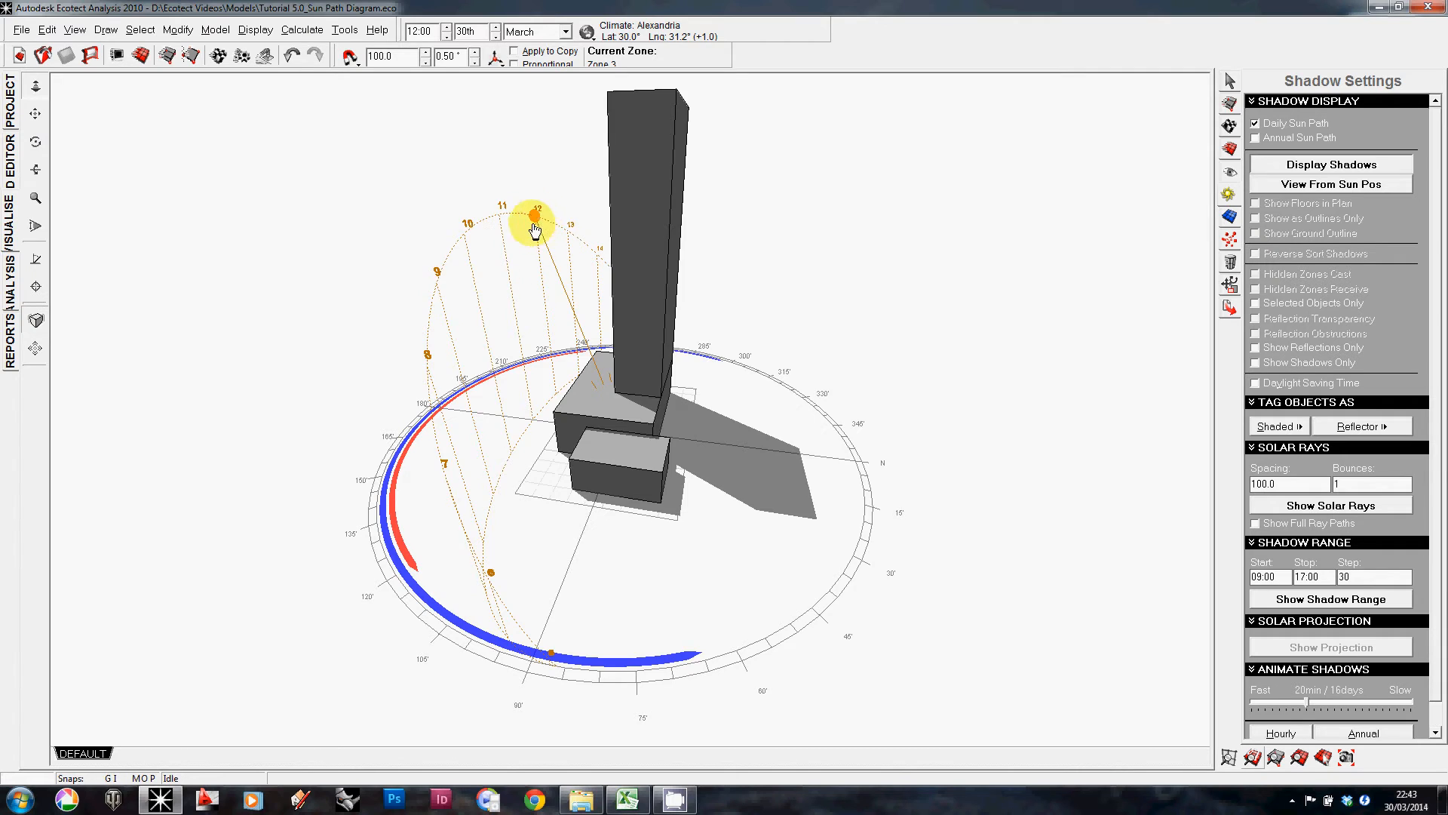
pyautogui.moveTo(533, 220); pyautogui.dragTo(430, 226, button='right')
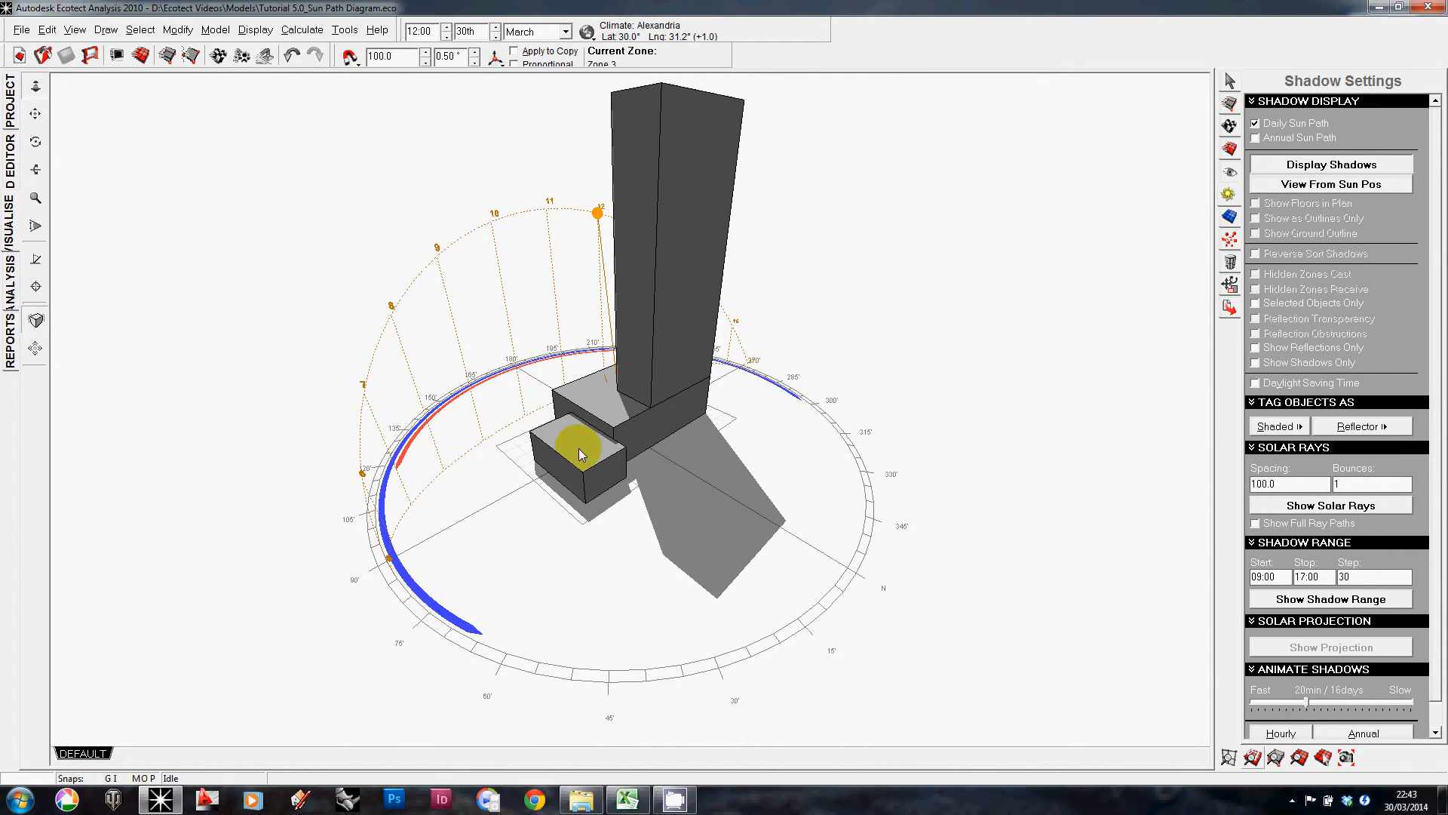
# Step: Orbit around the building and drag the sun along the daily path to 08:30
pyautogui.moveTo(707, 460); pyautogui.dragTo(562, 410, button='right')
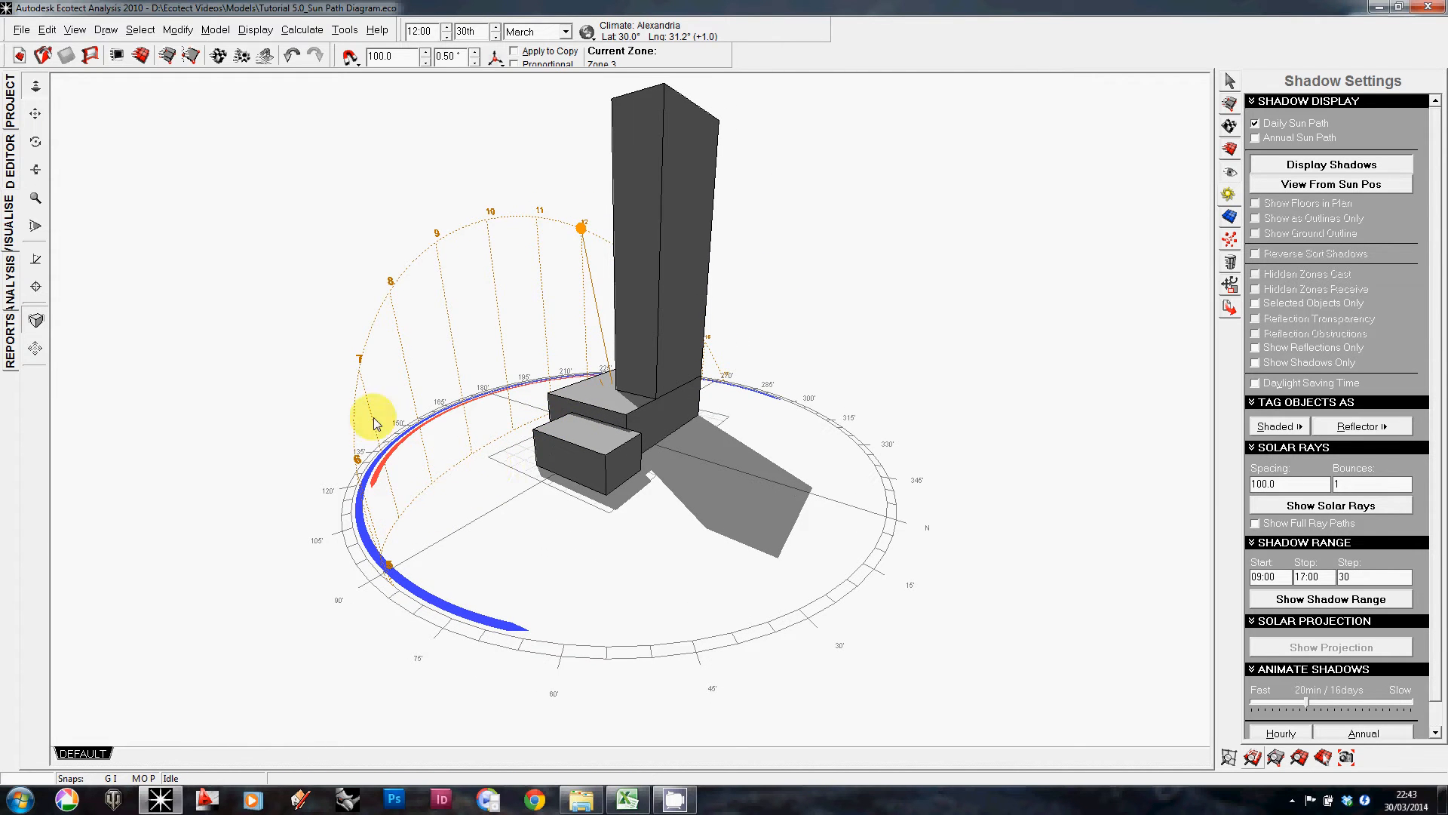
pyautogui.moveTo(374, 423); pyautogui.dragTo(658, 445, button='right')
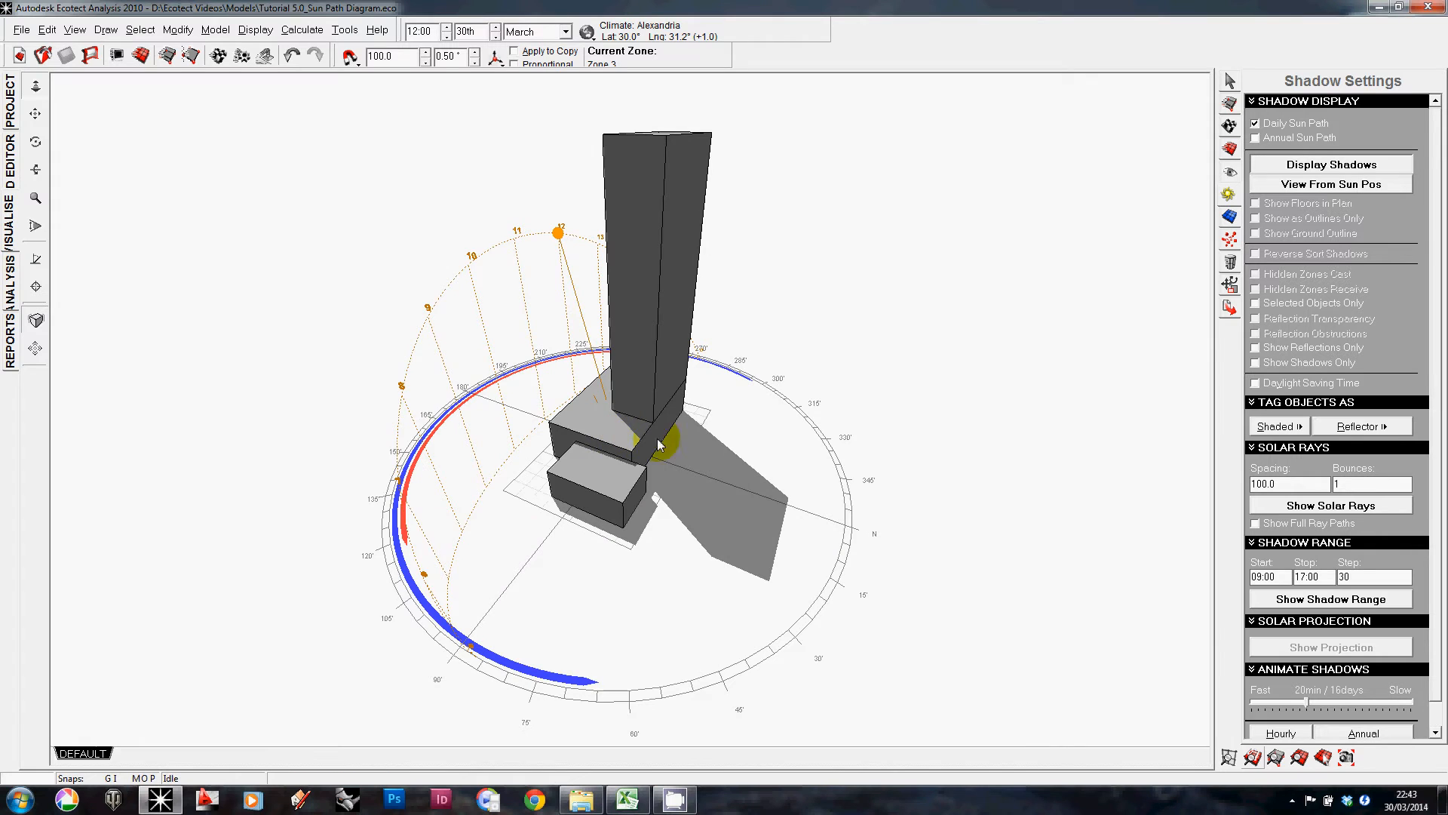
pyautogui.moveTo(601, 302); pyautogui.dragTo(568, 249, button='right')
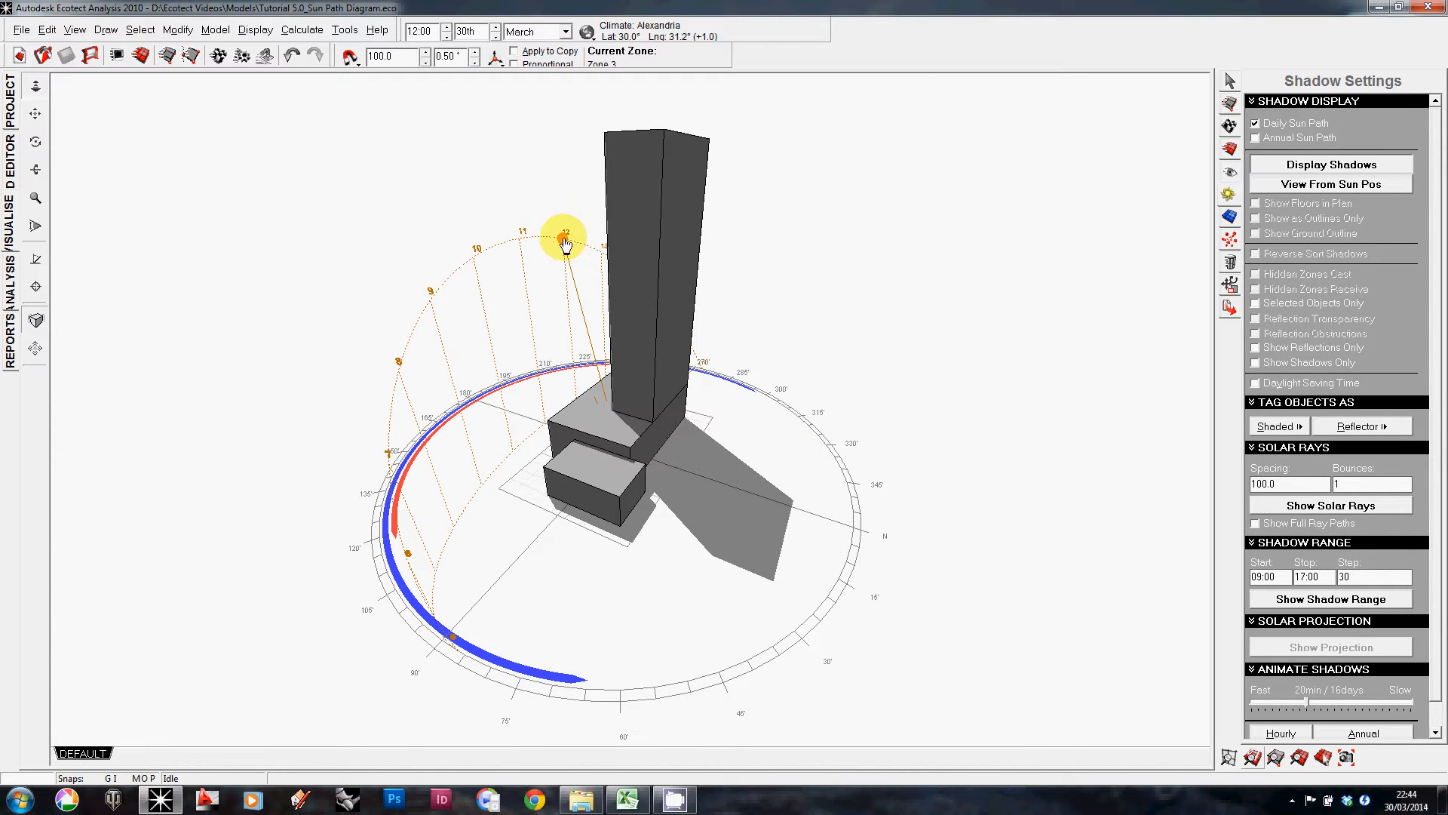
pyautogui.moveTo(565, 243); pyautogui.dragTo(492, 364)
pyautogui.moveTo(504, 484); pyautogui.dragTo(363, 411, button='right')
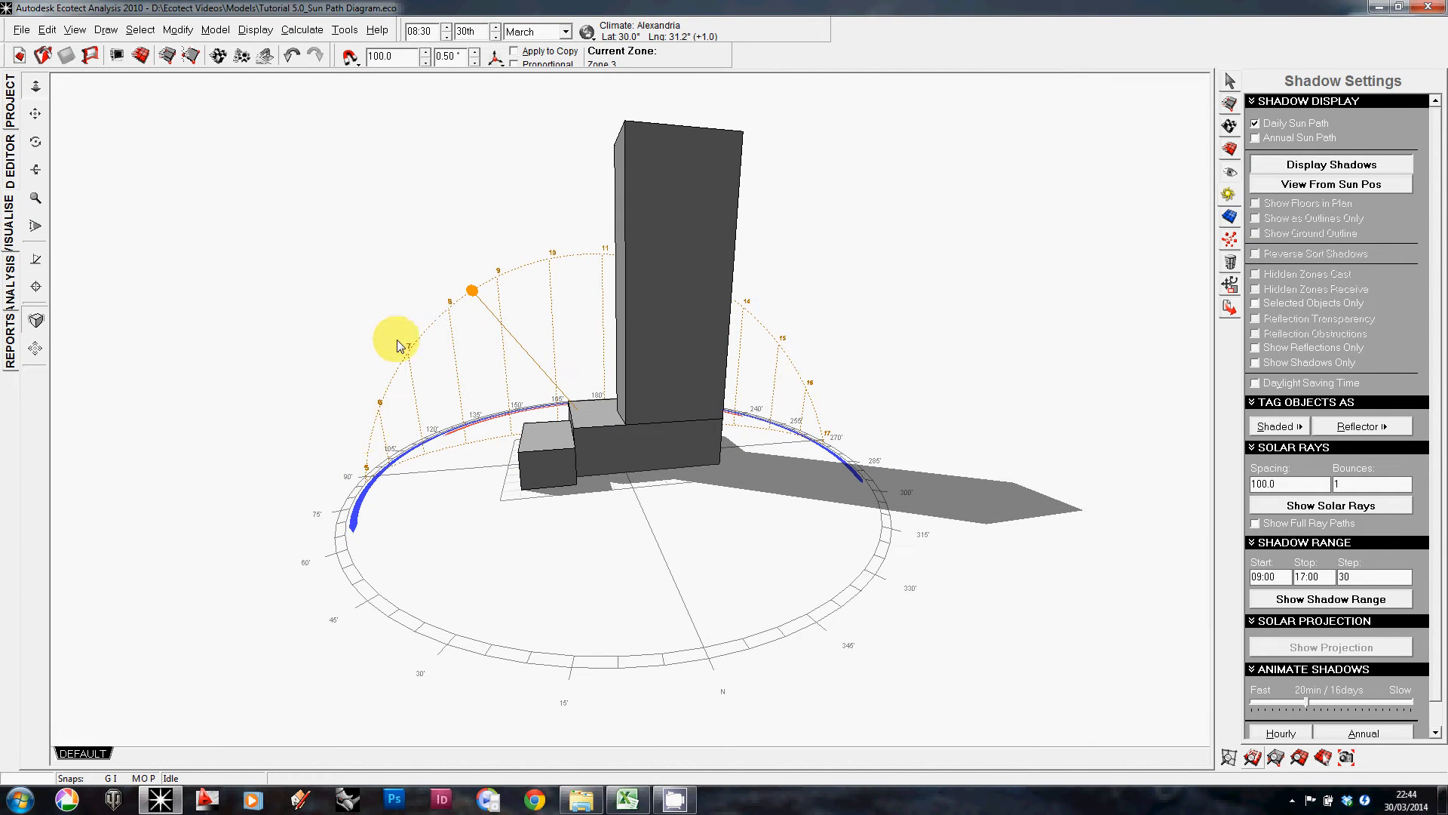
pyautogui.moveTo(474, 369); pyautogui.dragTo(489, 343, button='right')
# Step: Zoom in and drag the sun to the path's start at 05:00, then to its end at 17:00
pyautogui.scroll(3, 344, 474)
pyautogui.scroll(2, 329, 480)
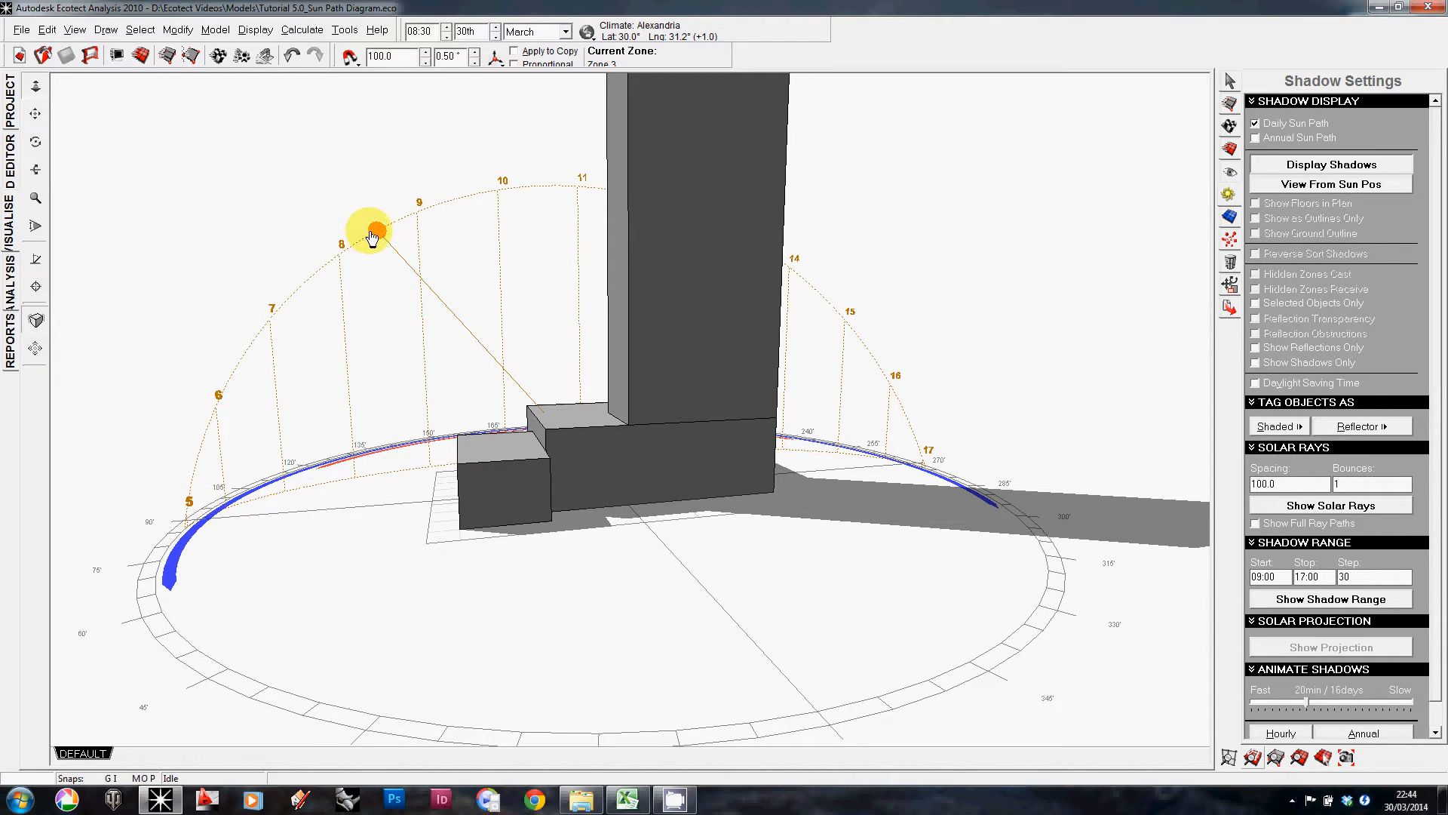
pyautogui.moveTo(375, 230); pyautogui.dragTo(188, 515)
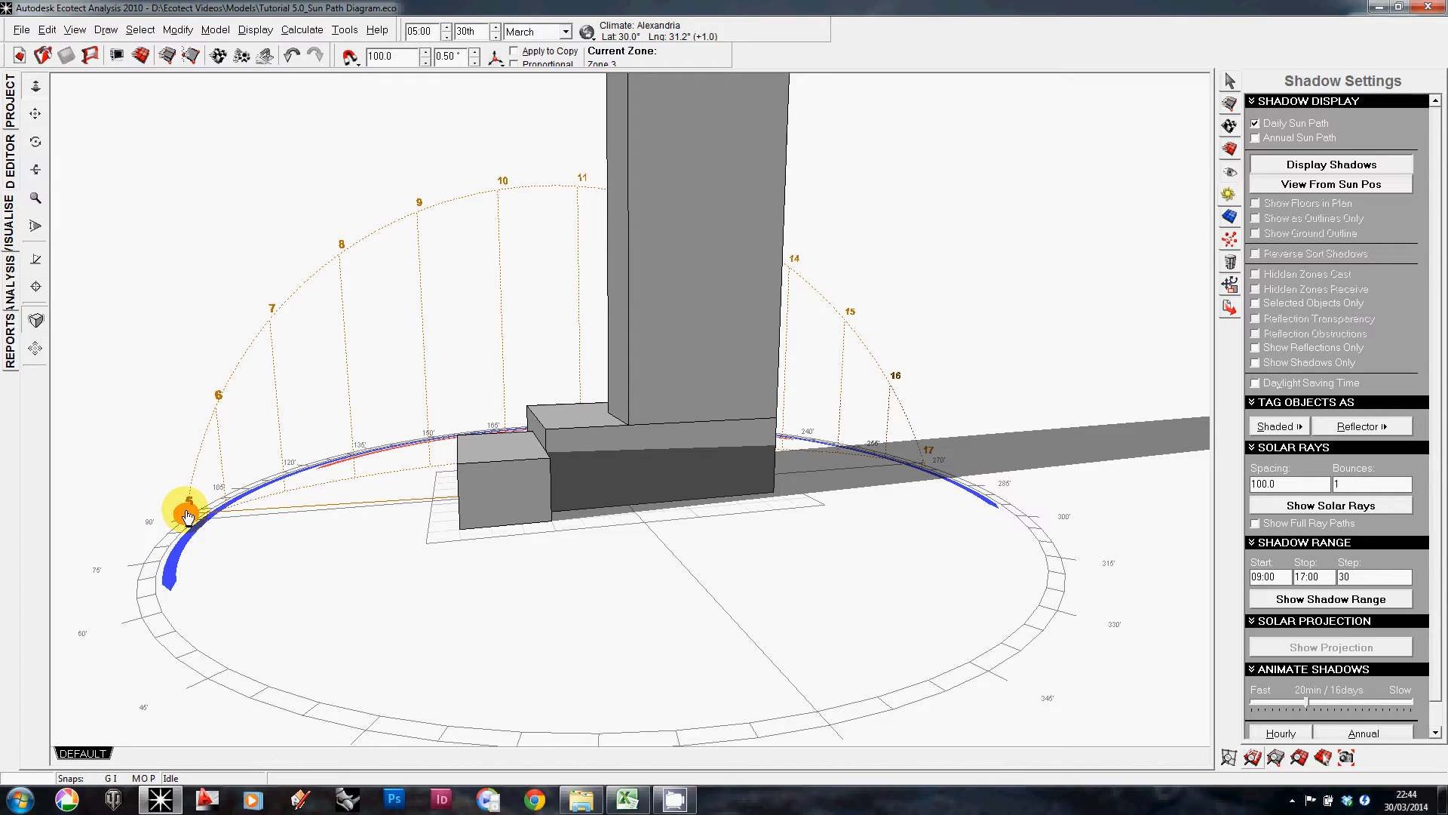
pyautogui.click(482, 32)
pyautogui.moveTo(190, 519); pyautogui.dragTo(914, 460)
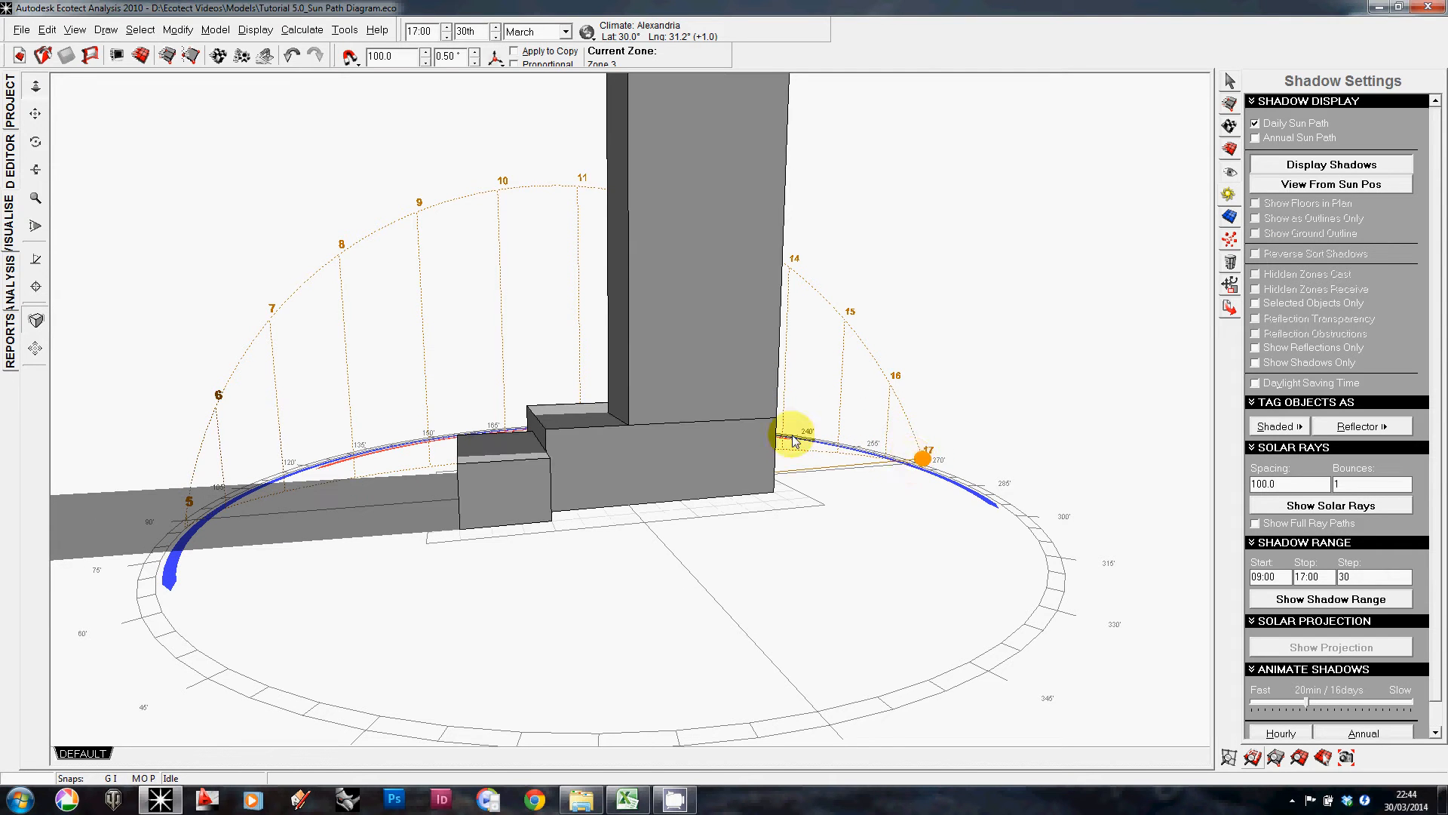
# Step: Move the sun back along the daily path to 09:15 and orbit to view the shadows
pyautogui.moveTo(656, 527)
pyautogui.mouseDown(button='right')
pyautogui.moveTo(795, 550)
pyautogui.moveTo(636, 580)
pyautogui.moveTo(749, 550)
pyautogui.moveTo(663, 523)
pyautogui.moveTo(781, 515)
pyautogui.mouseUp(button='right')
pyautogui.moveTo(721, 405)
pyautogui.mouseDown()
pyautogui.moveTo(586, 314)
pyautogui.moveTo(522, 340)
pyautogui.mouseUp()
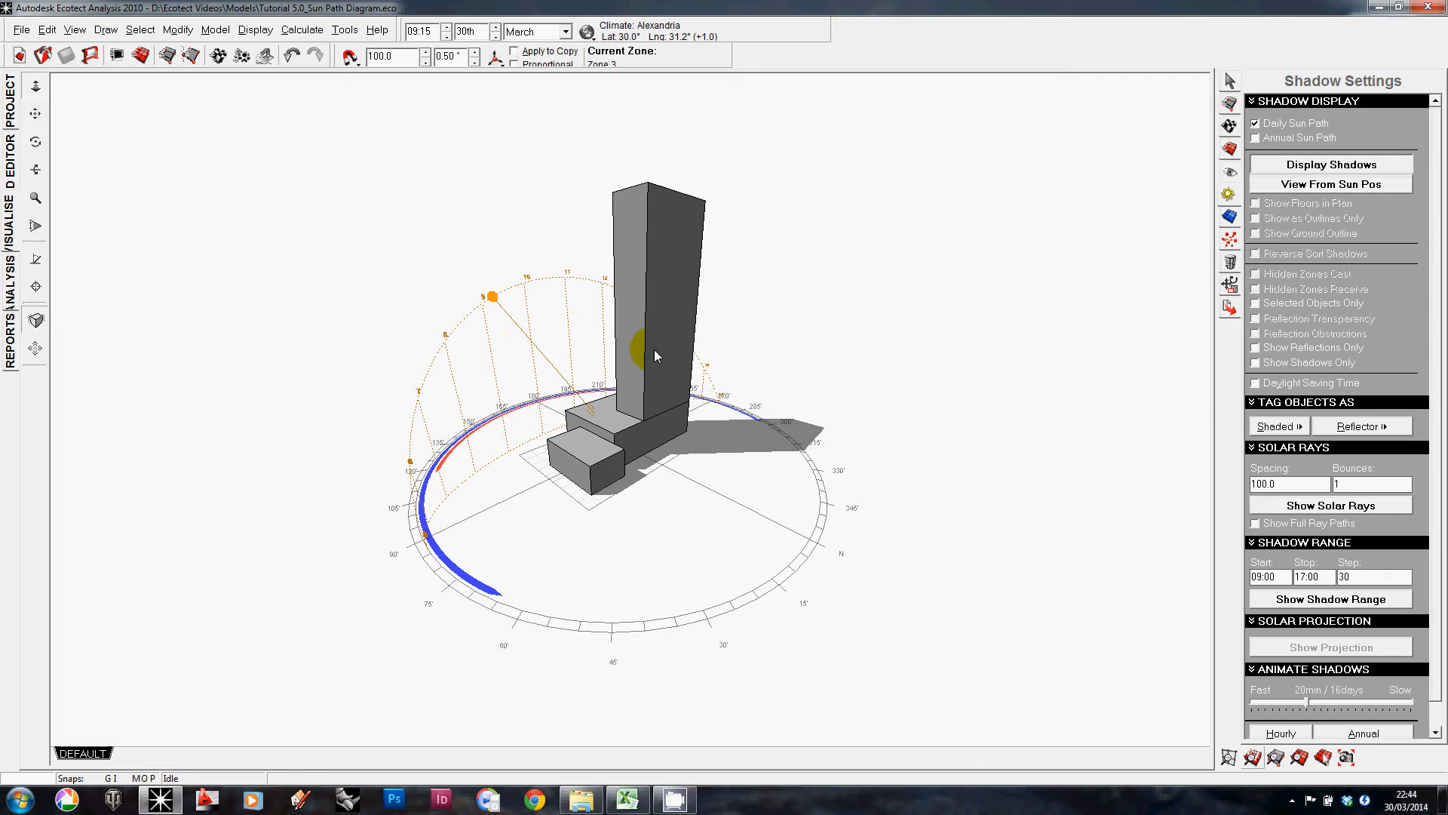
pyautogui.moveTo(645, 352)
pyautogui.mouseDown(button='right')
pyautogui.moveTo(606, 425)
pyautogui.moveTo(622, 425)
pyautogui.moveTo(598, 388)
pyautogui.mouseUp(button='right')
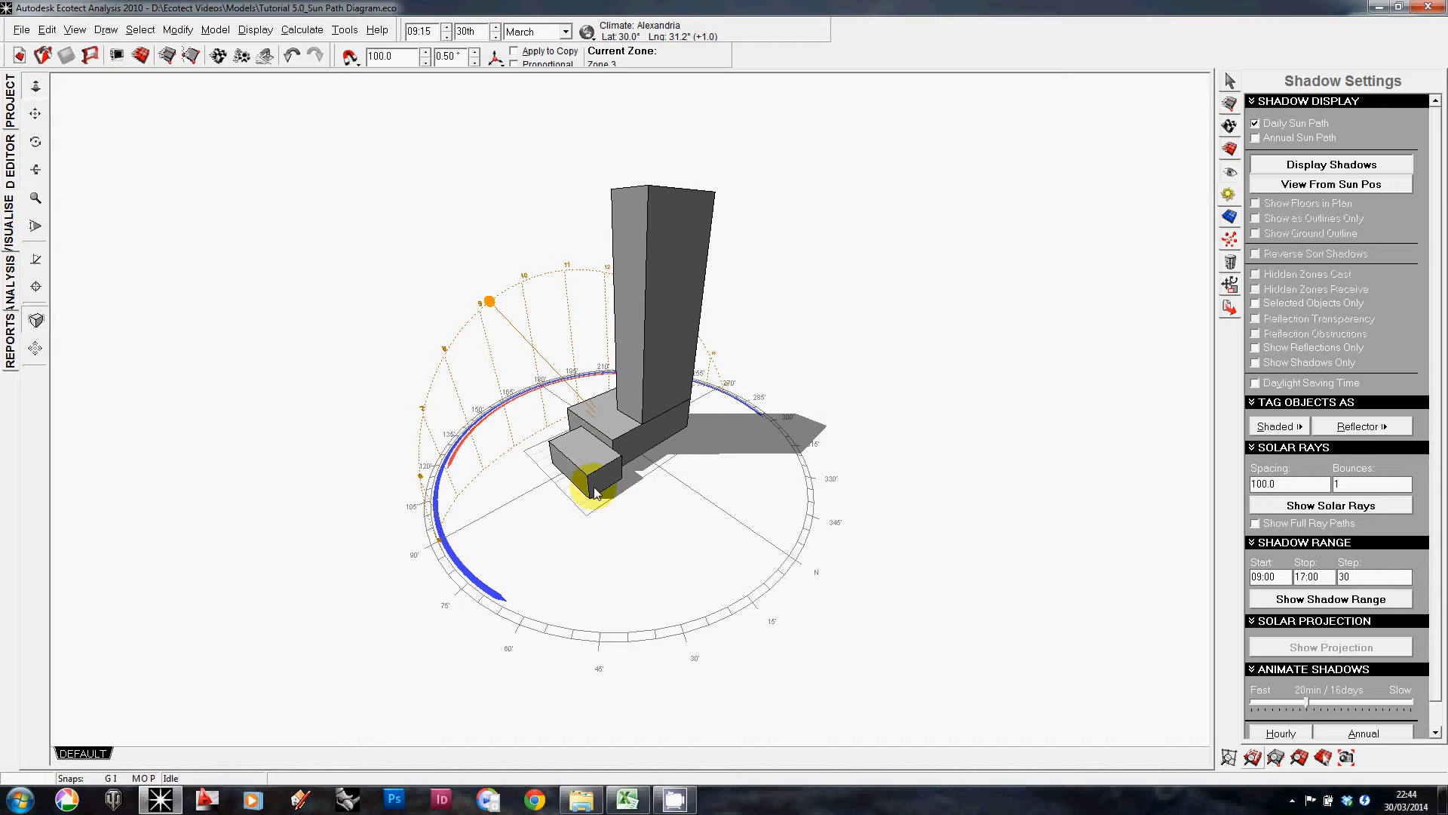
pyautogui.moveTo(591, 485); pyautogui.dragTo(632, 431, button='right')
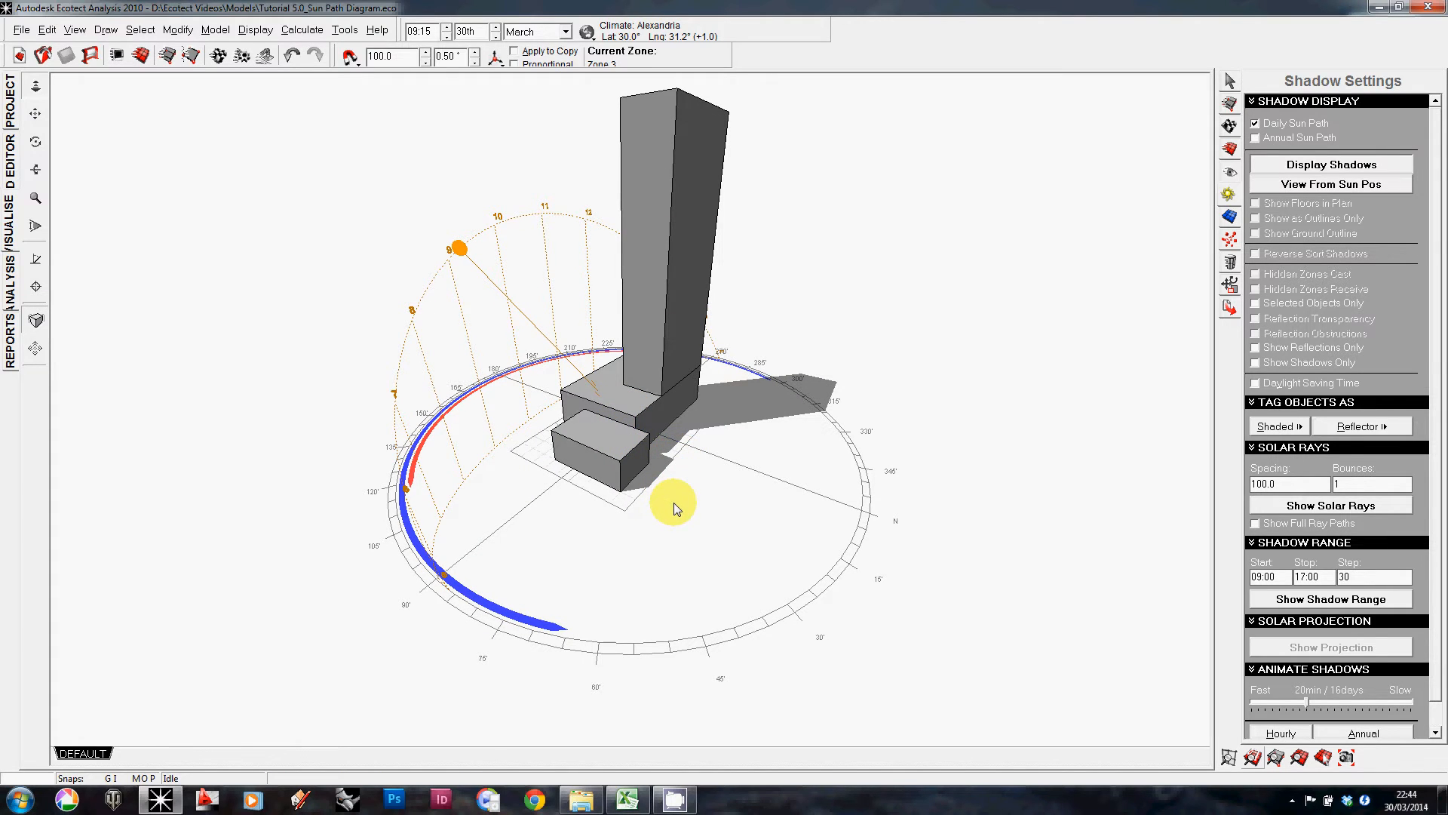
# Step: Switch to plan view, zoom out, and drag the sun along the path to 11:45
pyautogui.press('F5')
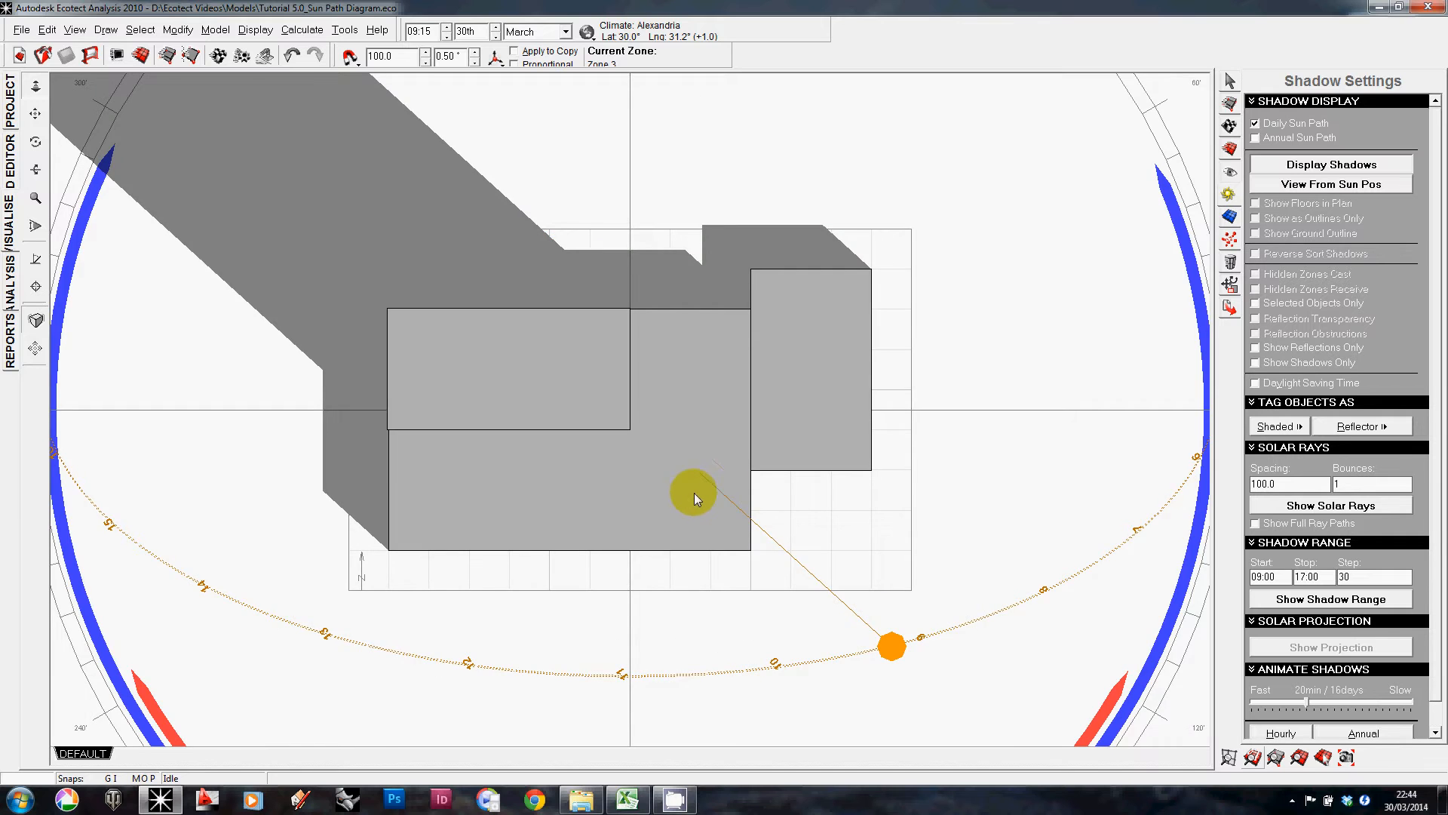
pyautogui.scroll(-4, 722, 478)
pyautogui.scroll(-2, 724, 481)
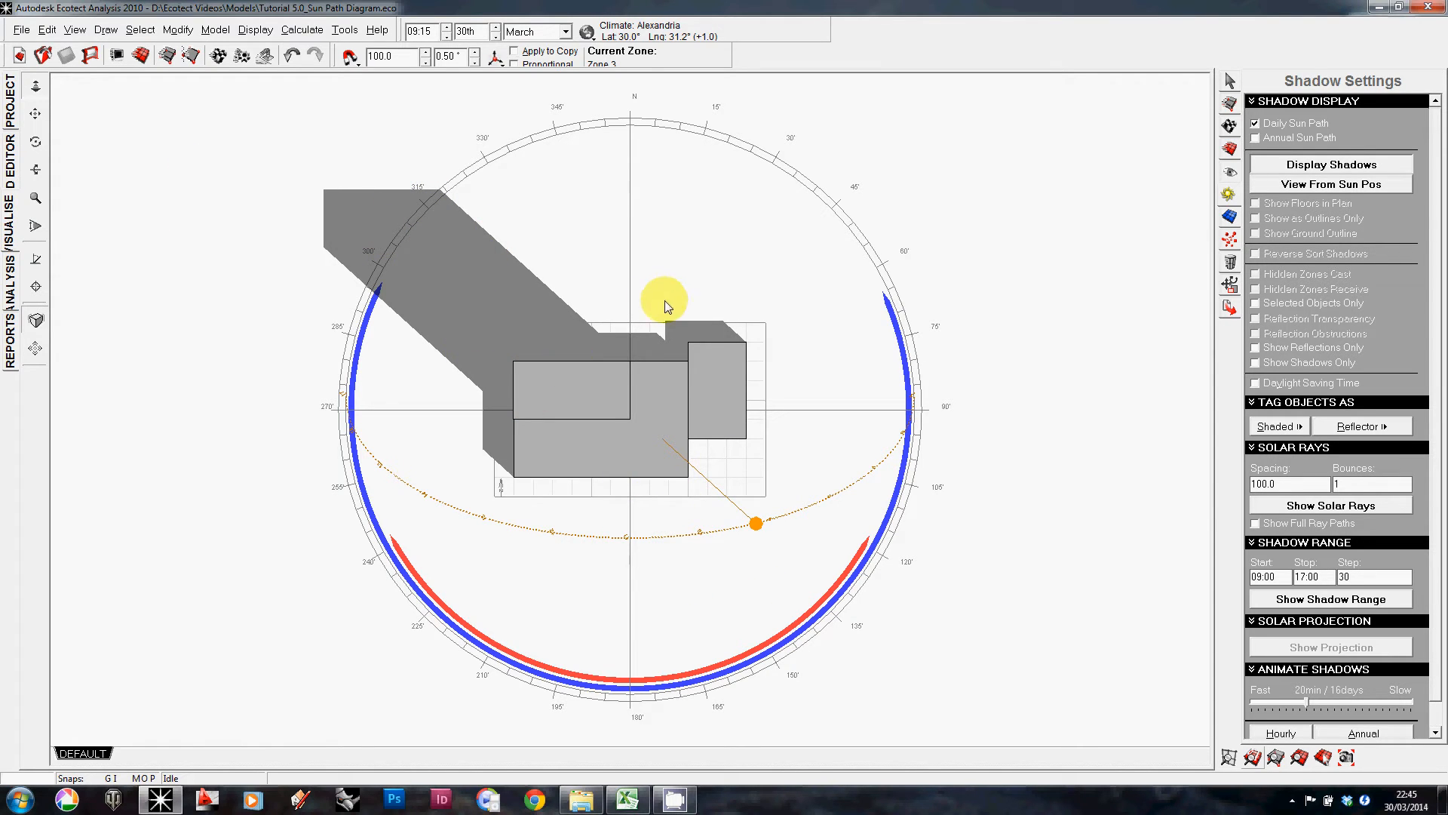
pyautogui.click(75, 29)
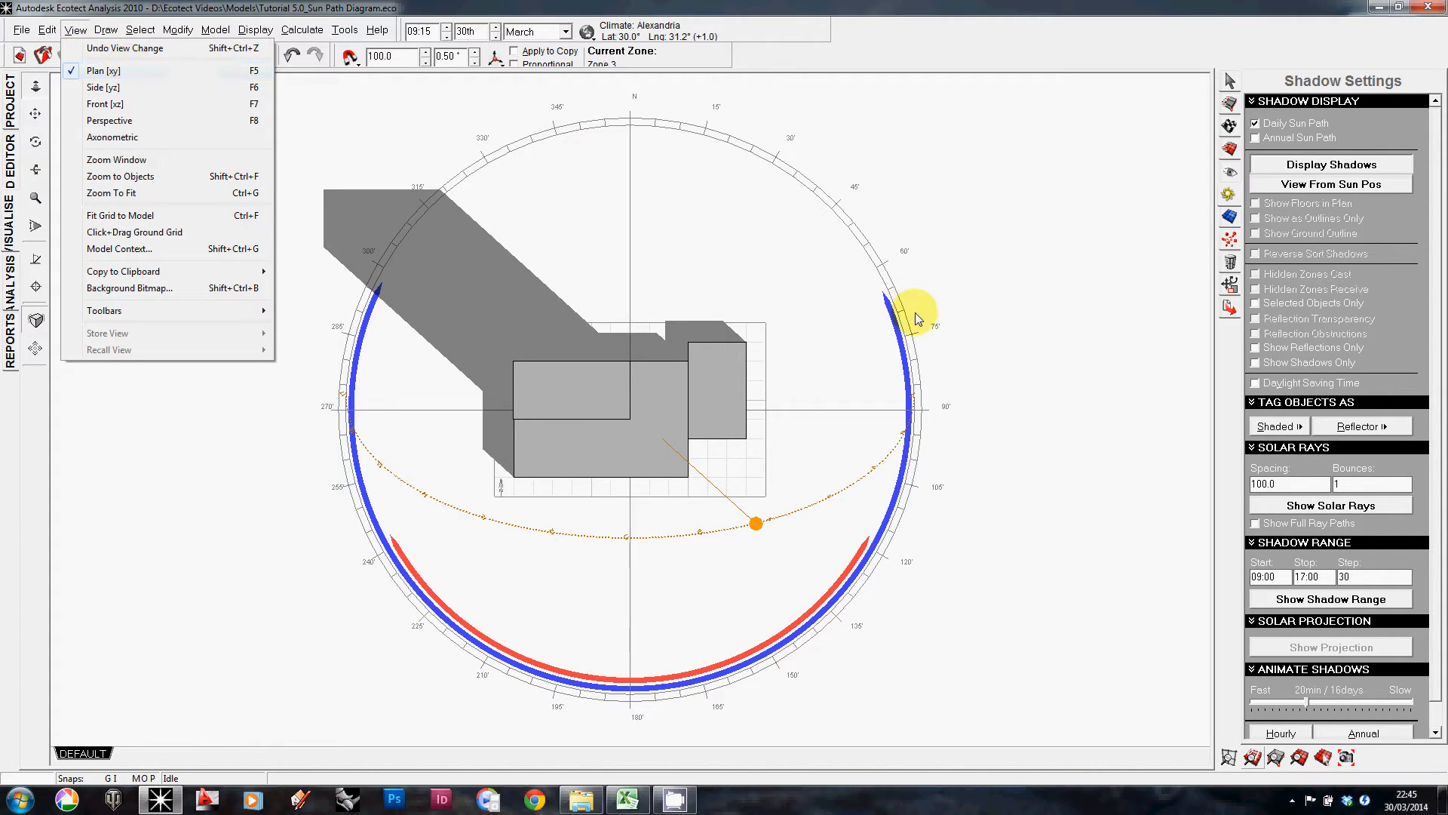
pyautogui.click(986, 326)
pyautogui.click(752, 526)
pyautogui.moveTo(753, 533); pyautogui.dragTo(574, 534)
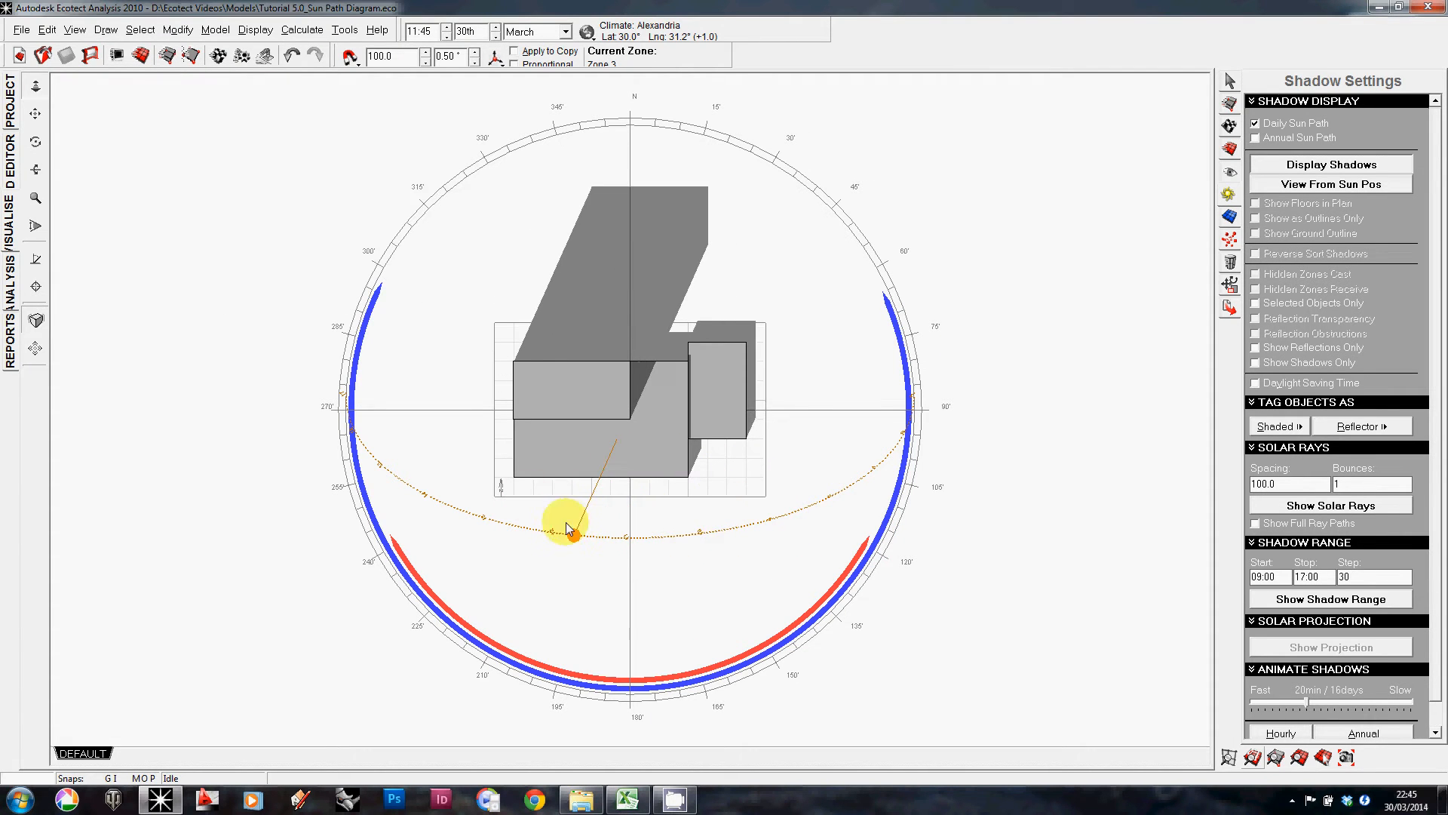
# Step: Examine the sun path in side view and then in front view
pyautogui.click(84, 30)
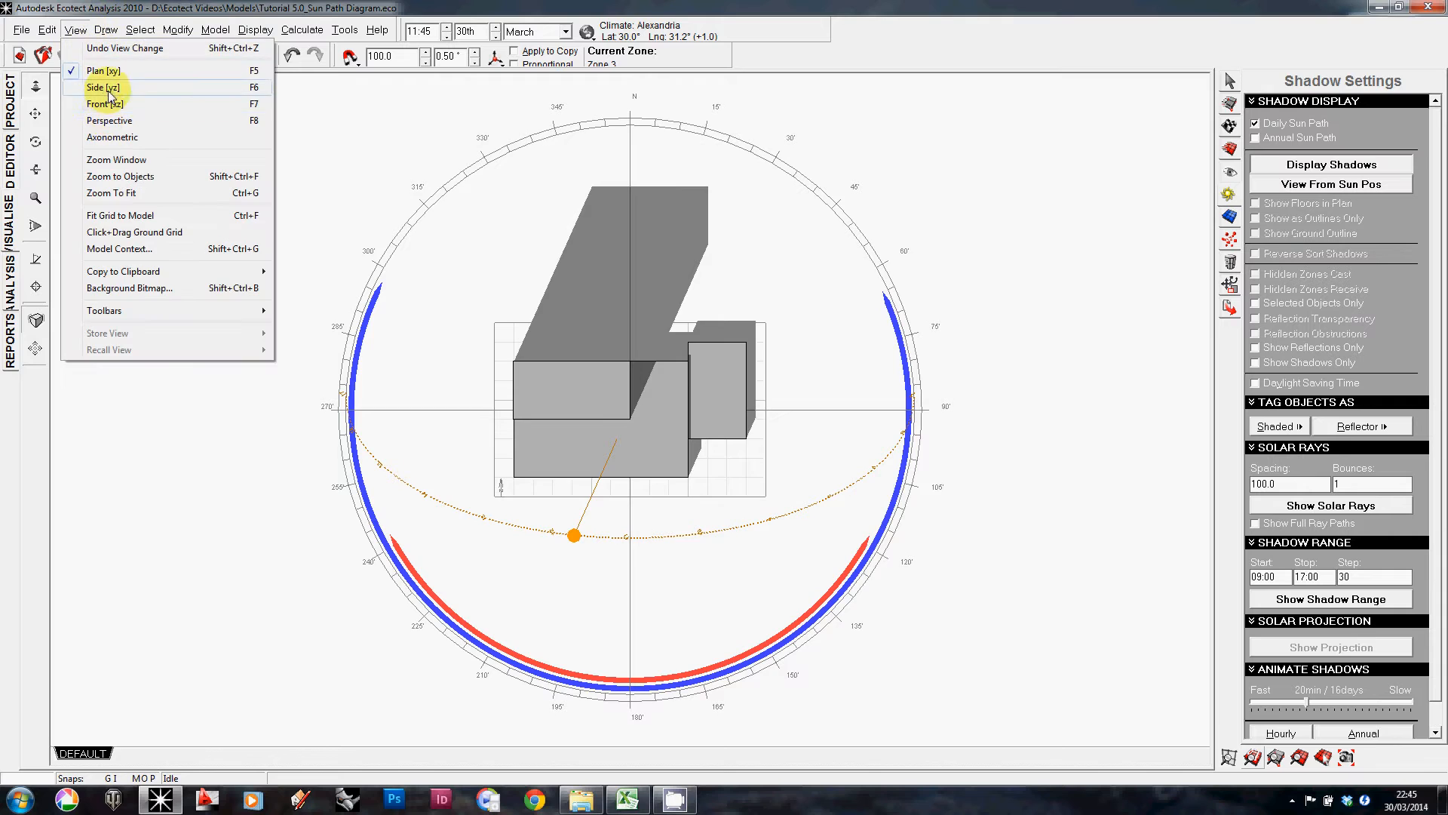
pyautogui.click(95, 86)
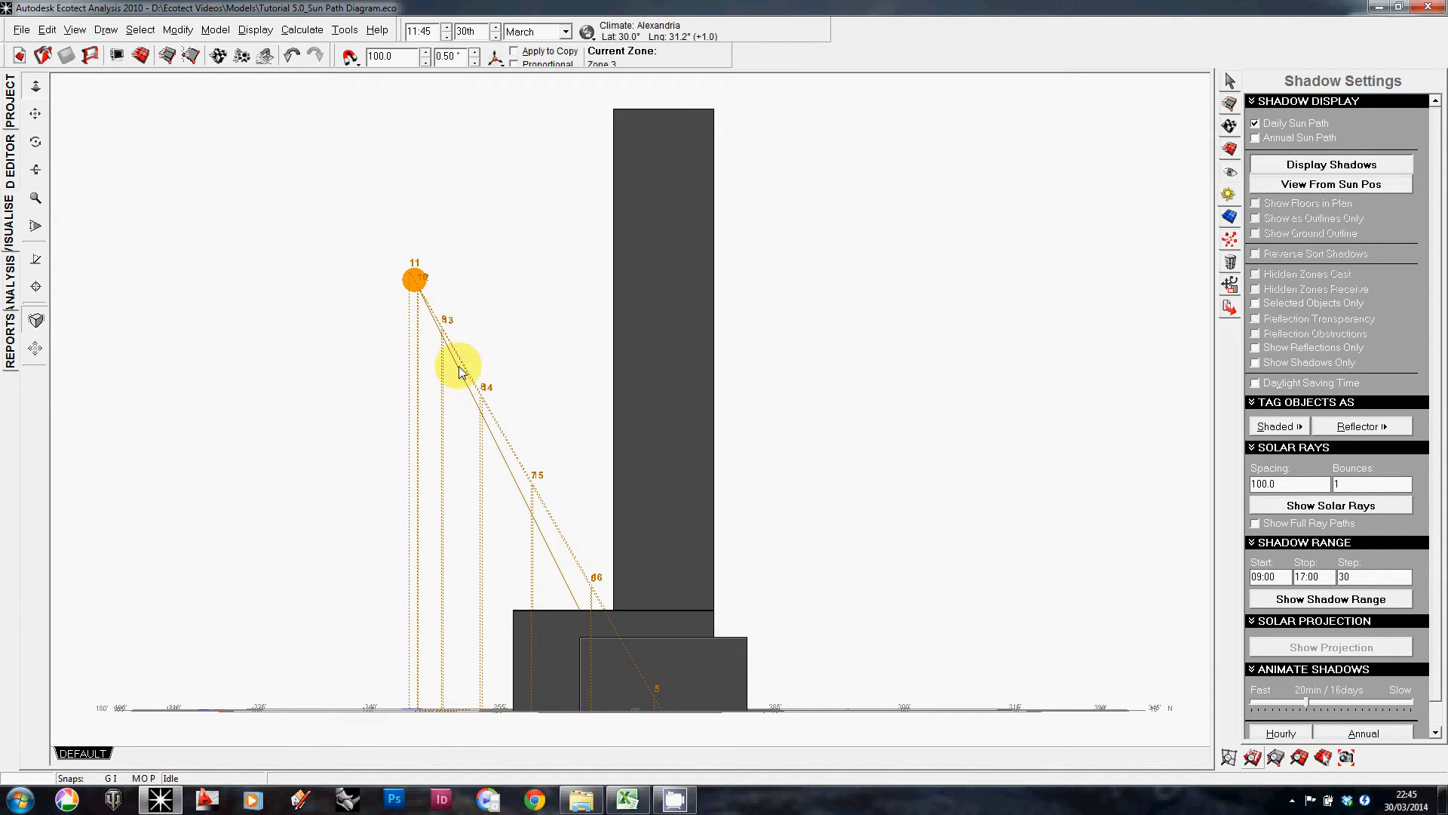
pyautogui.click(76, 30)
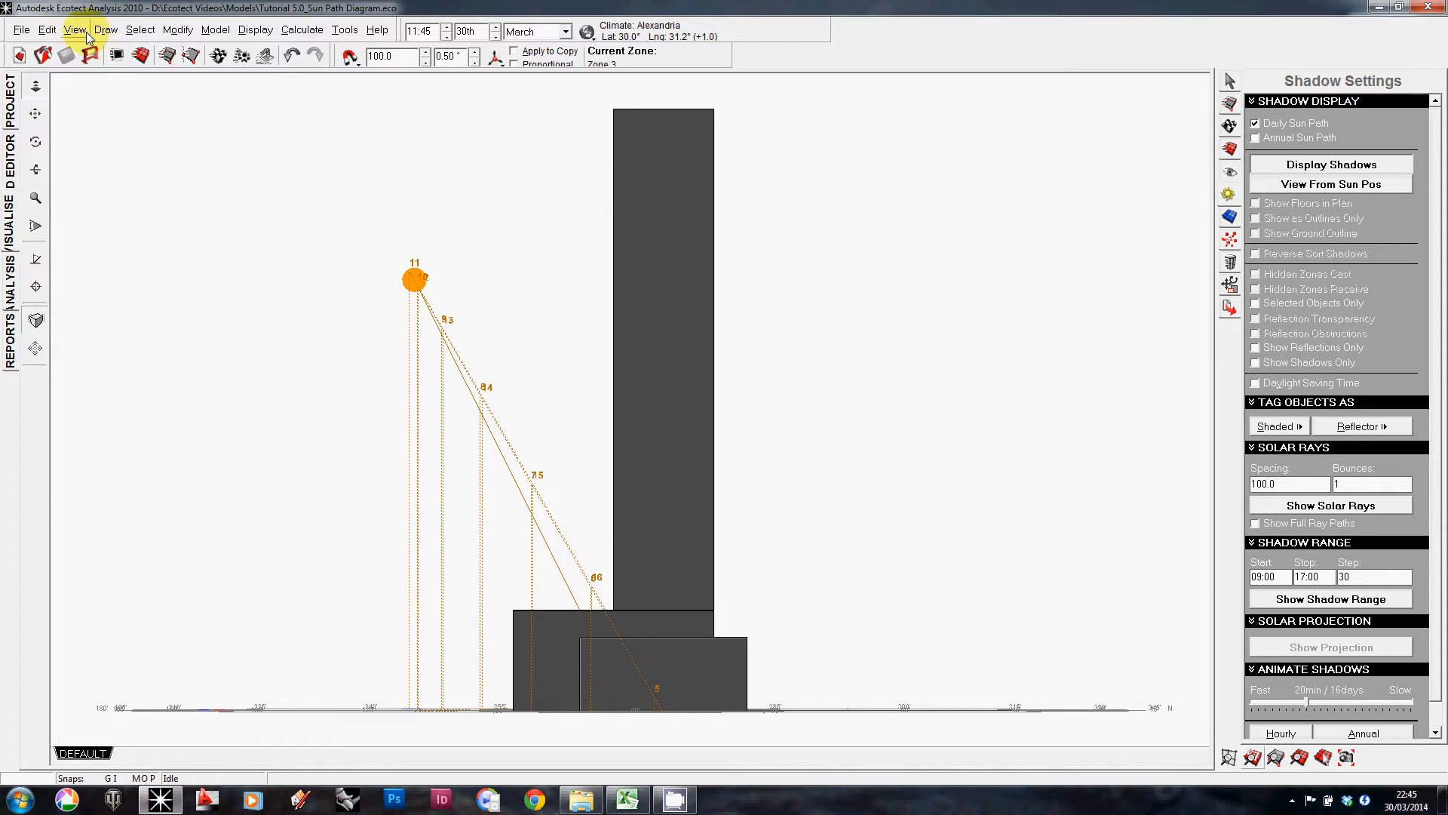
pyautogui.click(101, 104)
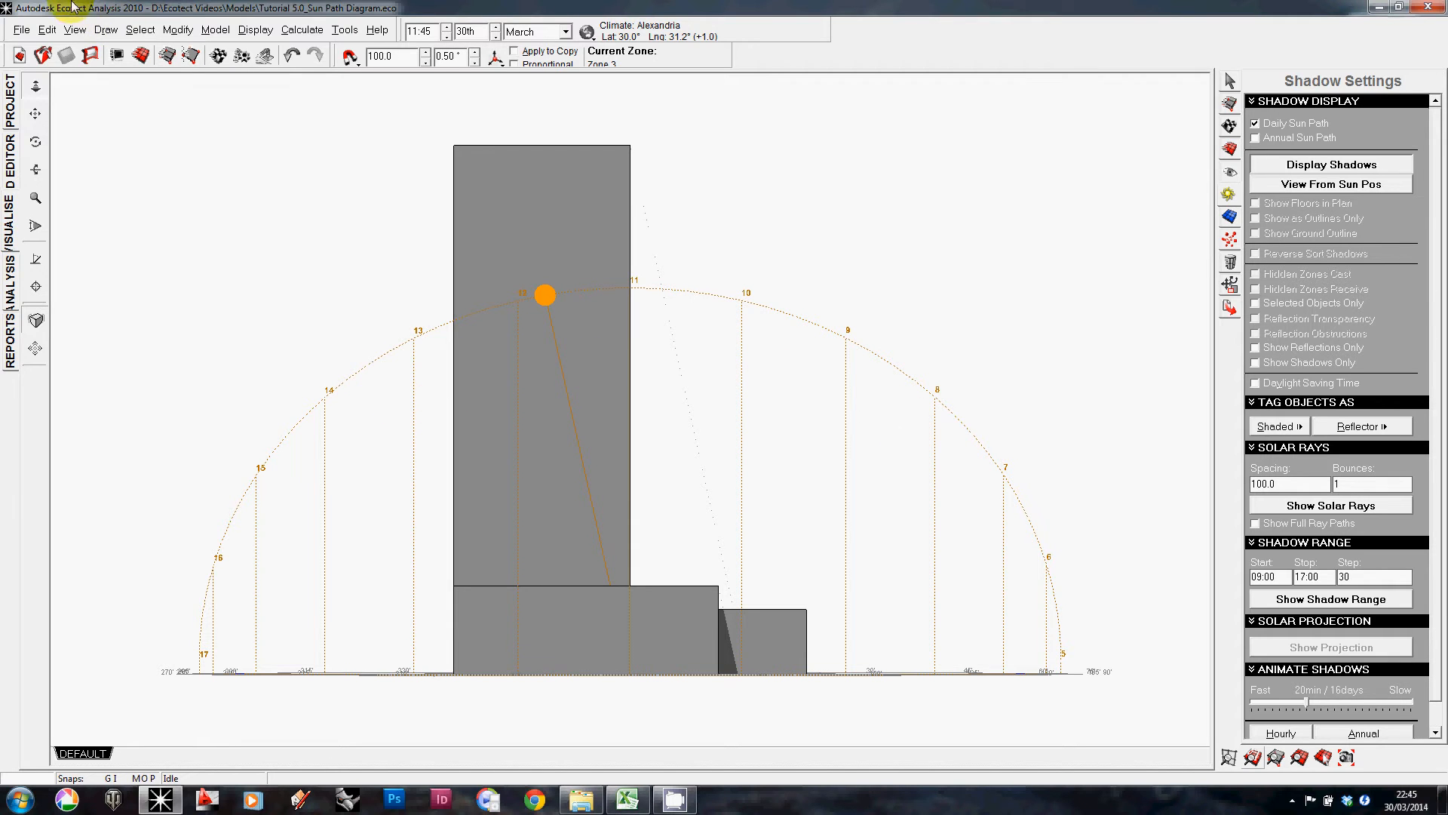
# Step: Return to perspective view, orbit the model, and set the analysis day to the 21st
pyautogui.click(79, 31)
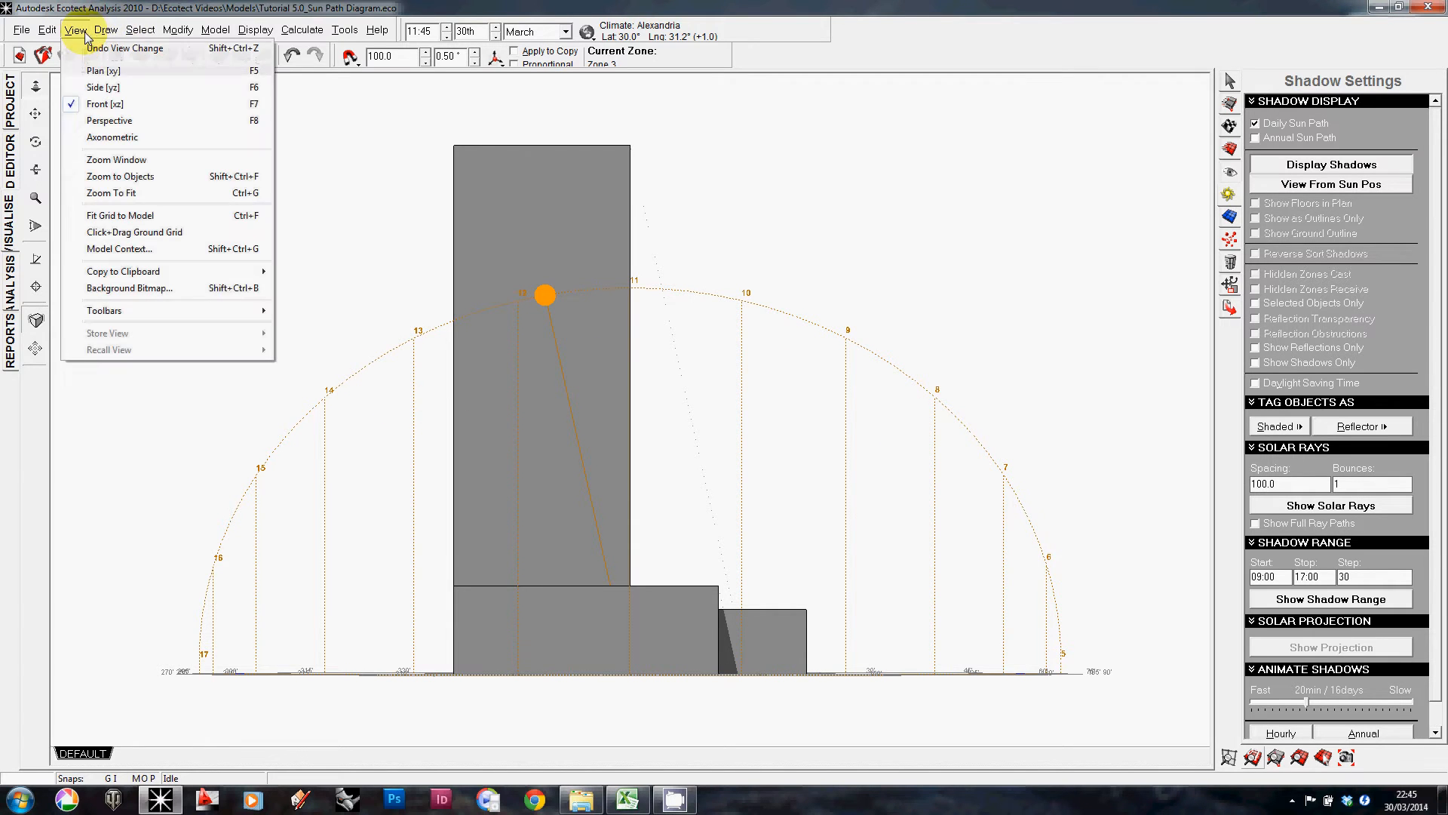
pyautogui.click(109, 121)
pyautogui.moveTo(793, 440)
pyautogui.mouseDown(button='right')
pyautogui.moveTo(784, 478)
pyautogui.moveTo(784, 455)
pyautogui.mouseUp(button='right')
pyautogui.keyDown('ctrl'); pyautogui.moveTo(785, 535); pyautogui.dragTo(778, 413, button='right'); pyautogui.keyUp('ctrl')
pyautogui.moveTo(779, 414); pyautogui.dragTo(757, 454, button='right')
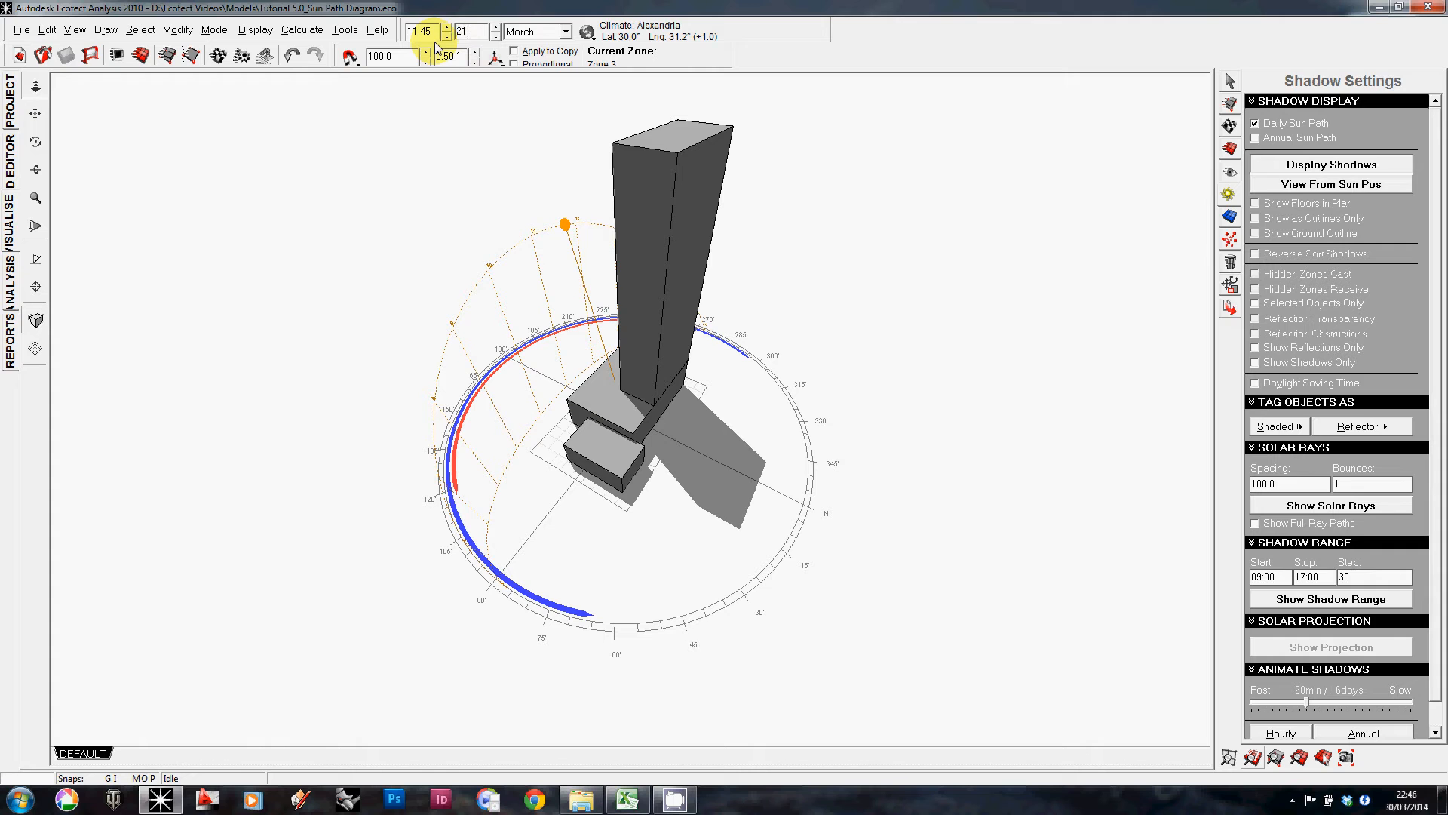
# Step: Set the analysis month to June and orbit and zoom around the model to inspect the summer sun path
pyautogui.click(565, 32)
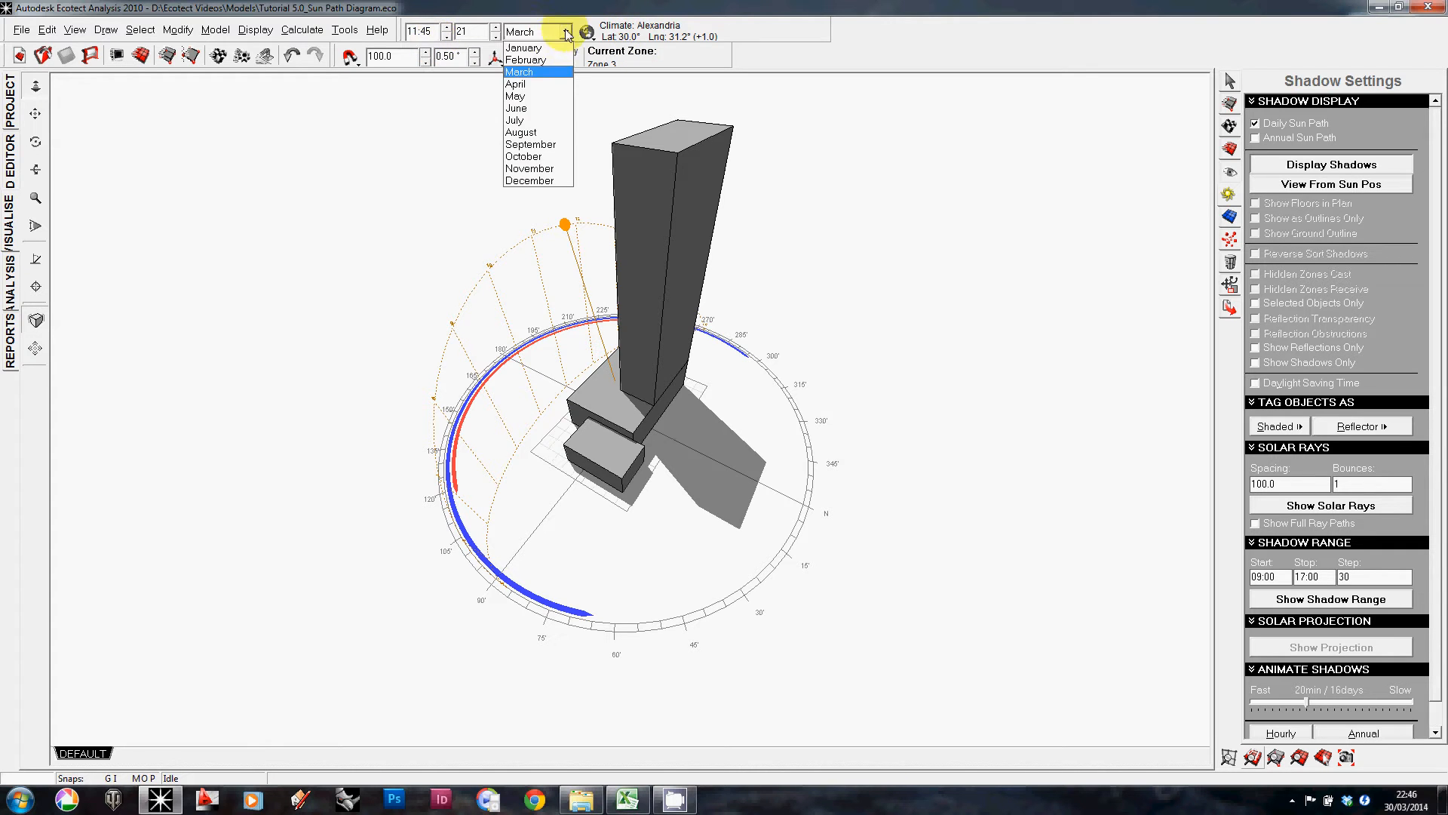
pyautogui.click(540, 108)
pyautogui.moveTo(873, 165); pyautogui.dragTo(853, 336, button='right')
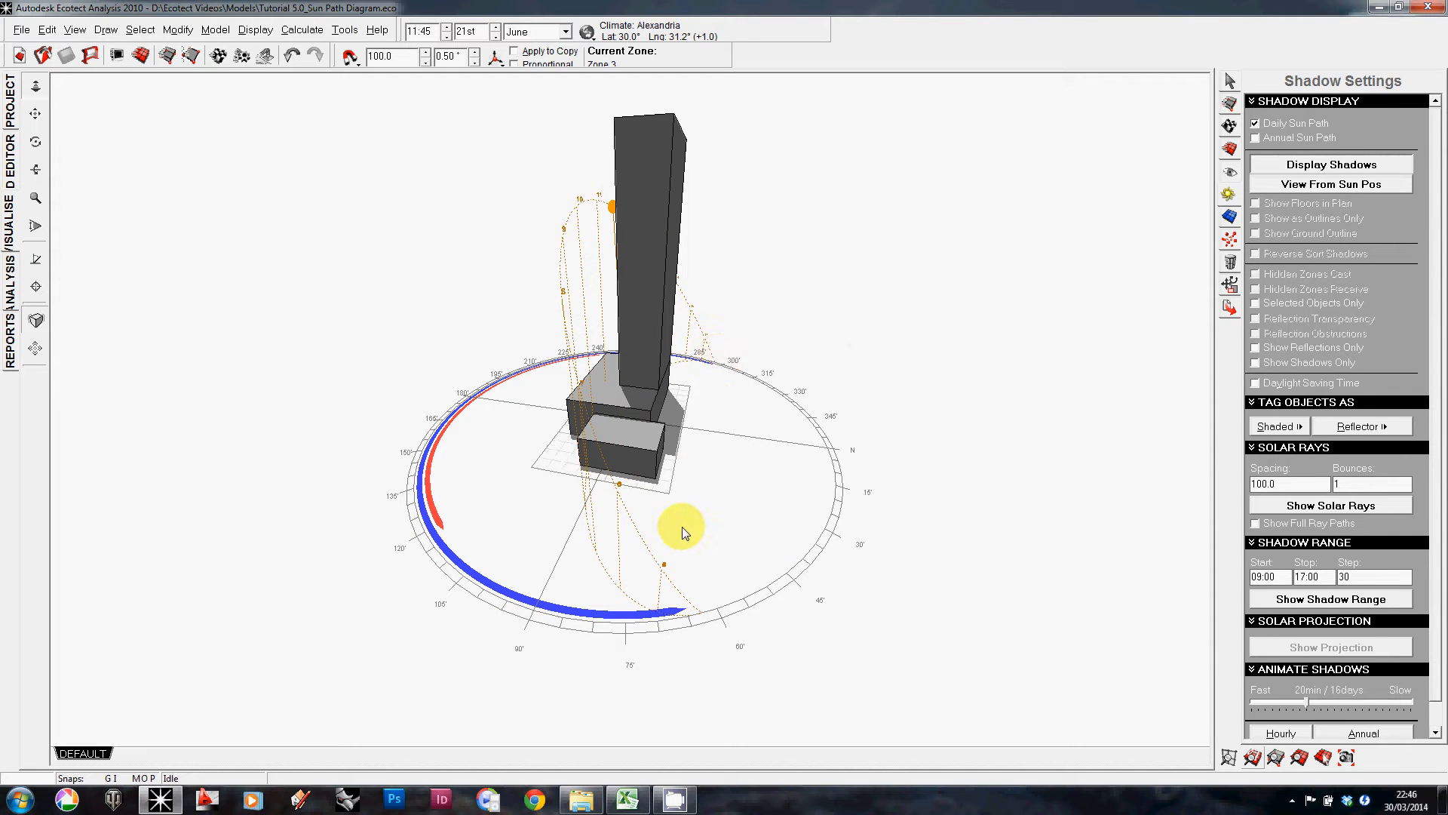
pyautogui.moveTo(720, 586); pyautogui.dragTo(510, 576, button='right')
pyautogui.moveTo(770, 451); pyautogui.dragTo(507, 498, button='right')
pyautogui.moveTo(320, 465); pyautogui.dragTo(411, 430, button='right')
pyautogui.scroll(7, 414, 427)
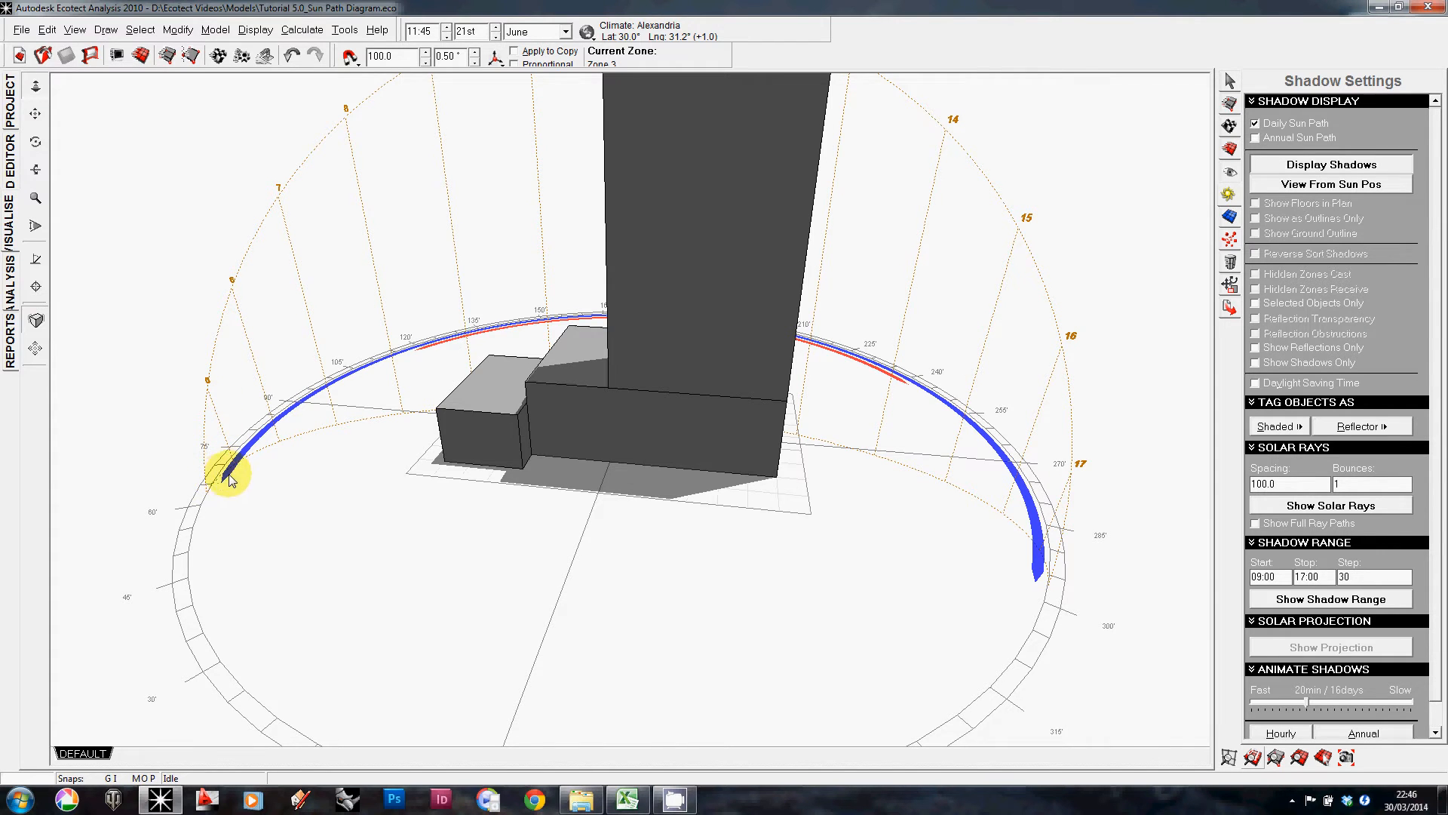
pyautogui.scroll(-5, 230, 477)
pyautogui.moveTo(898, 553); pyautogui.dragTo(977, 550, button='right')
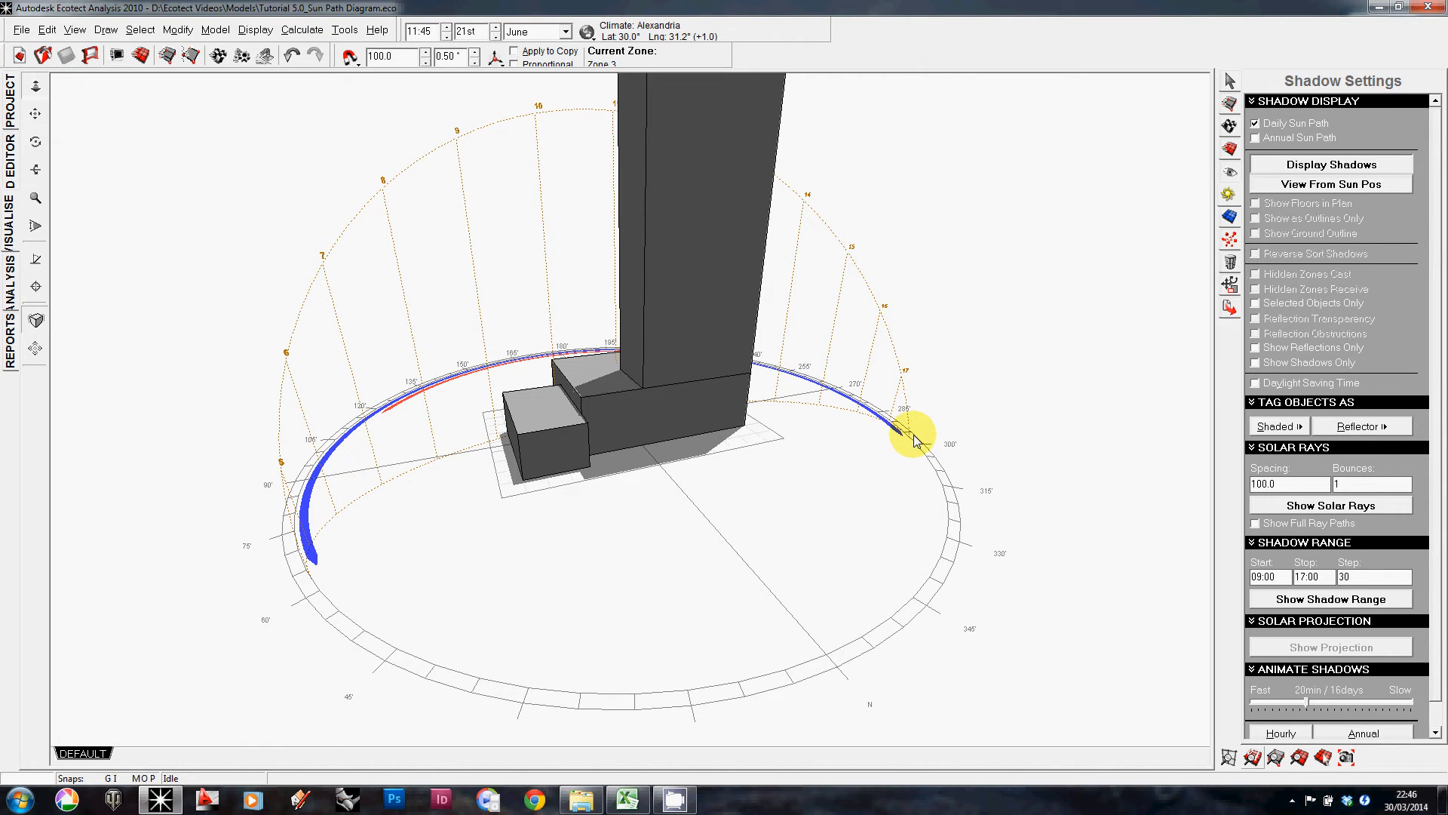
pyautogui.scroll(-2, 915, 436)
pyautogui.moveTo(915, 433); pyautogui.dragTo(983, 458, button='right')
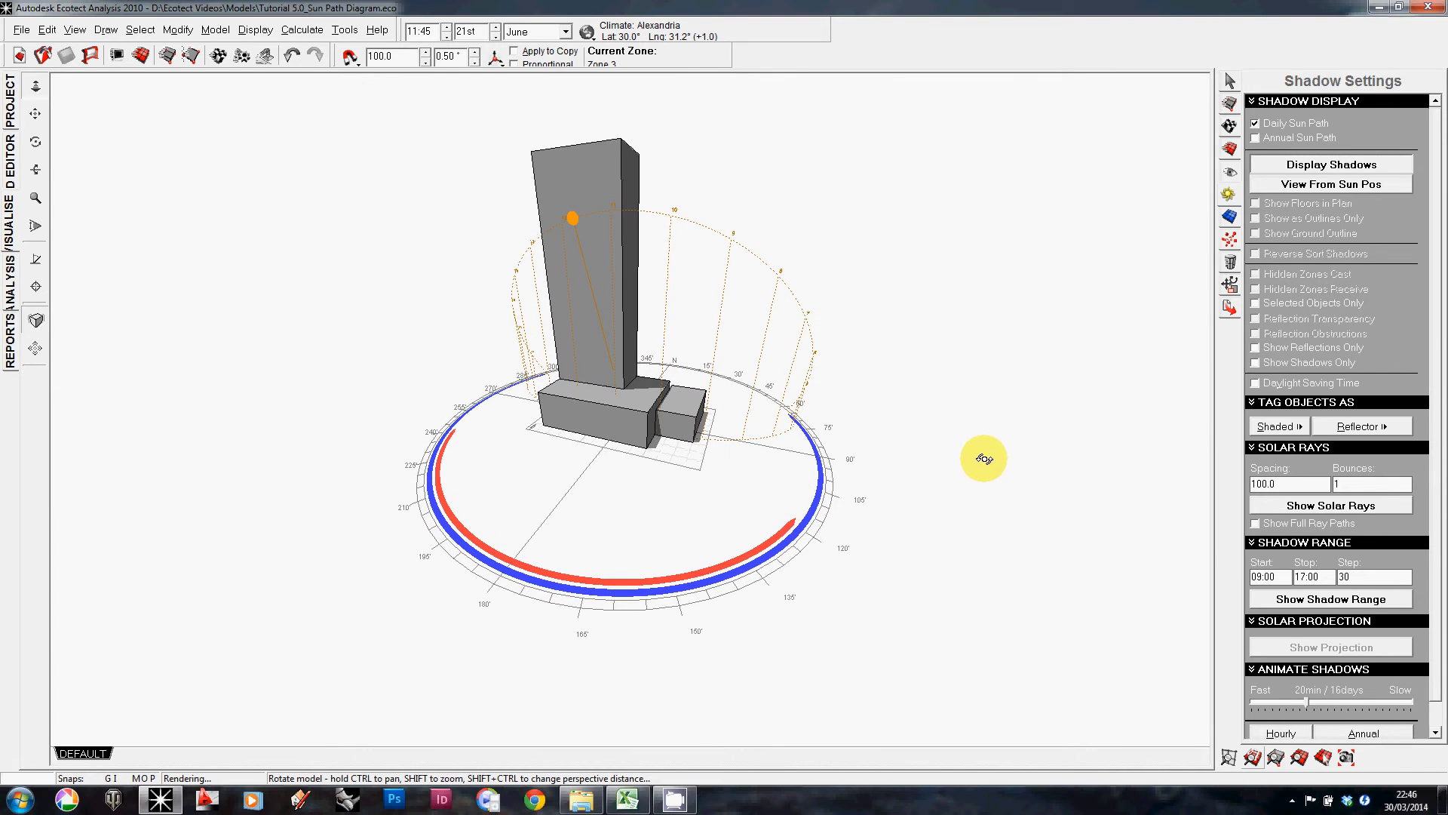
# Step: Drag the sun along the June daily path to 11:00 and orbit to view the shadows
pyautogui.click(573, 220)
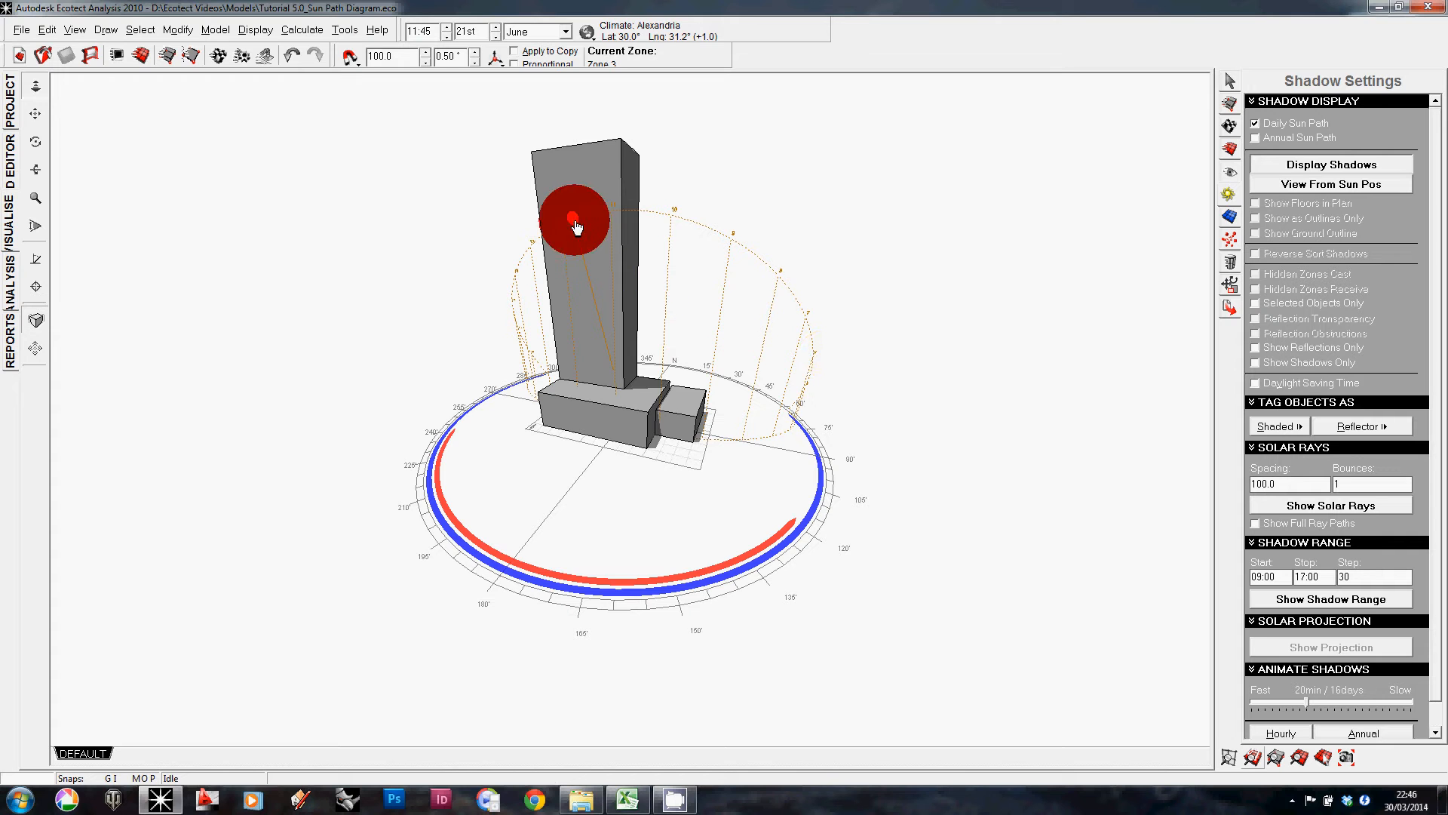
pyautogui.moveTo(573, 220)
pyautogui.mouseDown()
pyautogui.moveTo(631, 229)
pyautogui.moveTo(642, 215)
pyautogui.mouseUp()
pyautogui.moveTo(662, 323)
pyautogui.mouseDown(button='right')
pyautogui.moveTo(783, 338)
pyautogui.moveTo(782, 365)
pyautogui.mouseUp(button='right')
pyautogui.scroll(4, 621, 201)
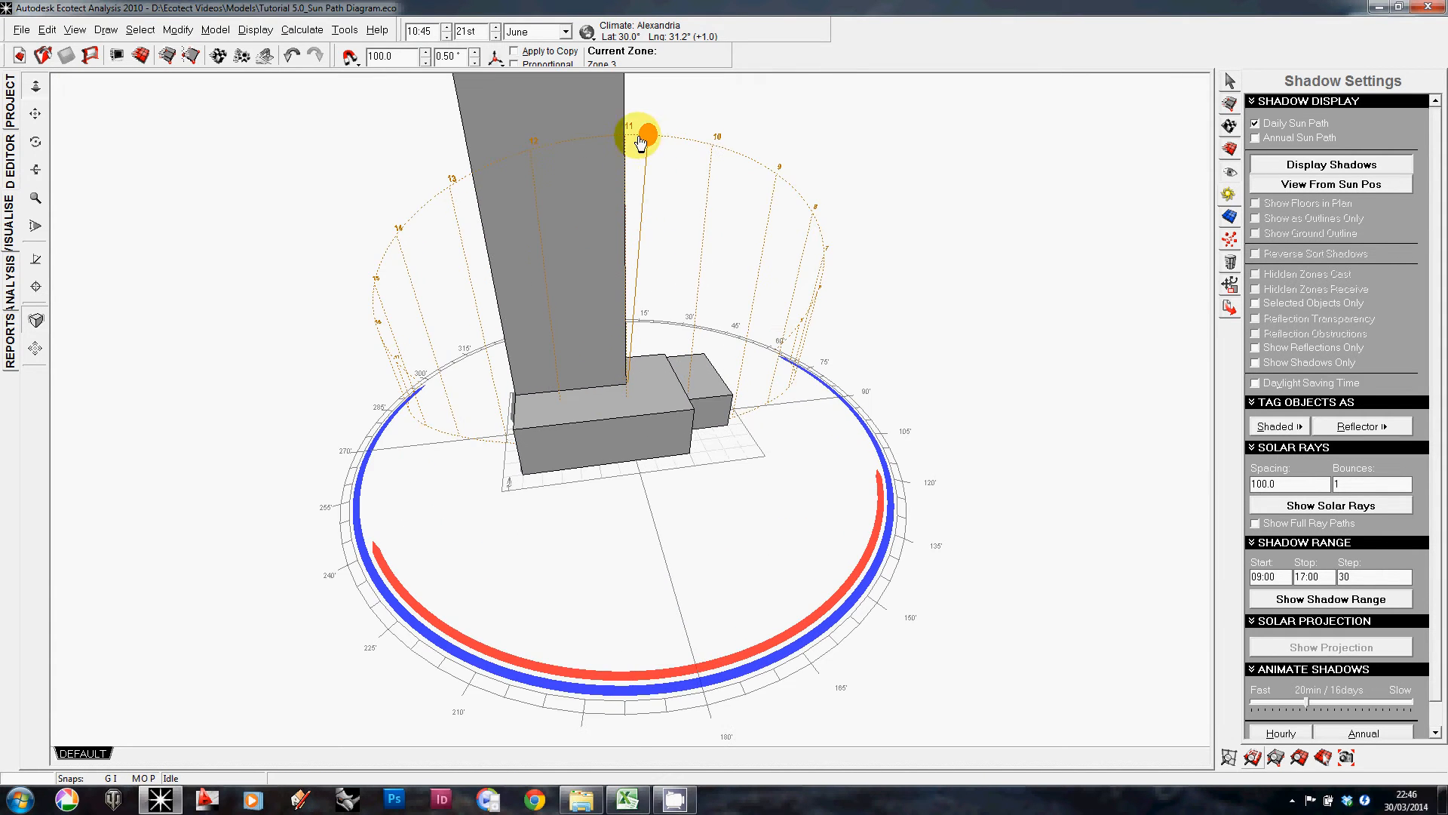
pyautogui.moveTo(632, 143); pyautogui.dragTo(491, 260, button='right')
pyautogui.moveTo(591, 252); pyautogui.dragTo(652, 474, button='right')
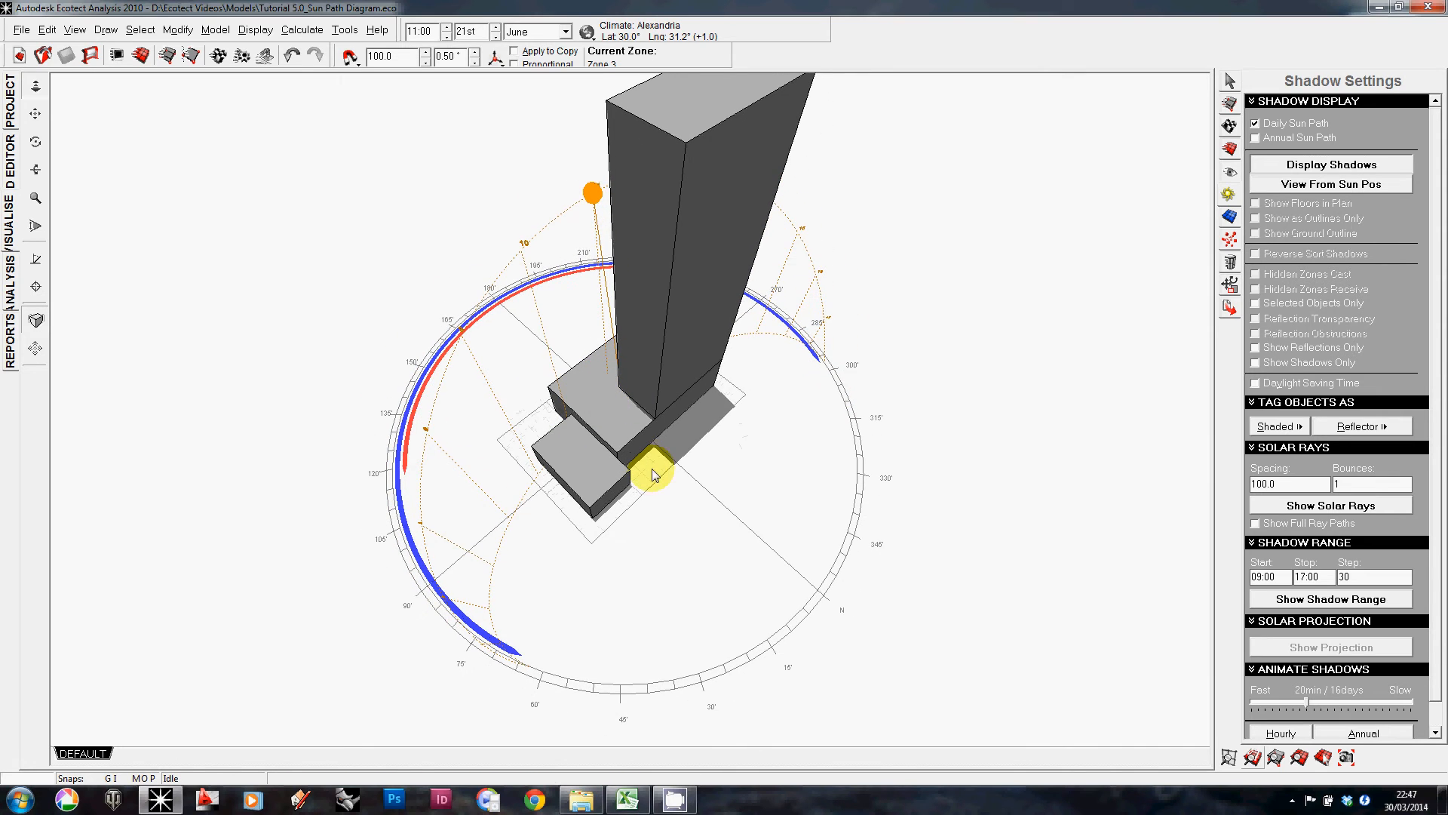
pyautogui.moveTo(714, 430); pyautogui.dragTo(692, 396, button='right')
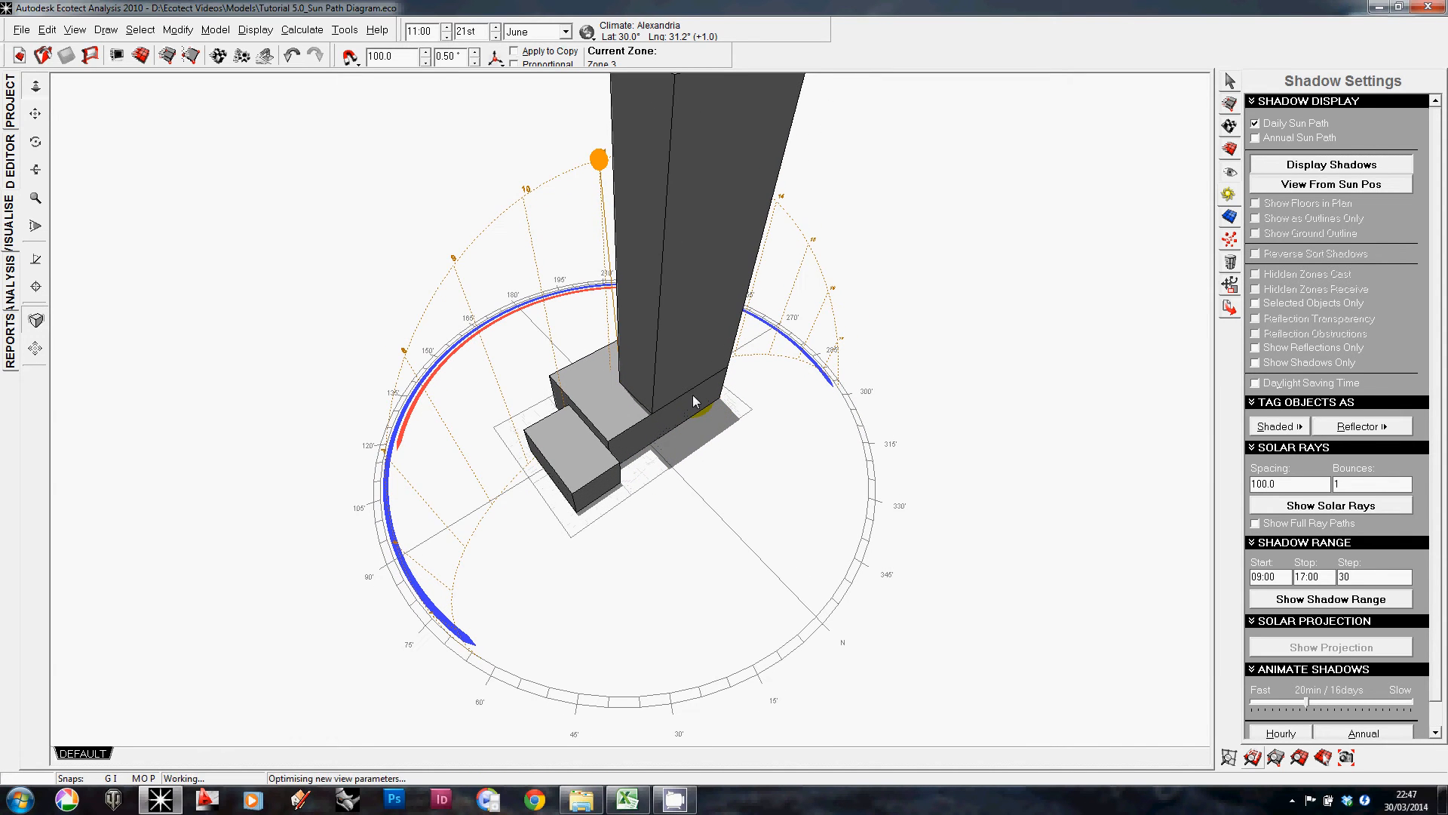
# Step: View the June sun path from above in plan, then orbit back to a 3D view
pyautogui.press('F5')
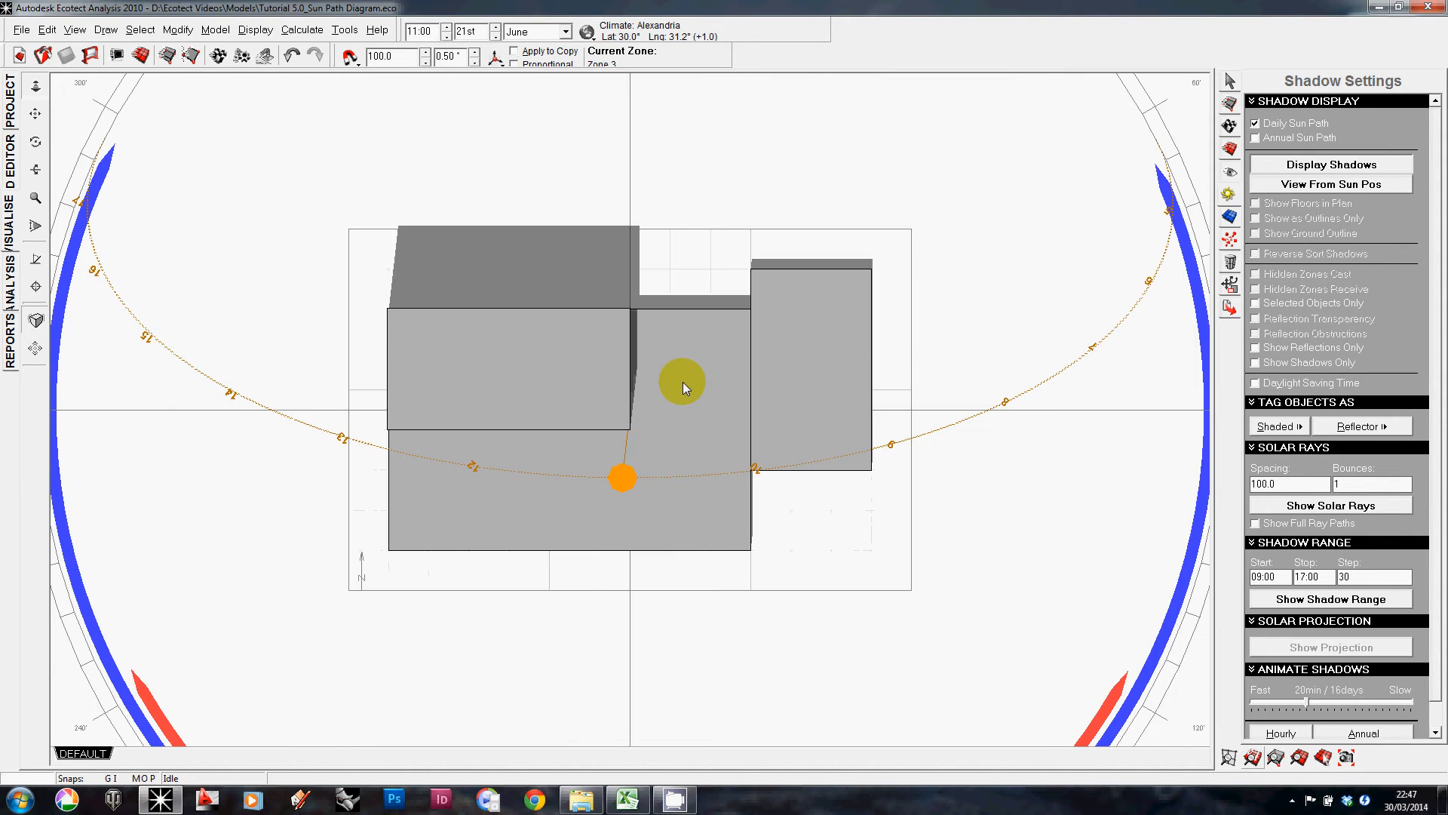
pyautogui.scroll(-3, 682, 382)
pyautogui.scroll(-1, 682, 381)
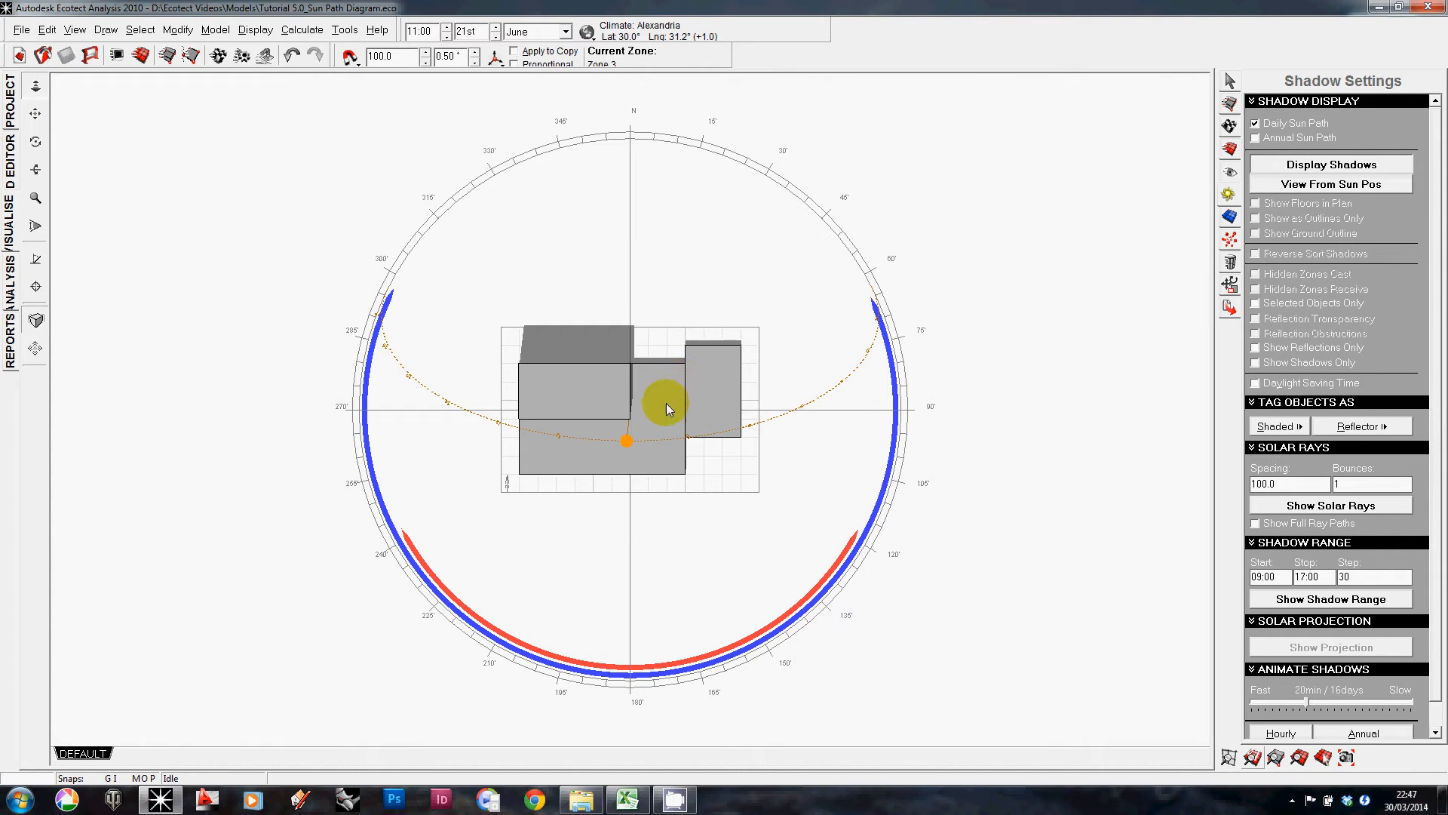
pyautogui.moveTo(654, 417); pyautogui.dragTo(676, 435, button='right')
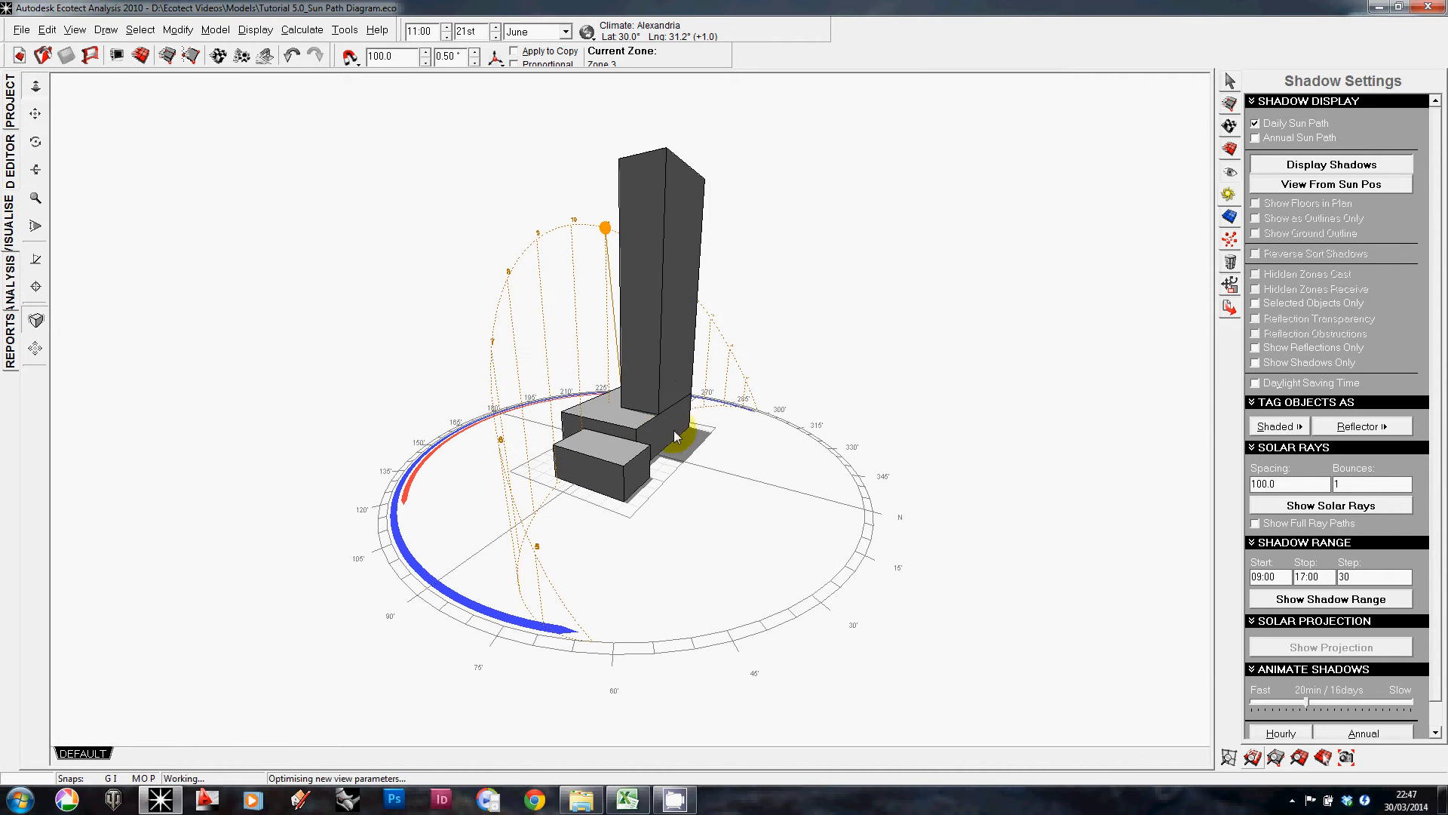
# Step: Set the analysis month to December and orbit to view the winter sun path and shadows
pyautogui.click(566, 33)
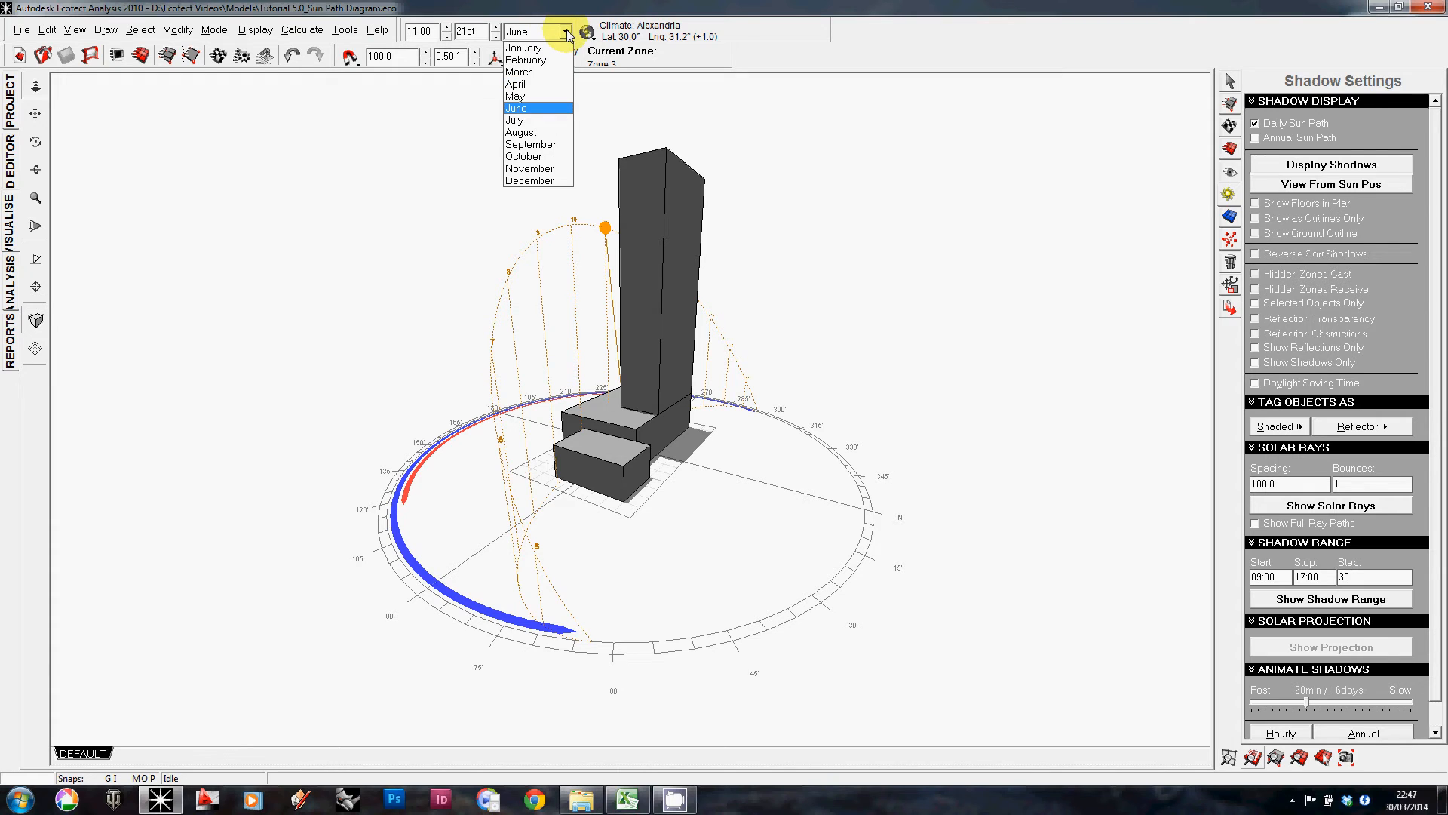
pyautogui.click(537, 181)
pyautogui.moveTo(555, 456)
pyautogui.mouseDown(button='right')
pyautogui.moveTo(592, 430)
pyautogui.moveTo(659, 443)
pyautogui.moveTo(582, 455)
pyautogui.moveTo(515, 535)
pyautogui.moveTo(585, 501)
pyautogui.moveTo(581, 465)
pyautogui.moveTo(548, 445)
pyautogui.mouseUp(button='right')
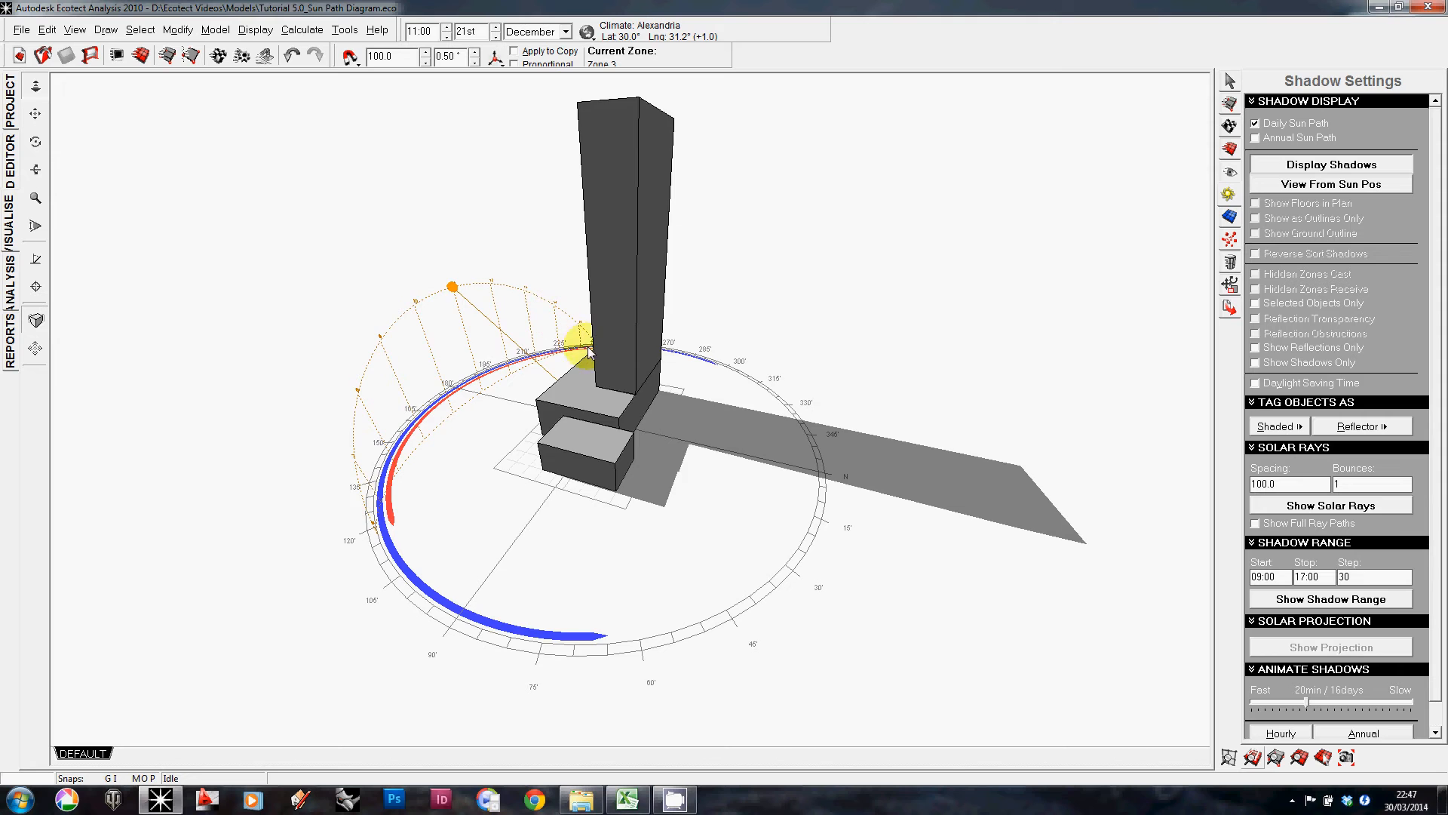
pyautogui.moveTo(581, 339); pyautogui.dragTo(436, 314, button='right')
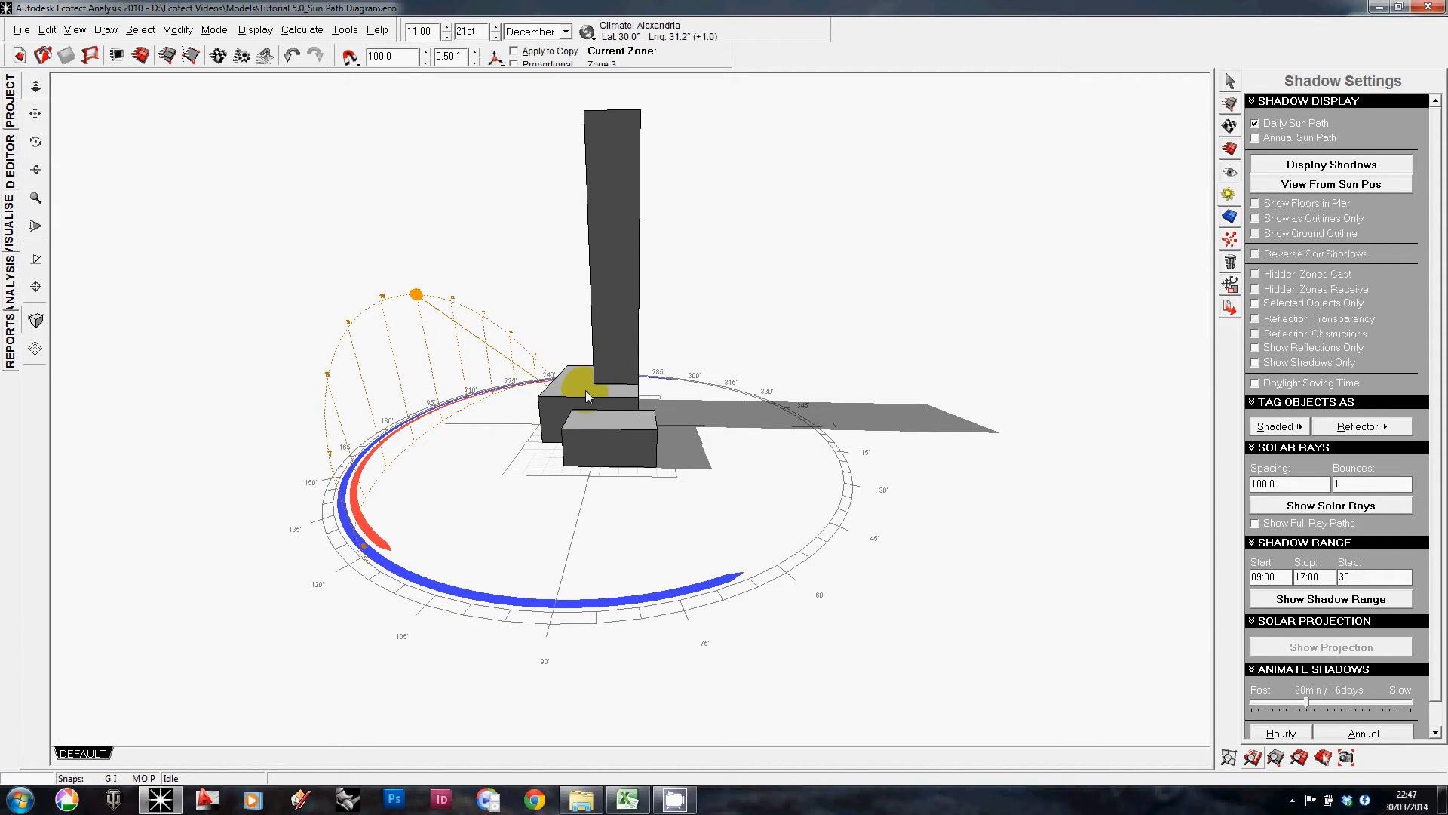
# Step: Orbit and zoom around the model to inspect the December sun path and shadows
pyautogui.moveTo(554, 386); pyautogui.dragTo(335, 503, button='right')
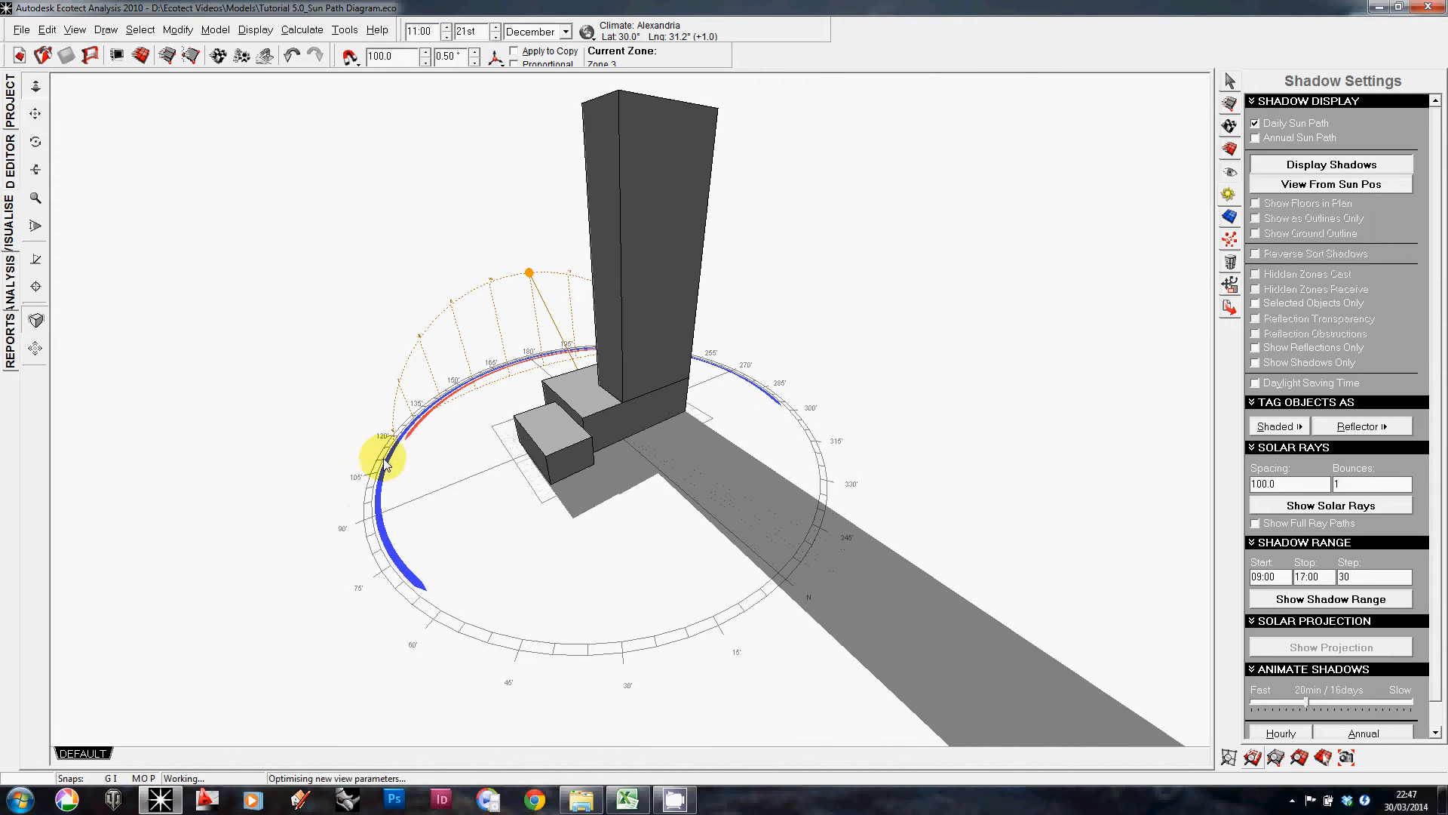
pyautogui.moveTo(404, 426); pyautogui.dragTo(506, 427, button='right')
pyautogui.scroll(1, 547, 345)
pyautogui.moveTo(549, 349); pyautogui.dragTo(171, 485, button='right')
pyautogui.scroll(2, 182, 439)
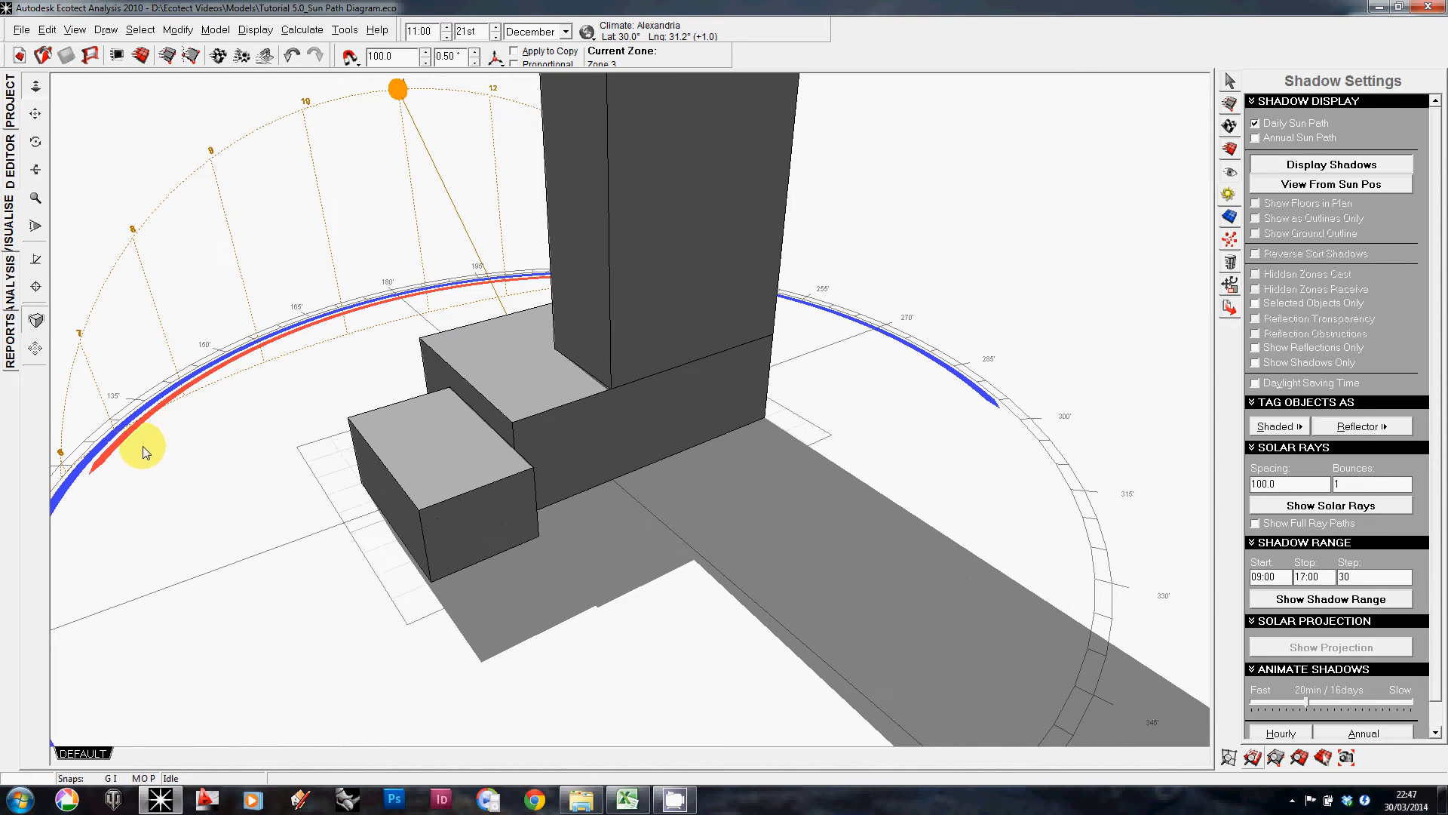
pyautogui.moveTo(866, 459); pyautogui.dragTo(682, 424, button='right')
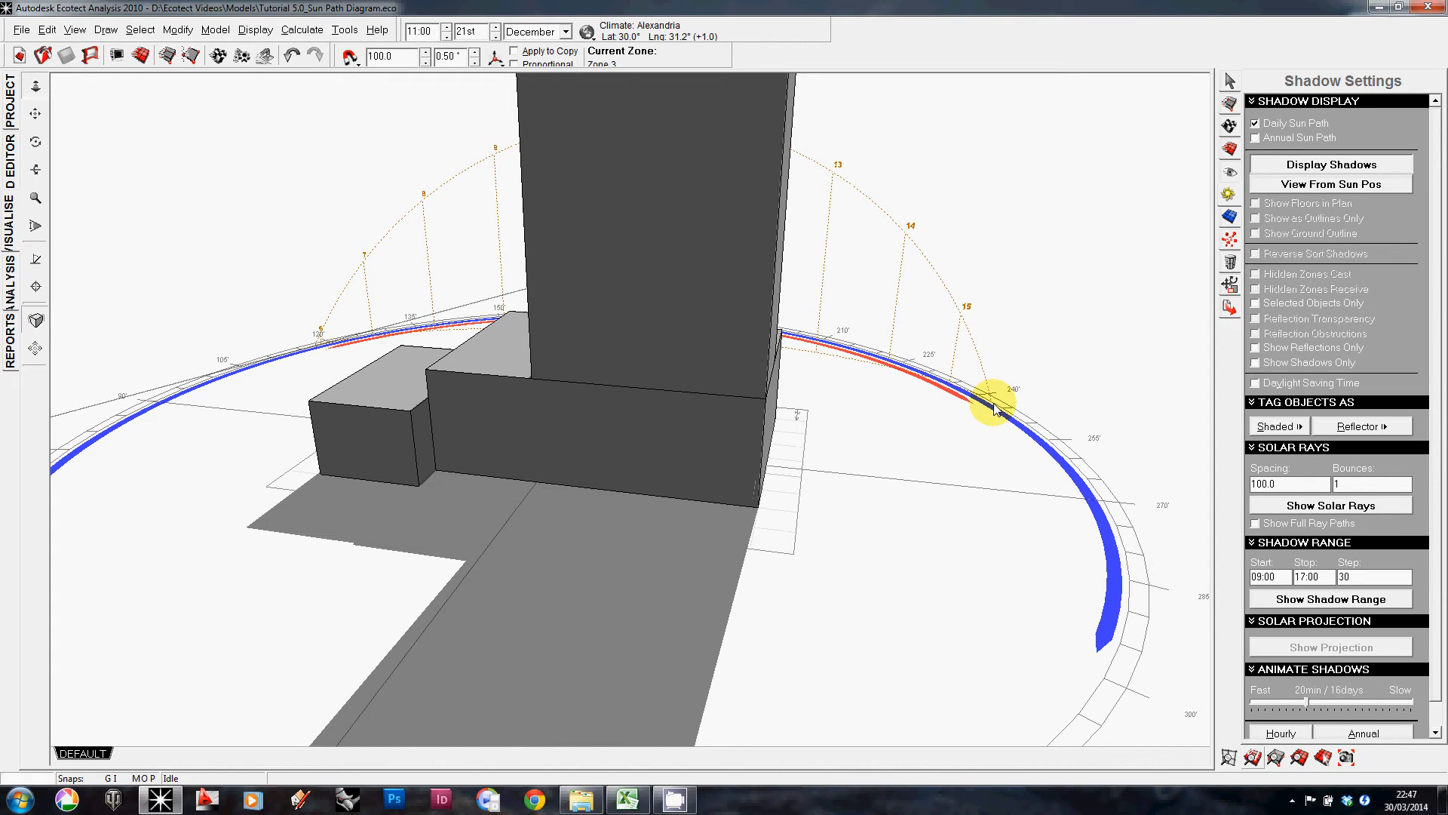
pyautogui.scroll(-8, 995, 409)
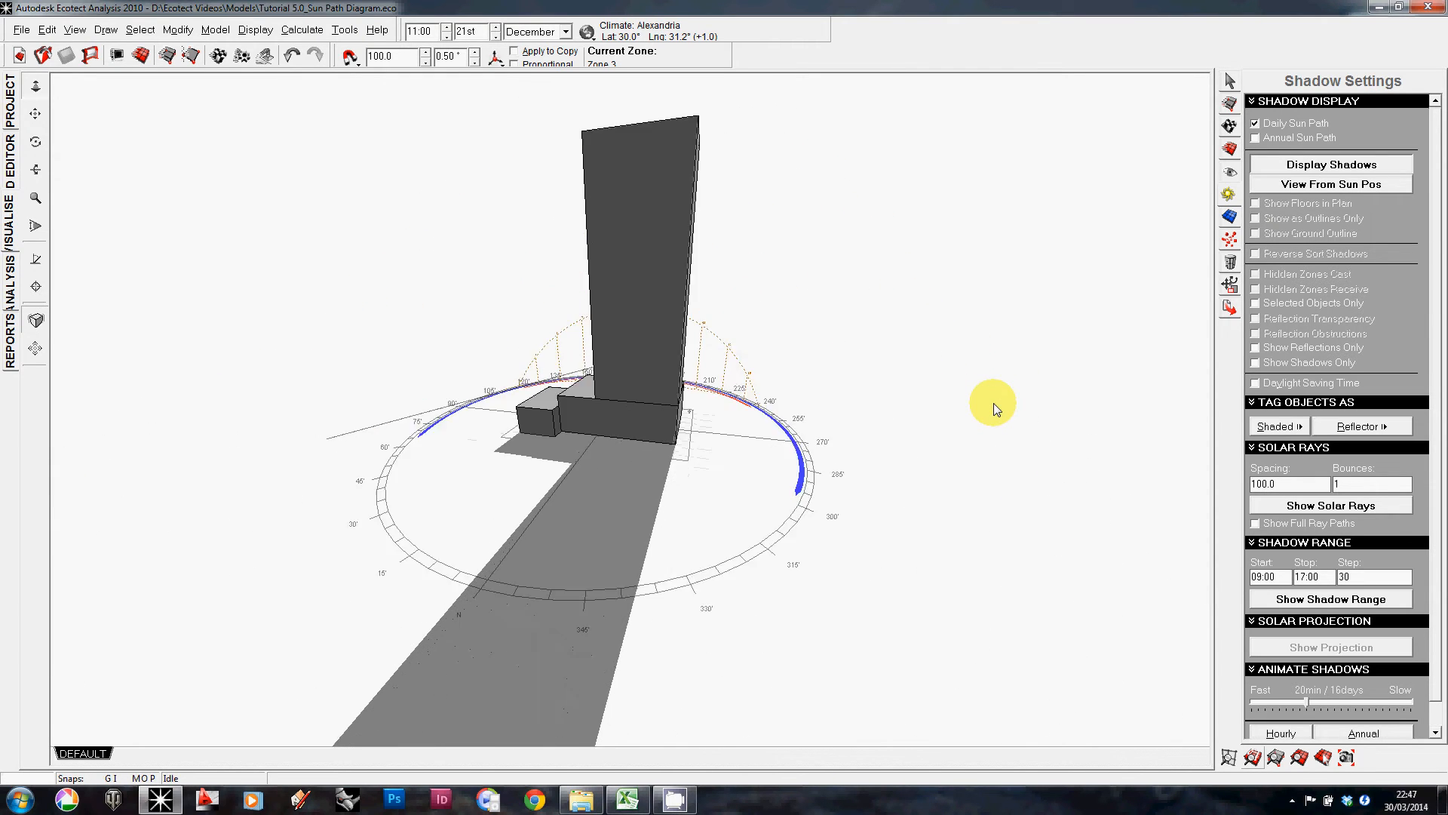
pyautogui.moveTo(518, 431); pyautogui.dragTo(737, 456, button='right')
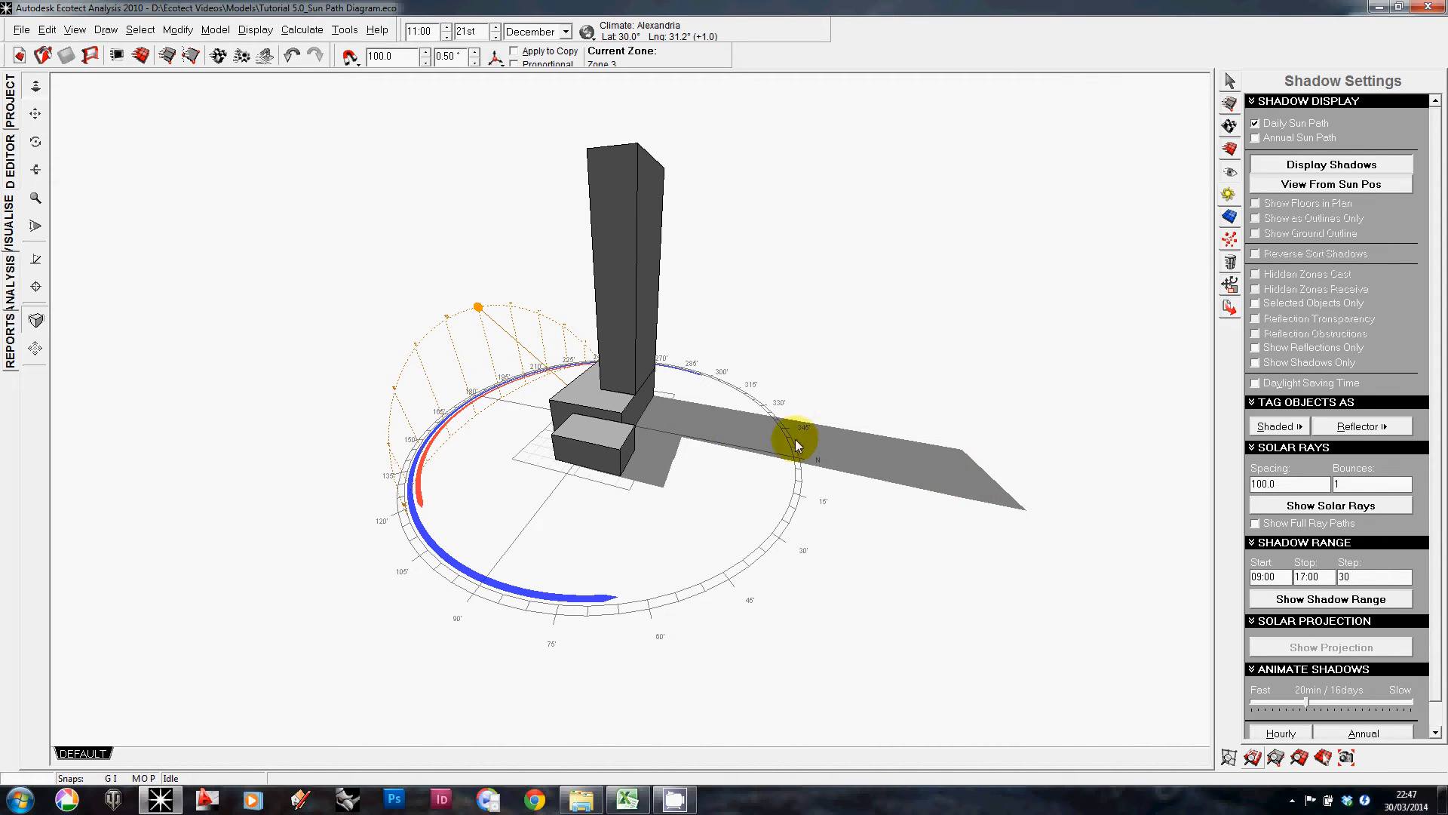
# Step: Drag the sun along the December daily path to 12:00
pyautogui.moveTo(744, 429)
pyautogui.mouseDown(button='right')
pyautogui.moveTo(649, 420)
pyautogui.moveTo(948, 430)
pyautogui.moveTo(819, 430)
pyautogui.mouseUp(button='right')
pyautogui.moveTo(417, 398)
pyautogui.mouseDown()
pyautogui.moveTo(417, 368)
pyautogui.moveTo(520, 462)
pyautogui.moveTo(578, 488)
pyautogui.moveTo(438, 440)
pyautogui.moveTo(365, 337)
pyautogui.mouseUp()
pyautogui.moveTo(928, 443); pyautogui.dragTo(691, 443, button='right')
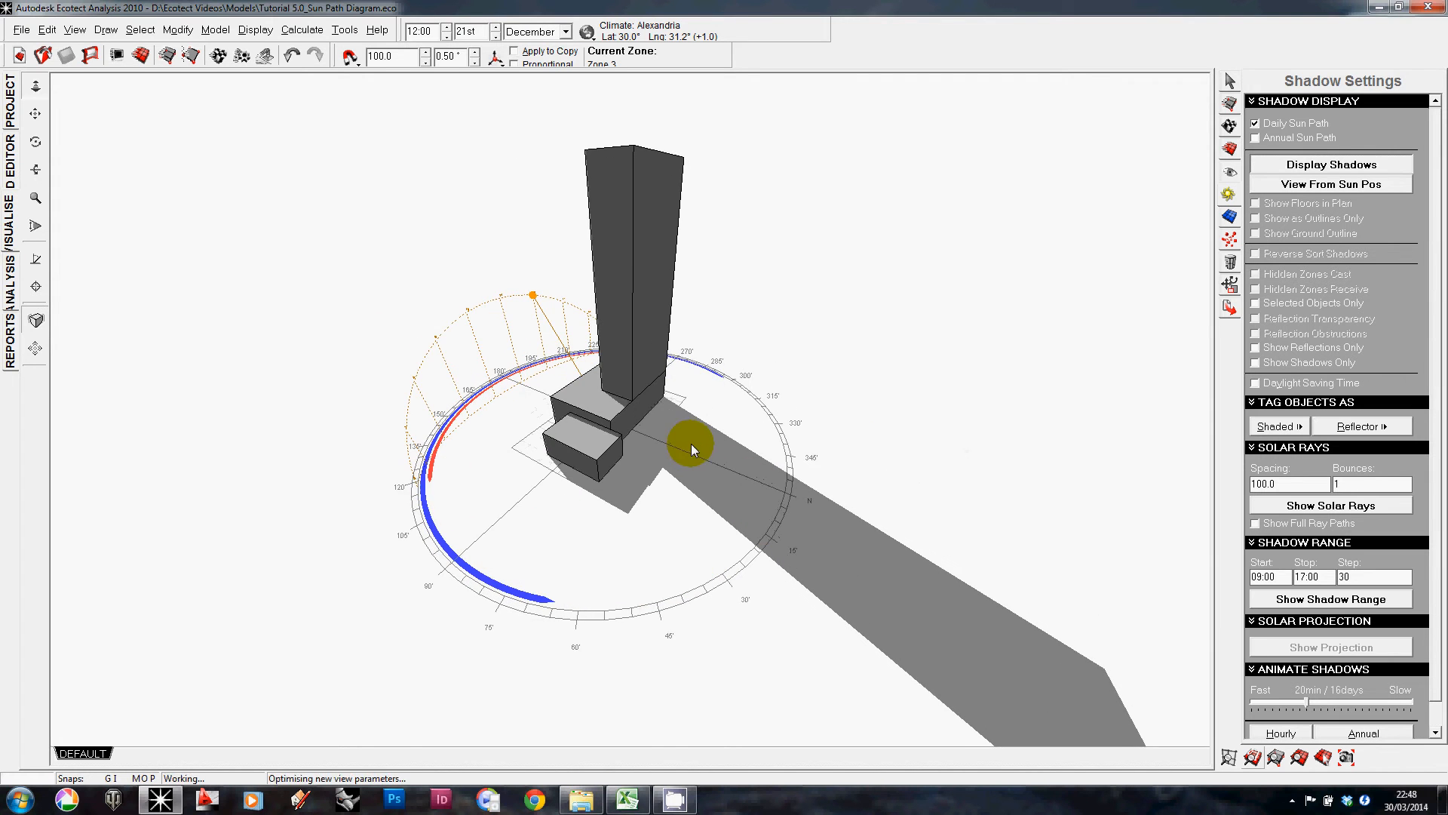
# Step: Orbit, zoom and refit the view to inspect the December noon shadows from several angles
pyautogui.scroll(-1, 646, 444)
pyautogui.moveTo(659, 410); pyautogui.dragTo(592, 374, button='middle')
pyautogui.scroll(-1, 592, 373)
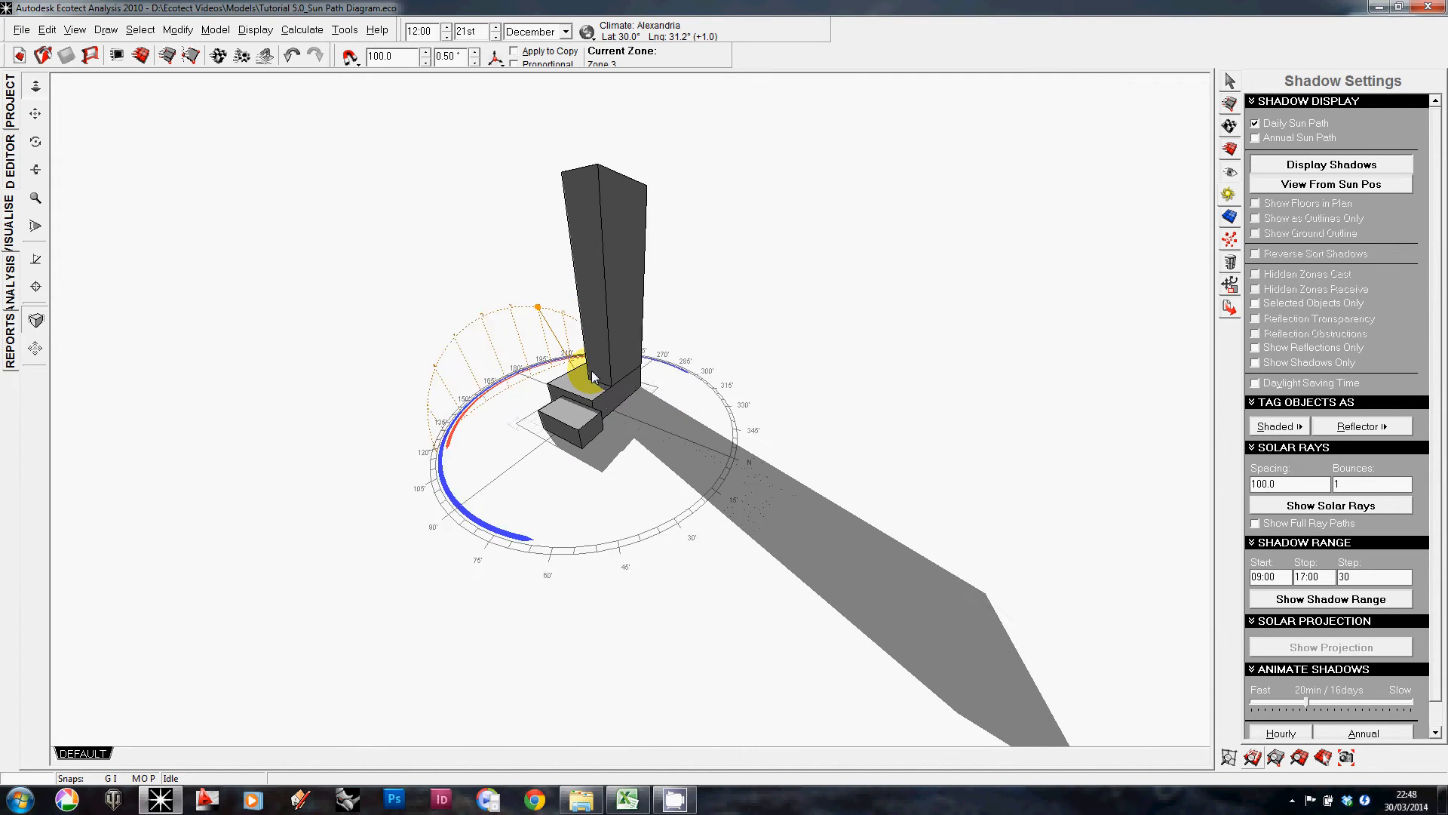
pyautogui.scroll(-1, 592, 376)
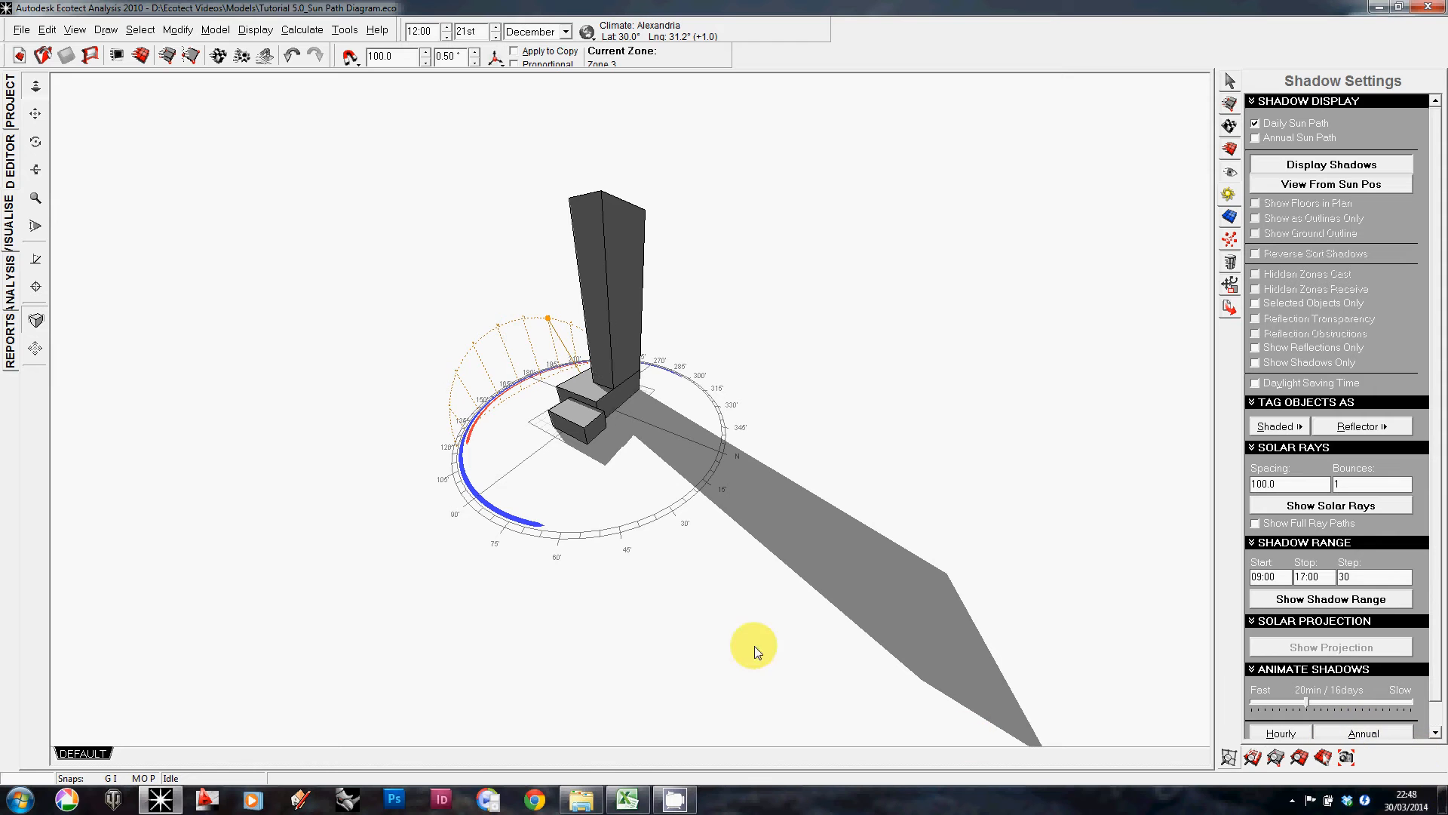
pyautogui.moveTo(754, 646)
pyautogui.mouseDown(button='right')
pyautogui.moveTo(627, 559)
pyautogui.moveTo(573, 400)
pyautogui.mouseUp(button='right')
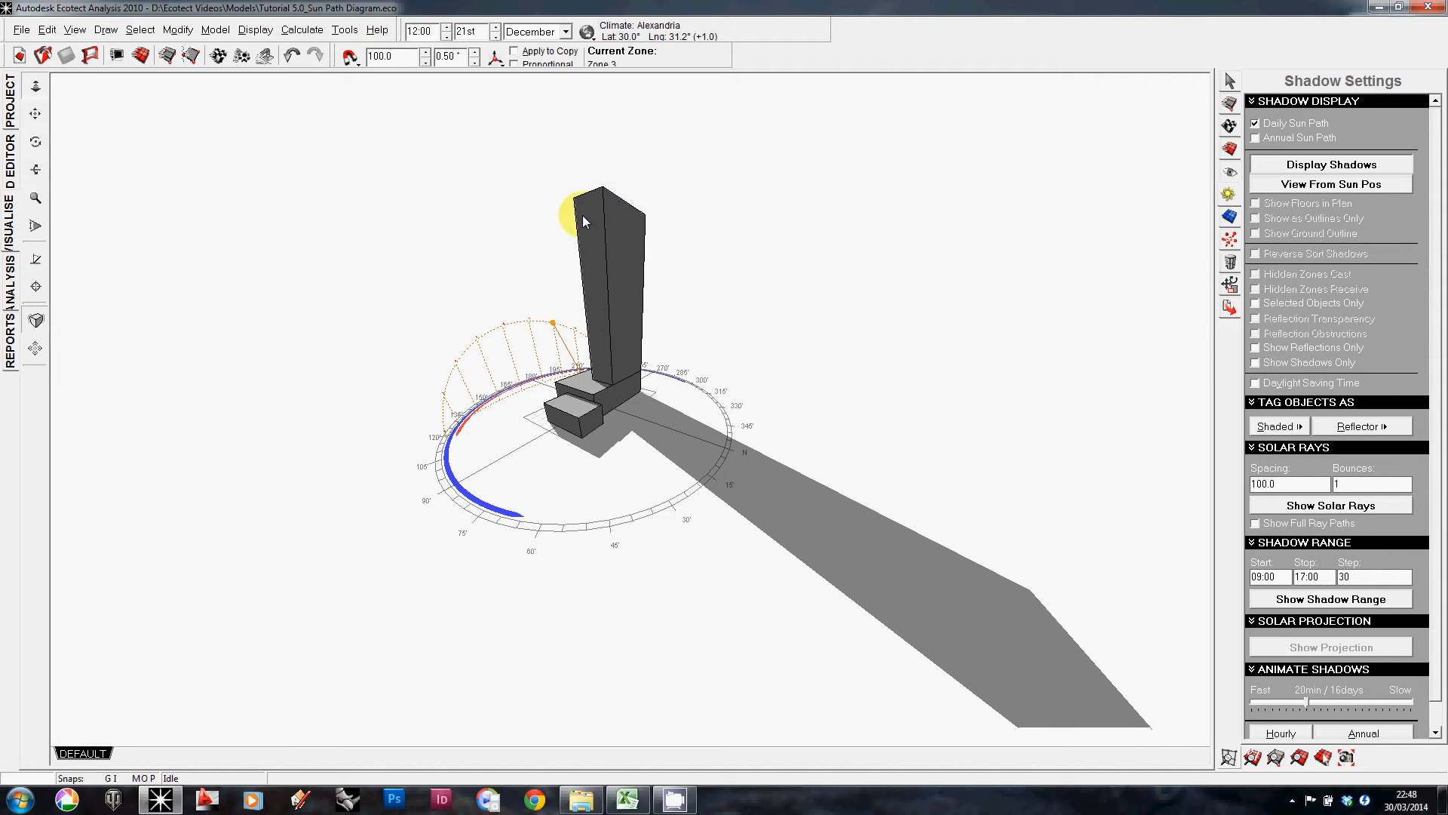
pyautogui.scroll(2, 583, 215)
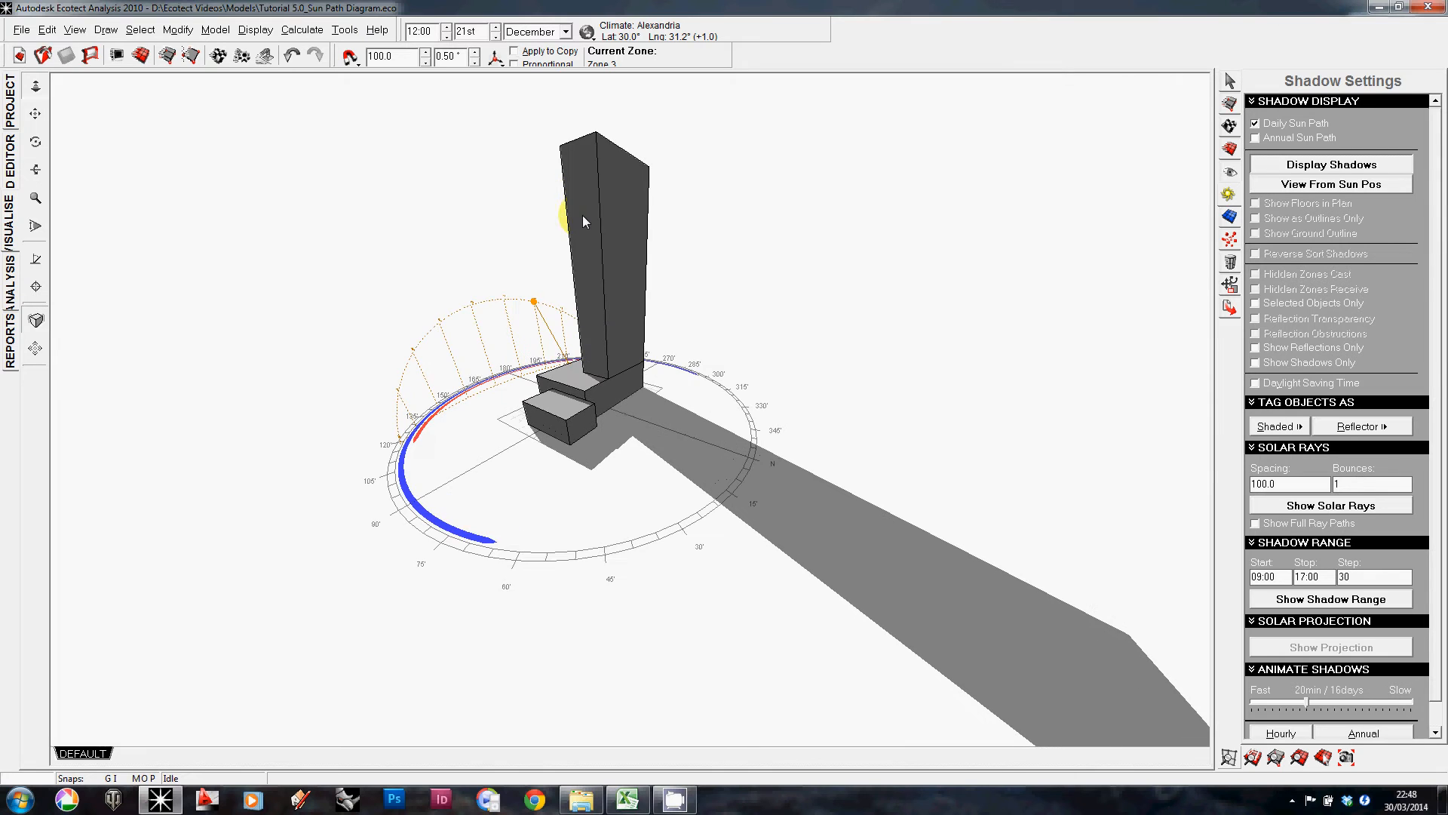
pyautogui.click(1253, 758)
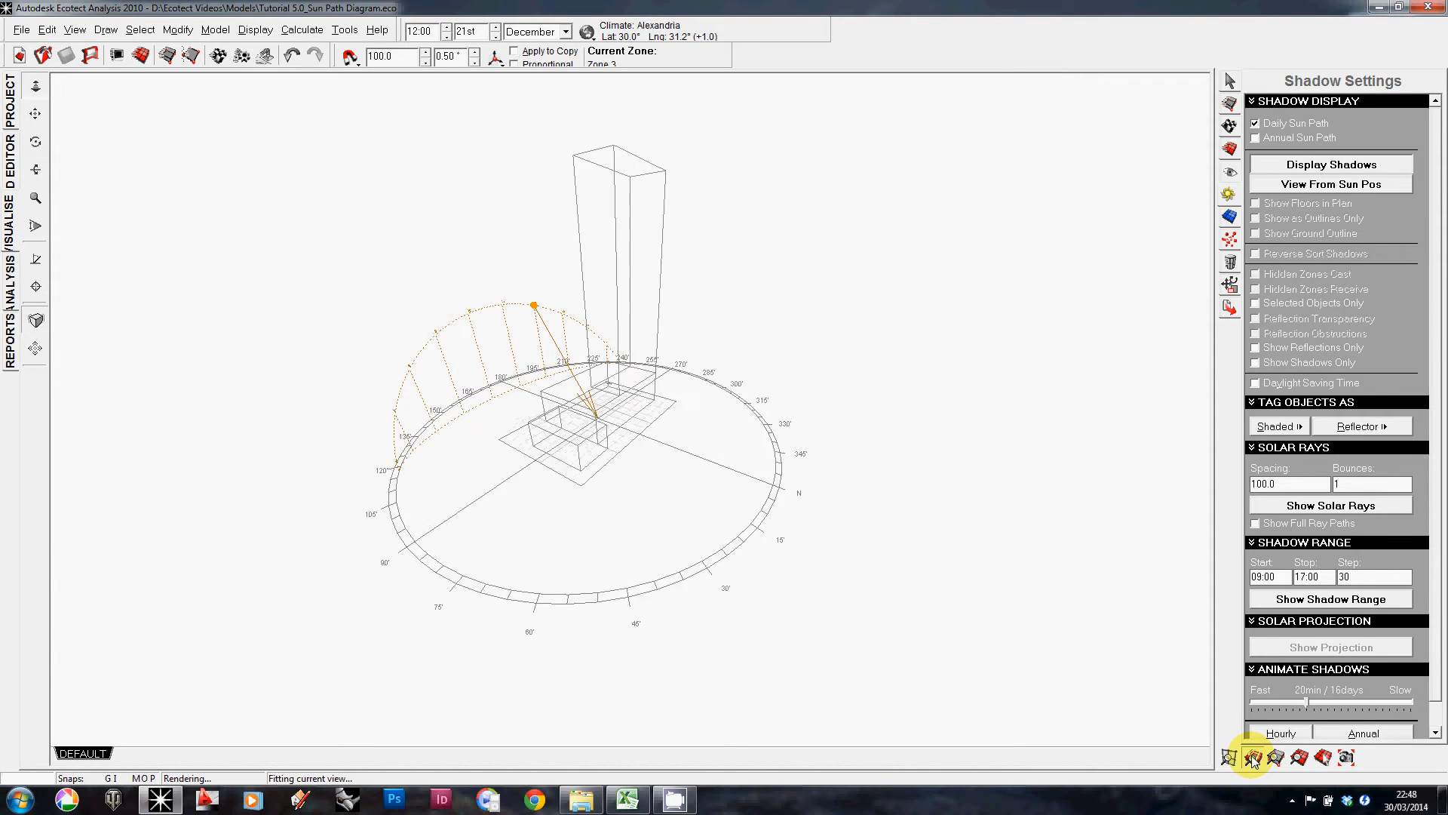
pyautogui.moveTo(651, 598); pyautogui.dragTo(662, 526, button='right')
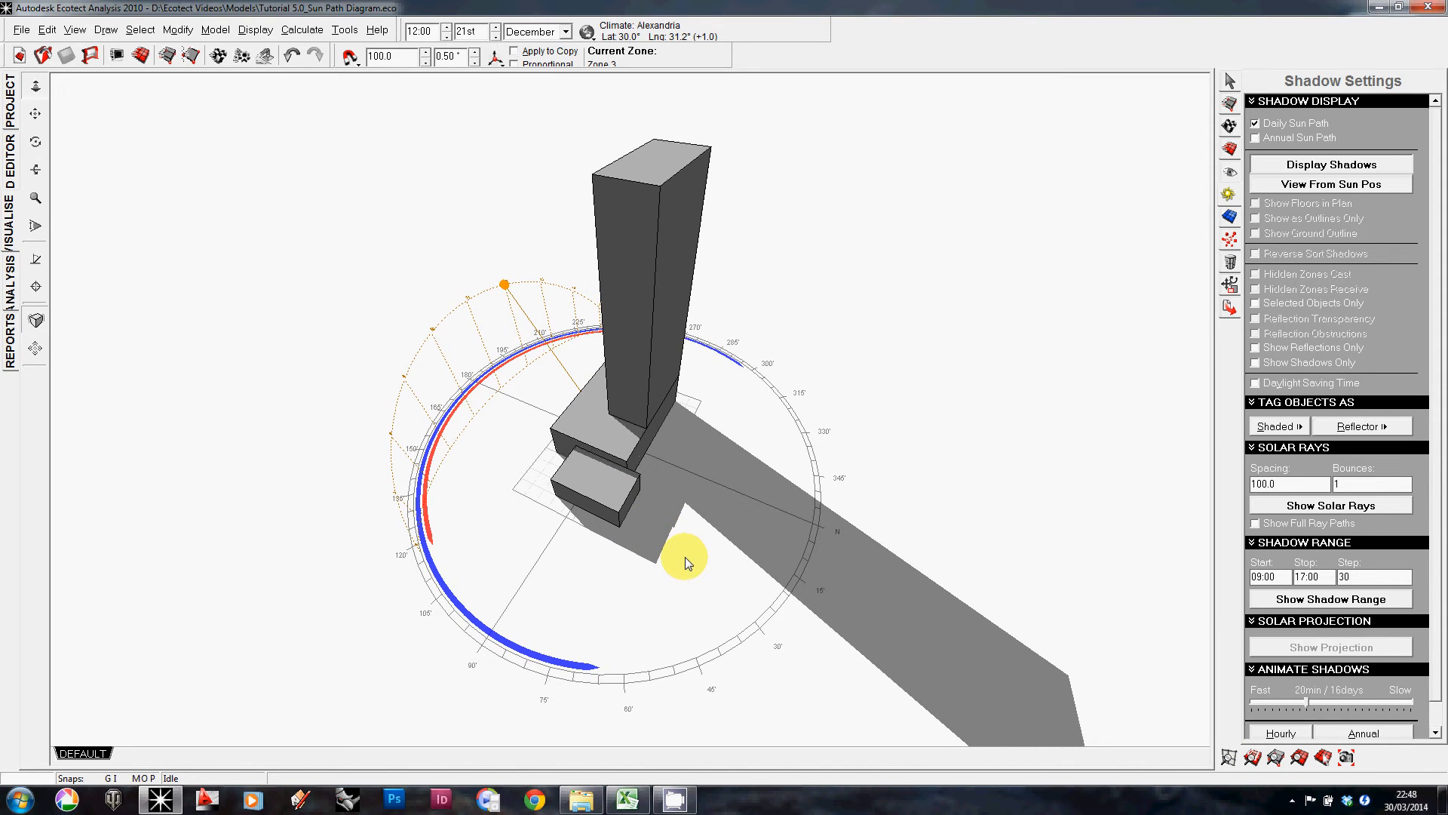
pyautogui.scroll(-2, 685, 557)
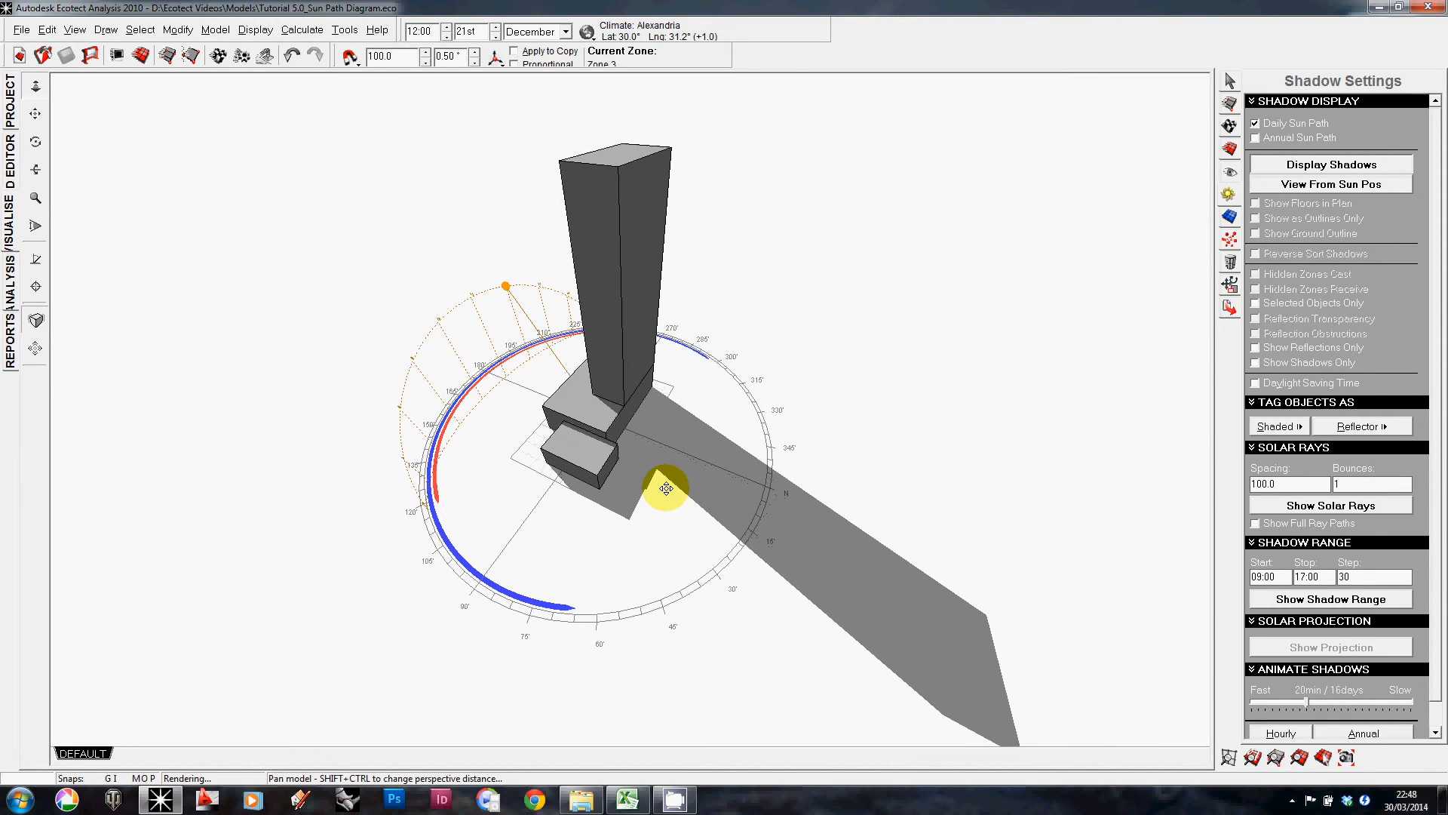
pyautogui.moveTo(663, 485)
pyautogui.mouseDown(button='right')
pyautogui.moveTo(776, 501)
pyautogui.moveTo(932, 492)
pyautogui.mouseUp(button='right')
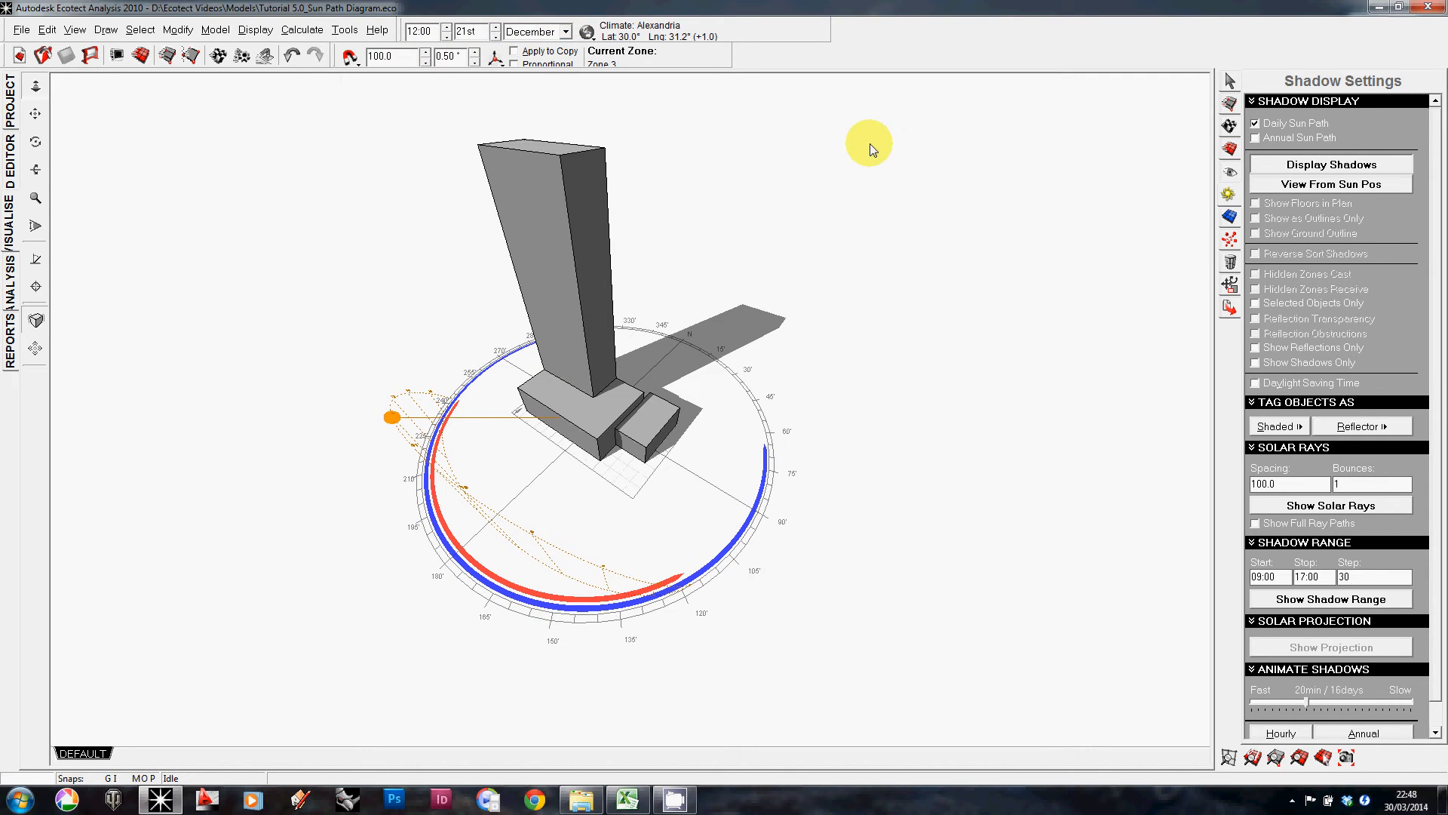
pyautogui.moveTo(789, 365); pyautogui.dragTo(818, 301, button='right')
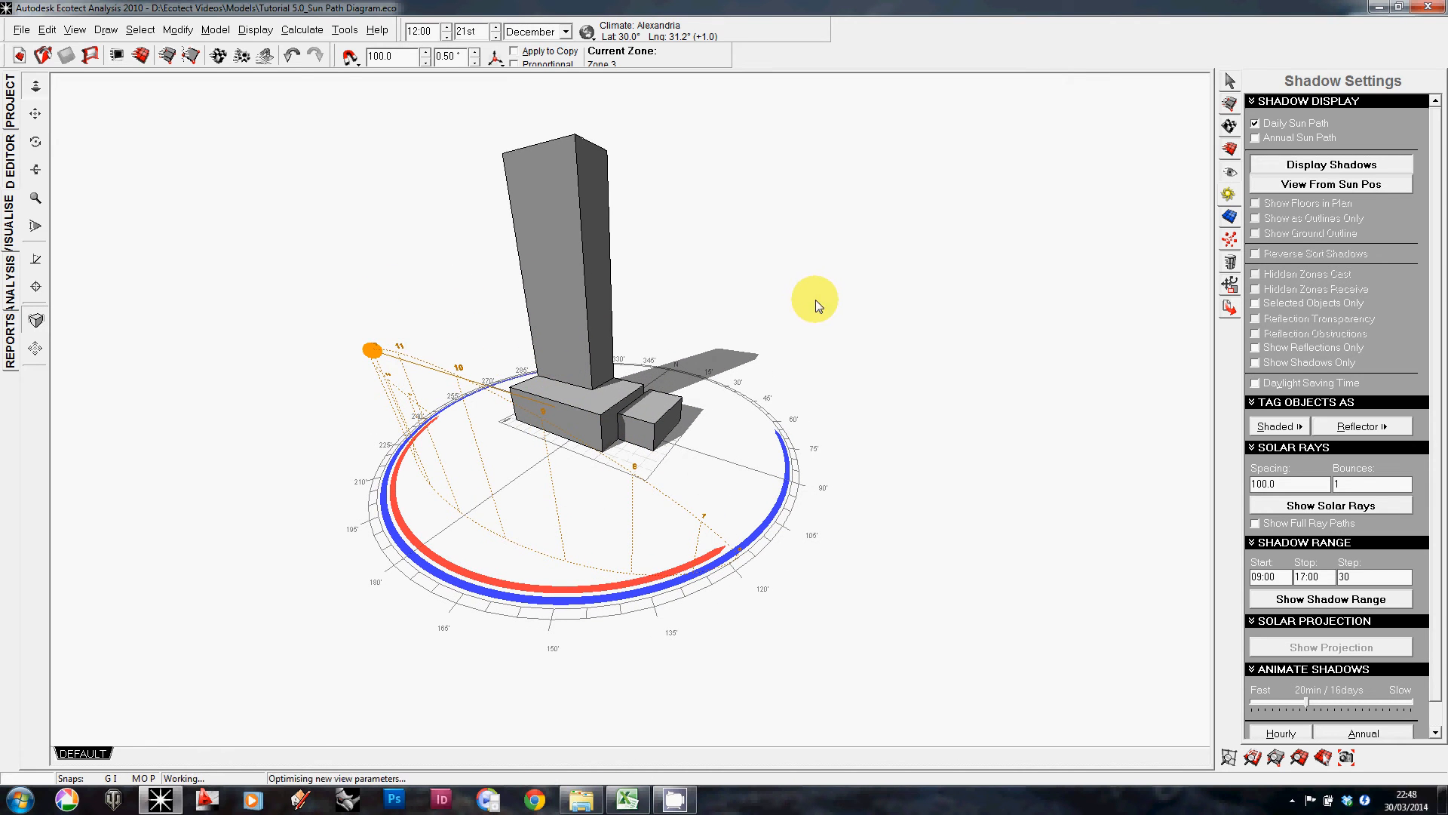
# Step: Turn on the annual sun path display and orbit and zoom around it
pyautogui.click(1332, 141)
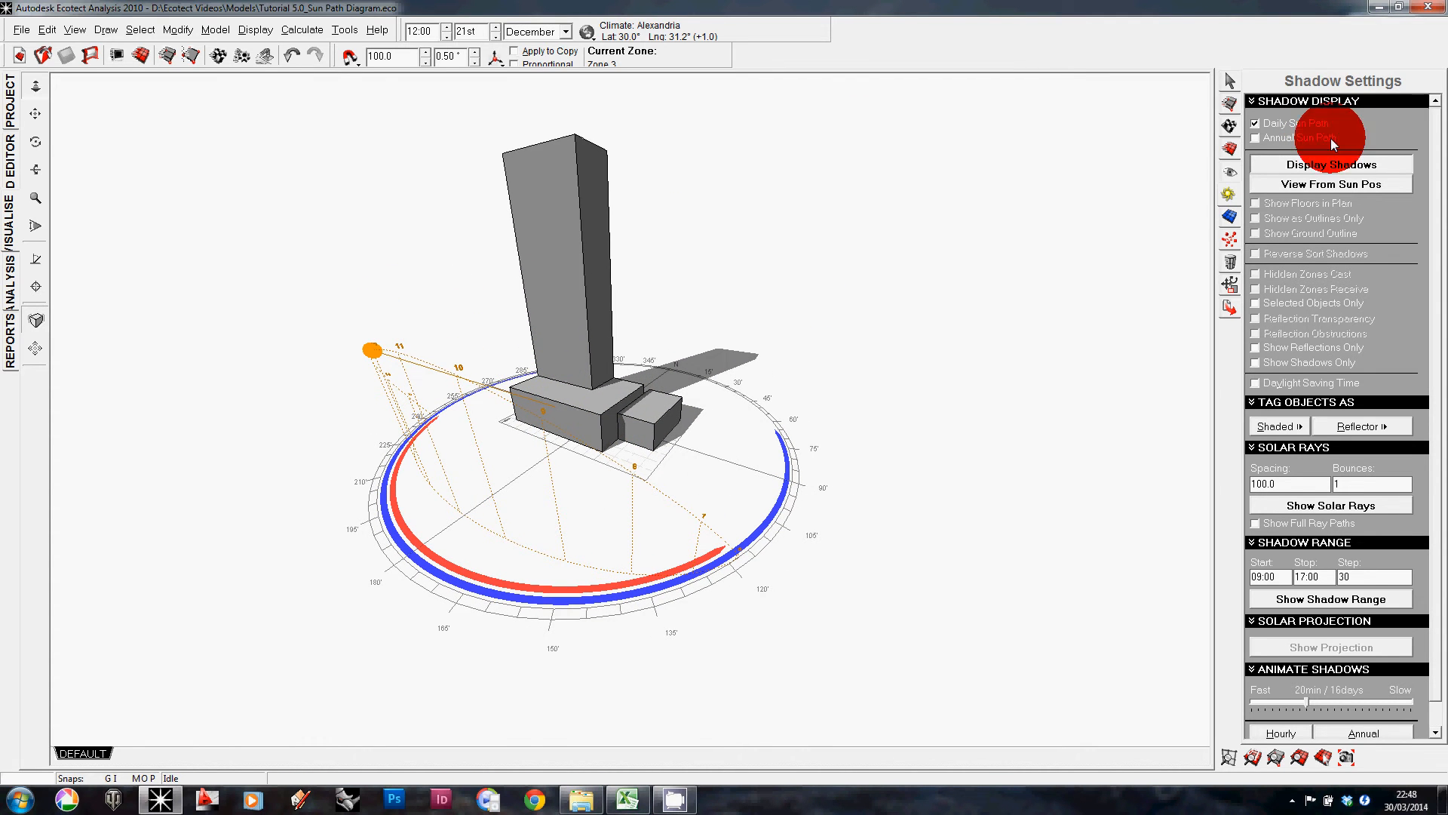
pyautogui.moveTo(1080, 318); pyautogui.dragTo(1046, 338, button='right')
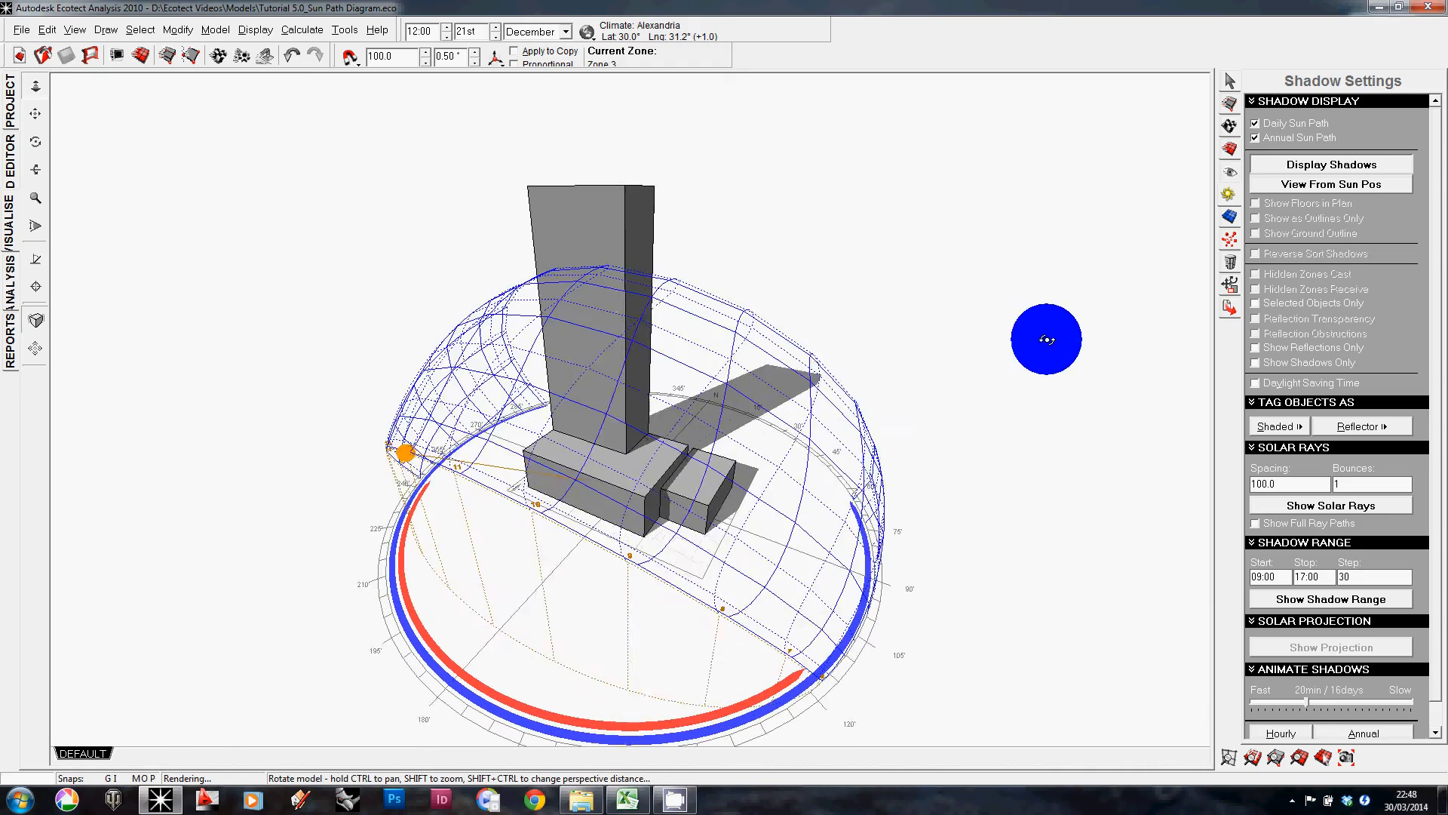
pyautogui.moveTo(813, 400); pyautogui.dragTo(757, 413, button='right')
pyautogui.moveTo(756, 413); pyautogui.dragTo(732, 362, button='middle')
pyautogui.scroll(-2, 747, 377)
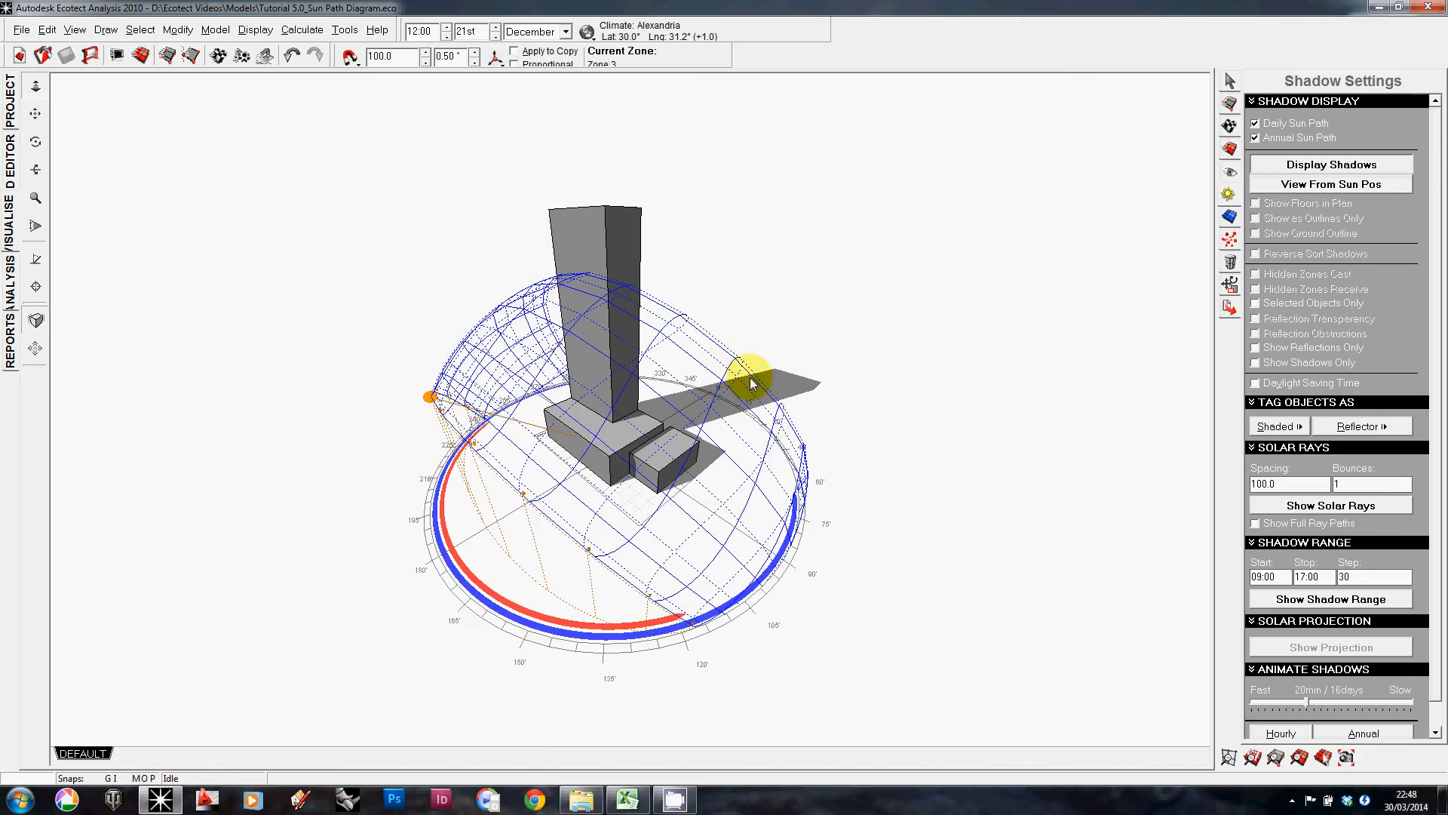
pyautogui.scroll(-2, 800, 487)
pyautogui.moveTo(765, 472); pyautogui.dragTo(663, 462, button='right')
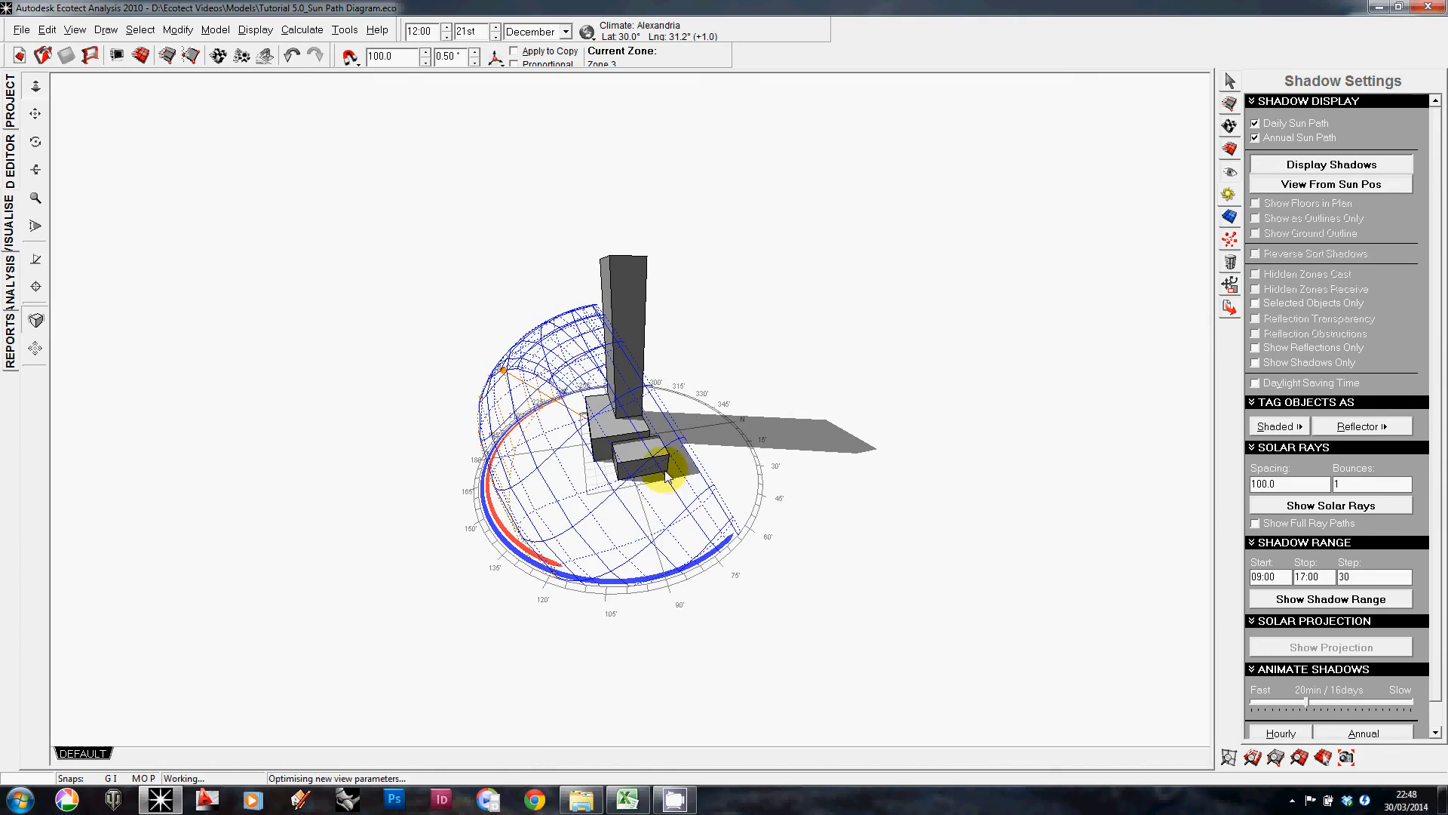
pyautogui.moveTo(485, 349); pyautogui.dragTo(813, 415, button='right')
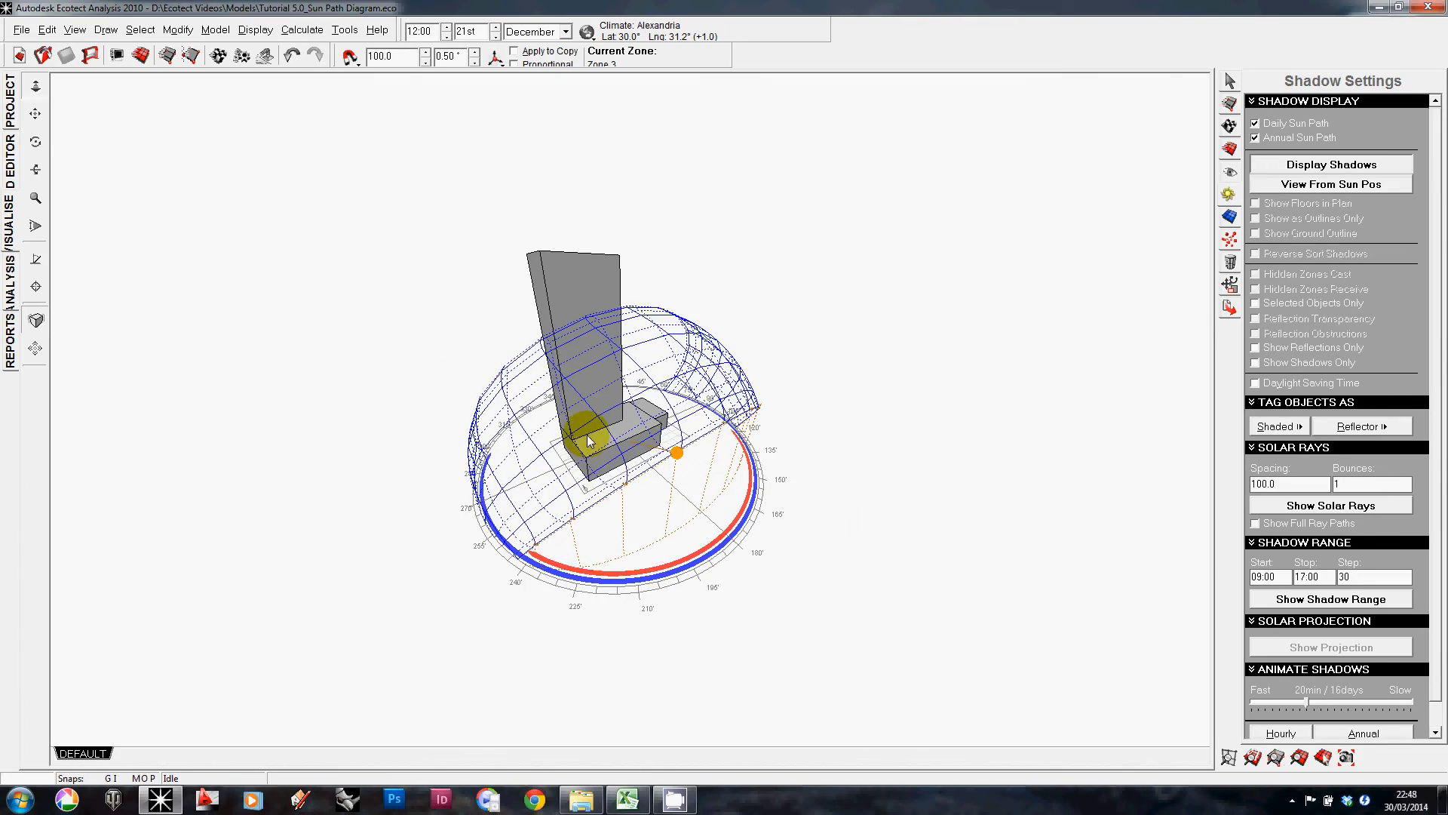
pyautogui.moveTo(588, 437); pyautogui.dragTo(655, 416, button='right')
pyautogui.moveTo(657, 473)
pyautogui.mouseDown(button='right')
pyautogui.moveTo(685, 452)
pyautogui.moveTo(653, 511)
pyautogui.moveTo(633, 475)
pyautogui.moveTo(550, 530)
pyautogui.mouseUp(button='right')
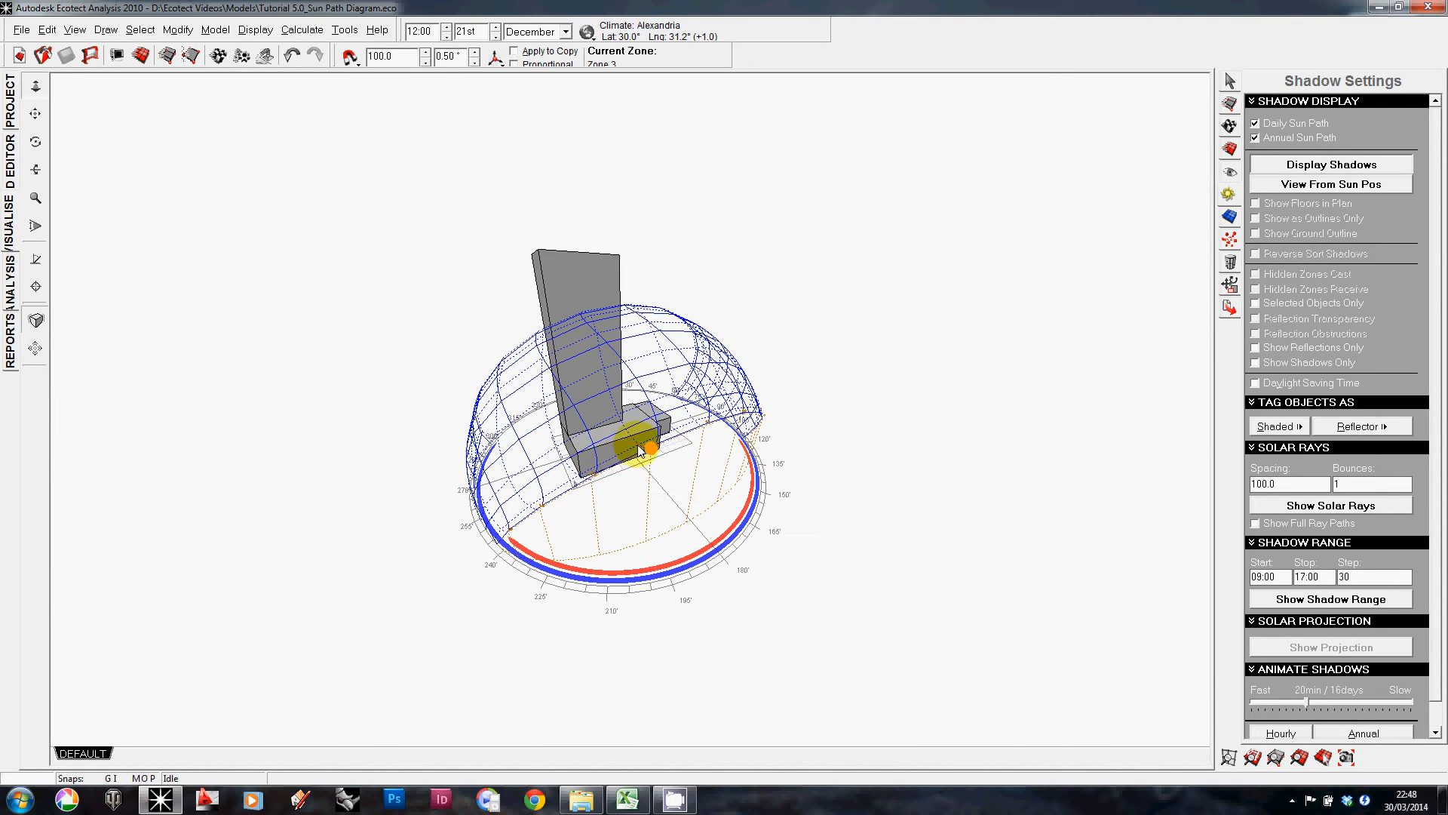
pyautogui.moveTo(761, 421); pyautogui.dragTo(679, 520, button='right')
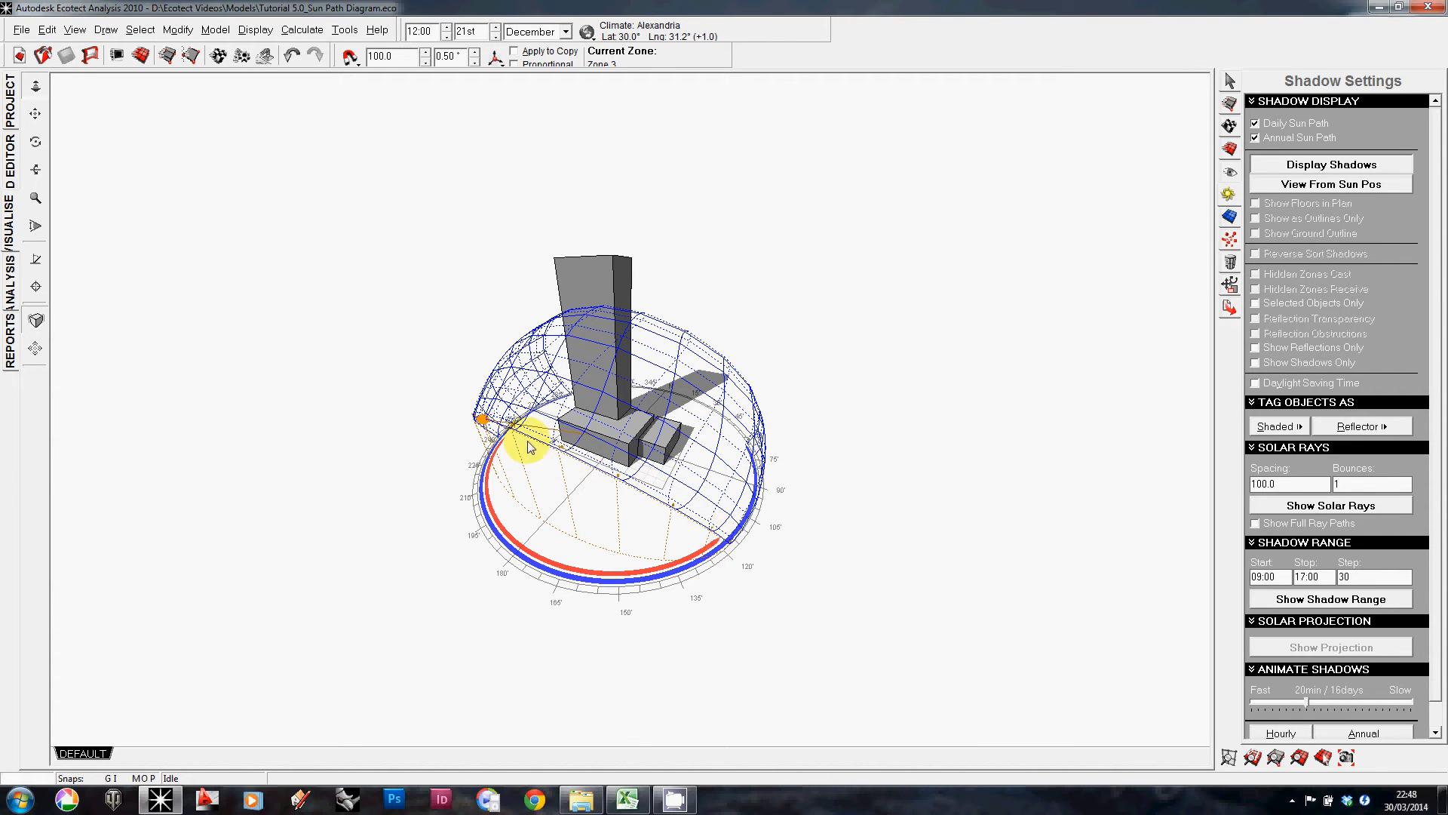
pyautogui.moveTo(518, 437)
pyautogui.mouseDown(button='right')
pyautogui.moveTo(530, 404)
pyautogui.moveTo(659, 388)
pyautogui.moveTo(582, 478)
pyautogui.moveTo(640, 460)
pyautogui.mouseUp(button='right')
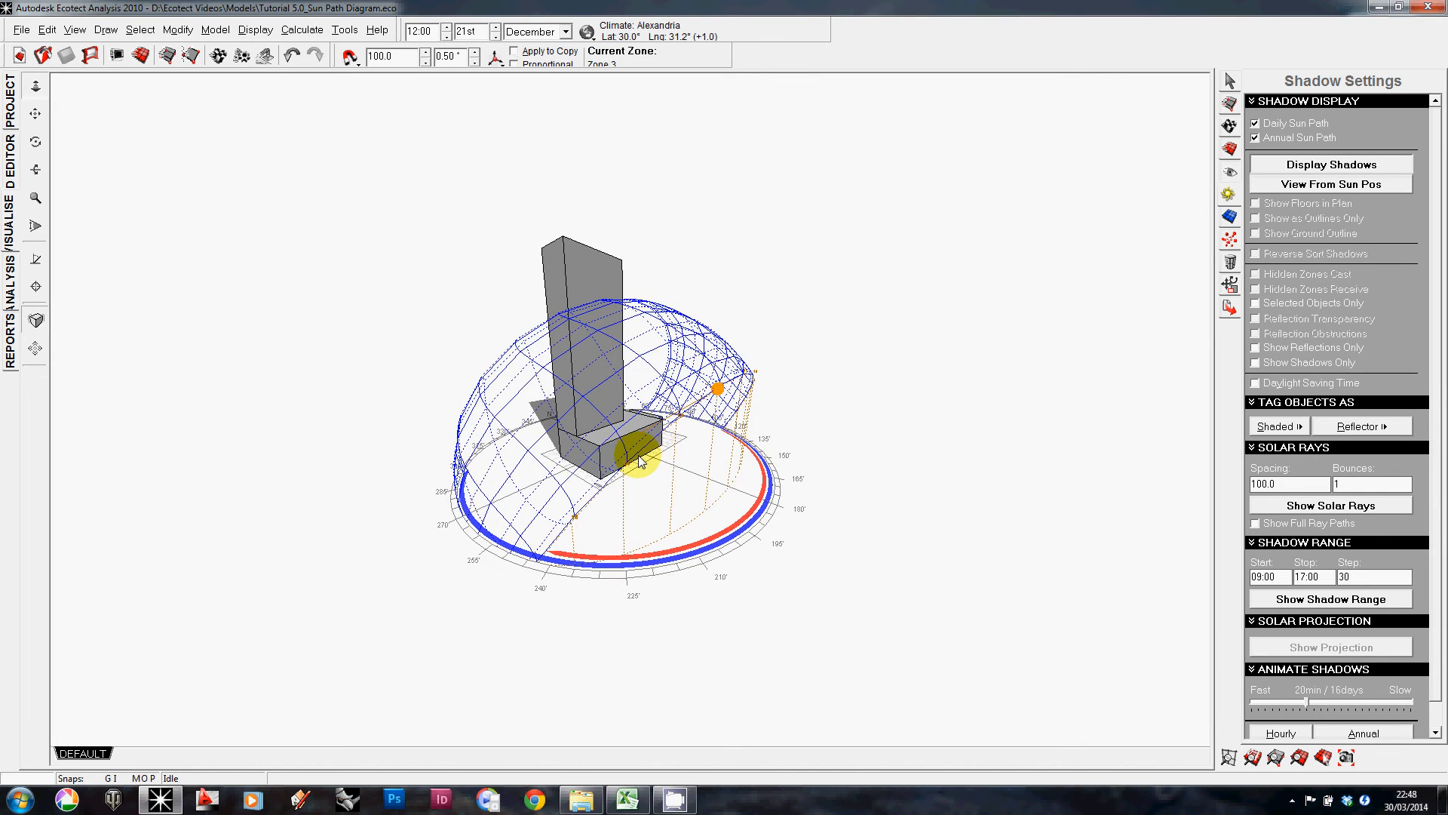
pyautogui.scroll(2, 640, 460)
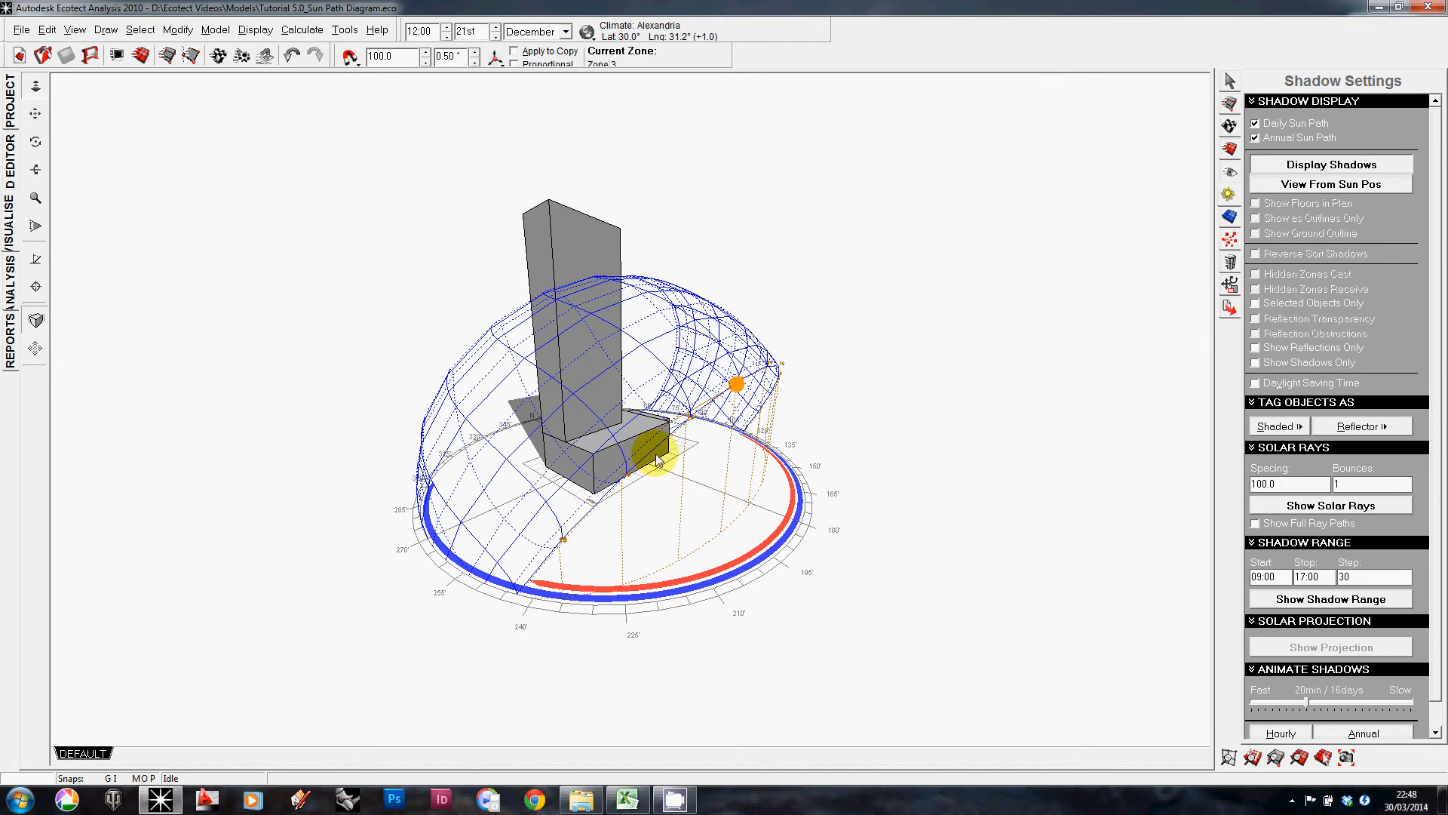
pyautogui.moveTo(448, 464)
pyautogui.mouseDown(button='right')
pyautogui.moveTo(613, 486)
pyautogui.moveTo(636, 398)
pyautogui.mouseUp(button='right')
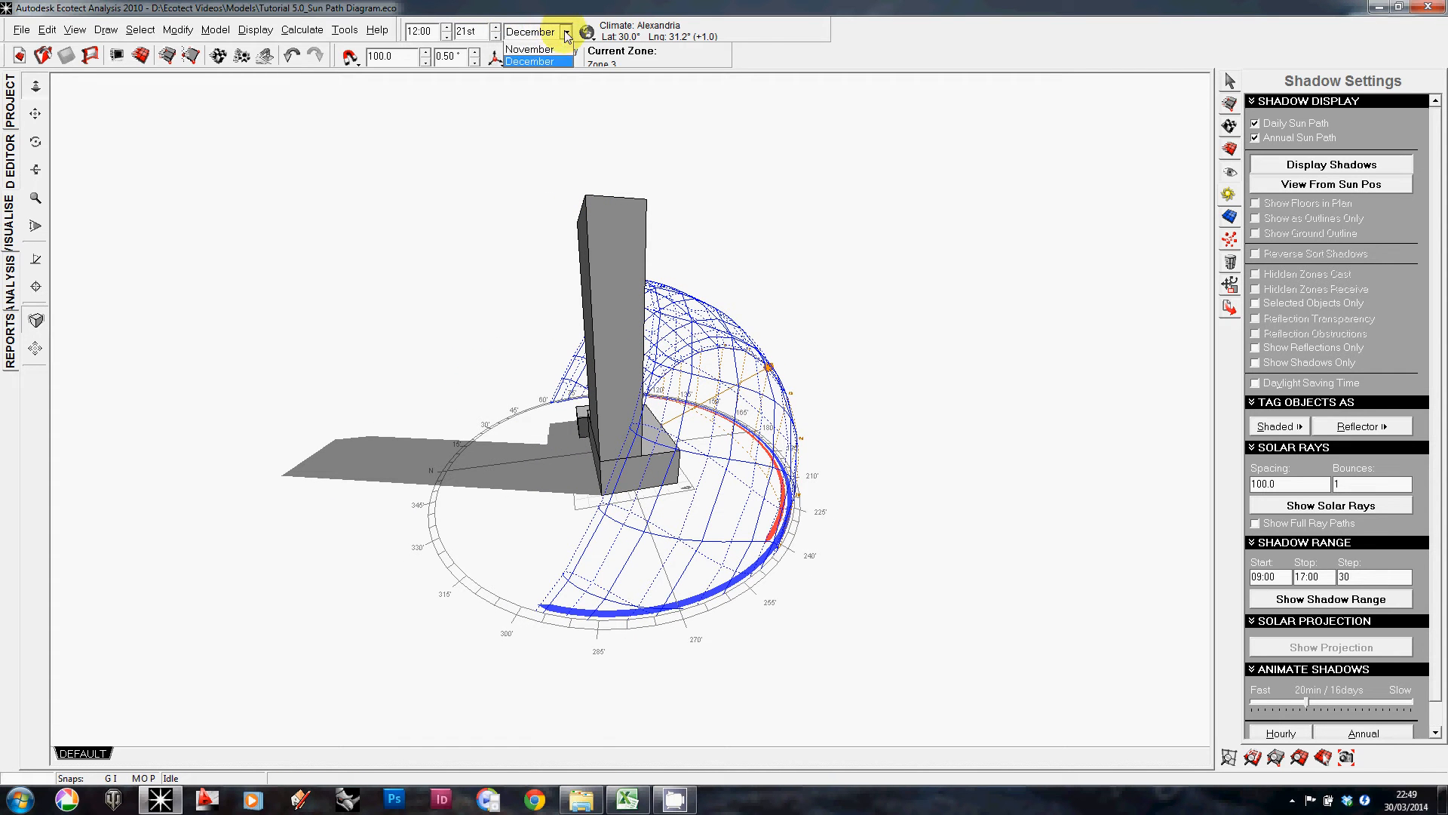
# Step: Switch the analysis month to June
pyautogui.click(528, 108)
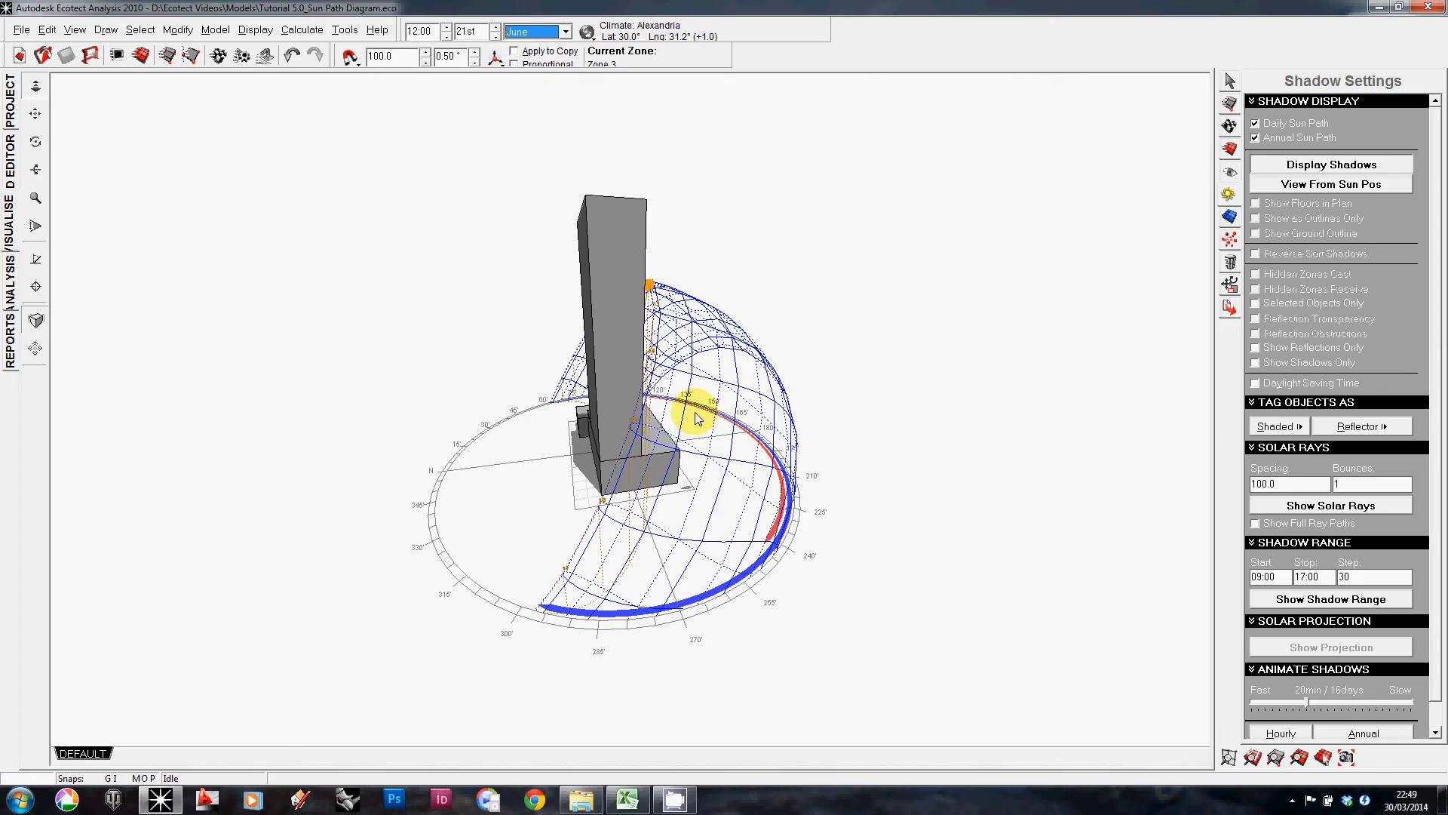
pyautogui.moveTo(696, 419)
pyautogui.mouseDown(button='right')
pyautogui.moveTo(692, 365)
pyautogui.moveTo(834, 385)
pyautogui.moveTo(614, 405)
pyautogui.moveTo(749, 427)
pyautogui.moveTo(550, 367)
pyautogui.moveTo(518, 397)
pyautogui.moveTo(776, 423)
pyautogui.moveTo(682, 395)
pyautogui.moveTo(686, 382)
pyautogui.moveTo(777, 394)
pyautogui.moveTo(669, 449)
pyautogui.moveTo(815, 473)
pyautogui.moveTo(617, 415)
pyautogui.moveTo(720, 453)
pyautogui.moveTo(679, 410)
pyautogui.mouseUp(button='right')
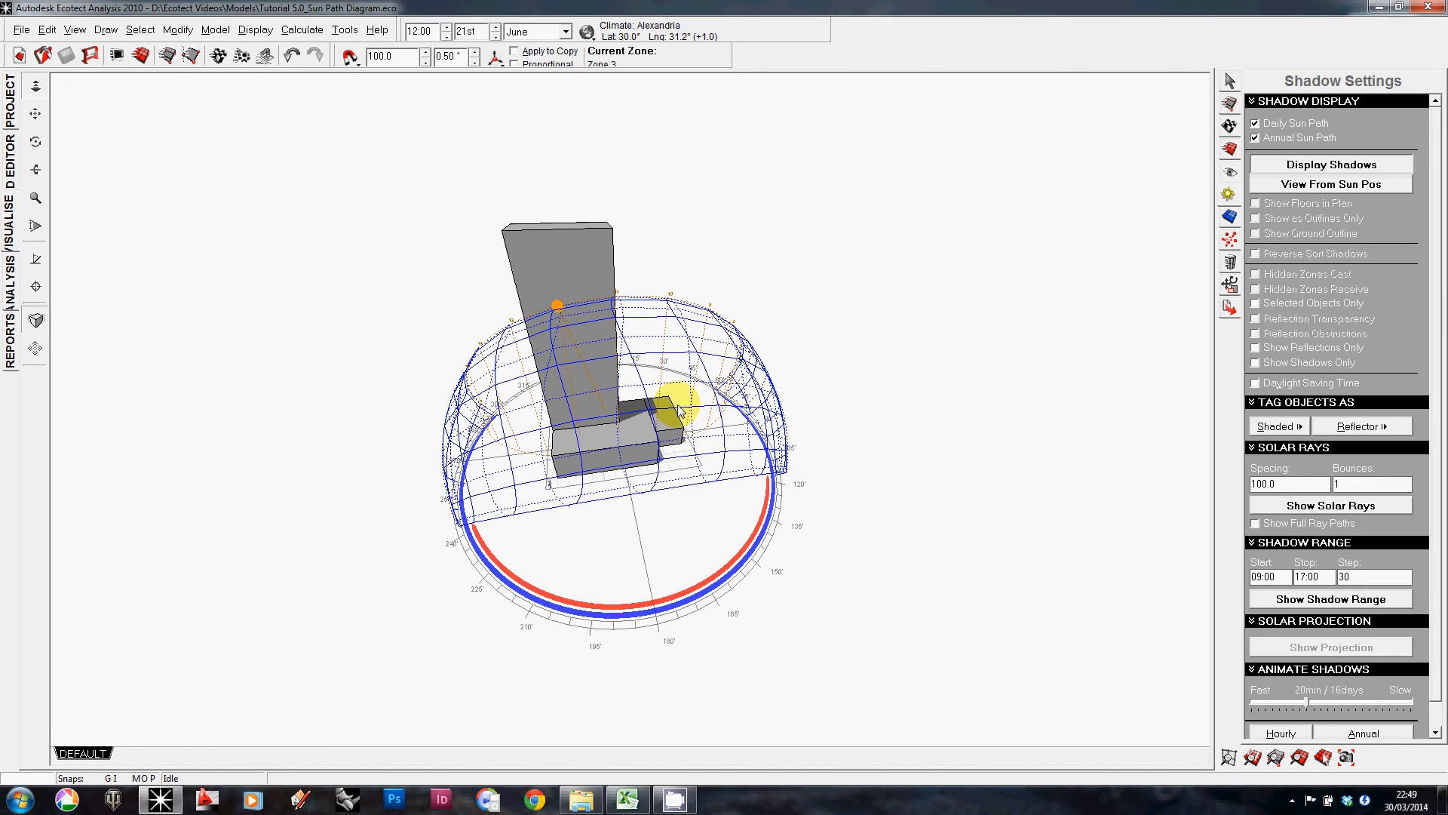
# Step: View the June and annual sun paths from above in plan, then orbit back to a 3D view
pyautogui.press('F5')
pyautogui.scroll(-7, 674, 418)
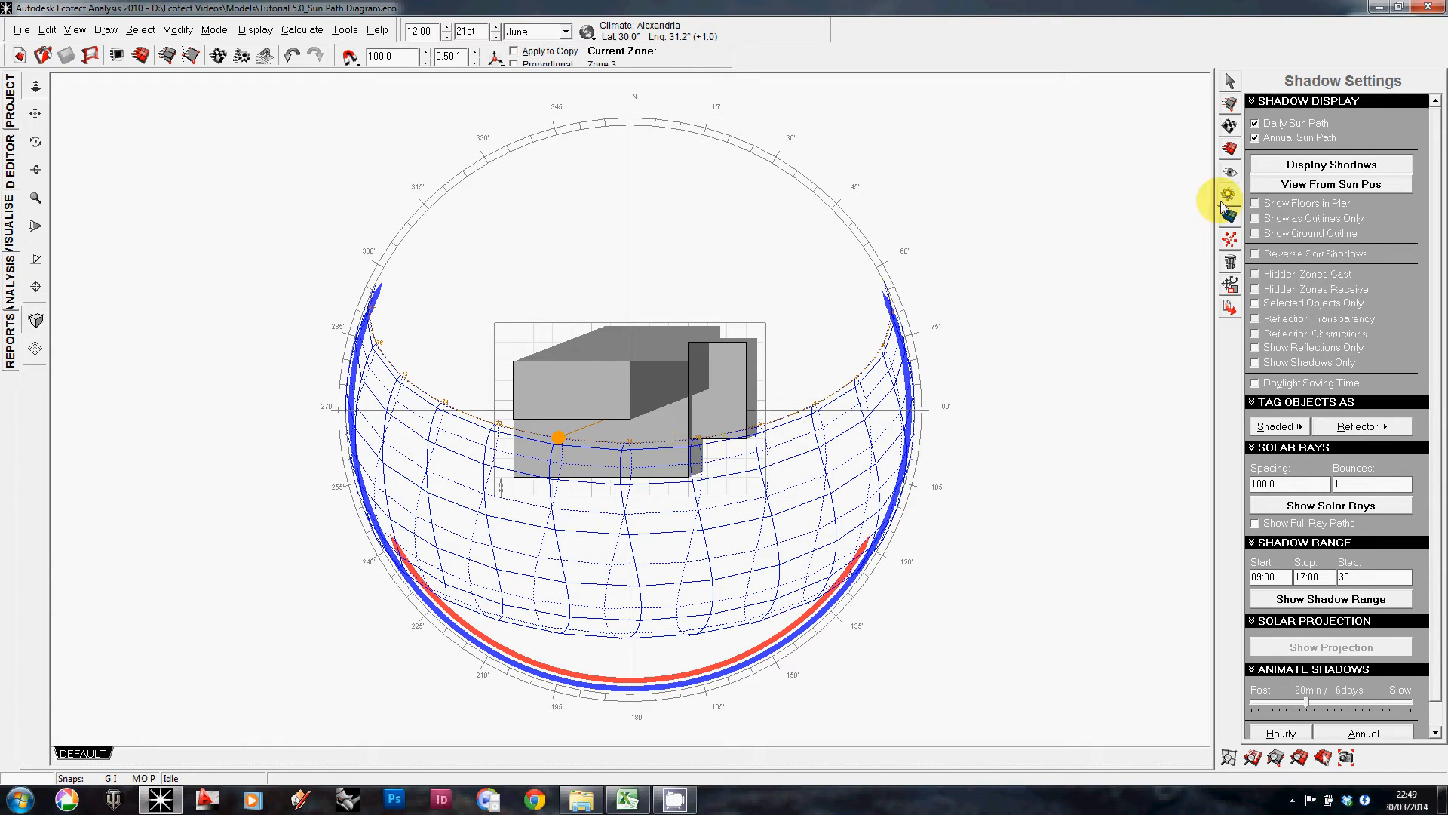
pyautogui.click(1275, 183)
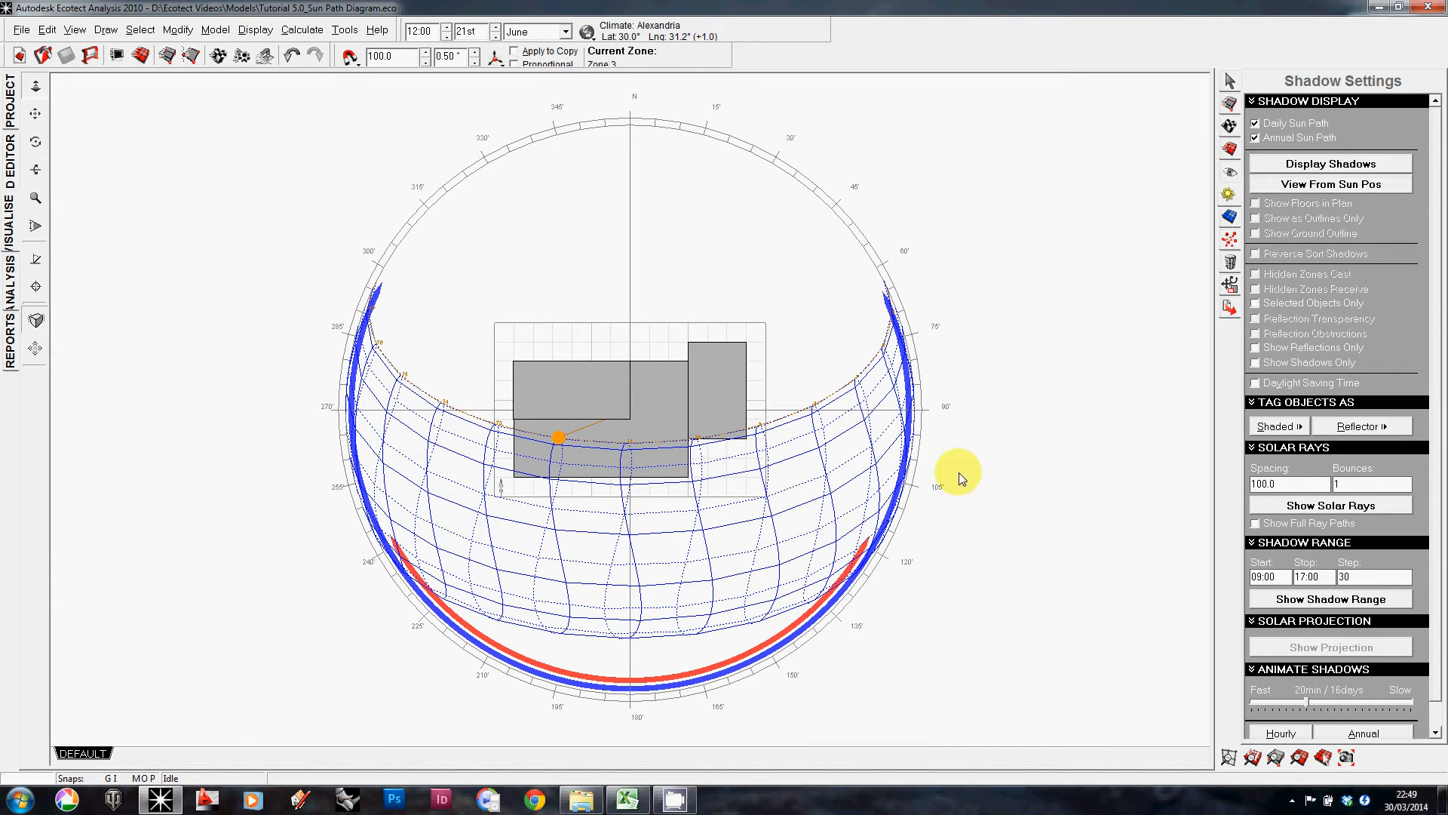
pyautogui.moveTo(970, 386); pyautogui.dragTo(820, 440, button='right')
pyautogui.moveTo(664, 464); pyautogui.dragTo(614, 455, button='right')
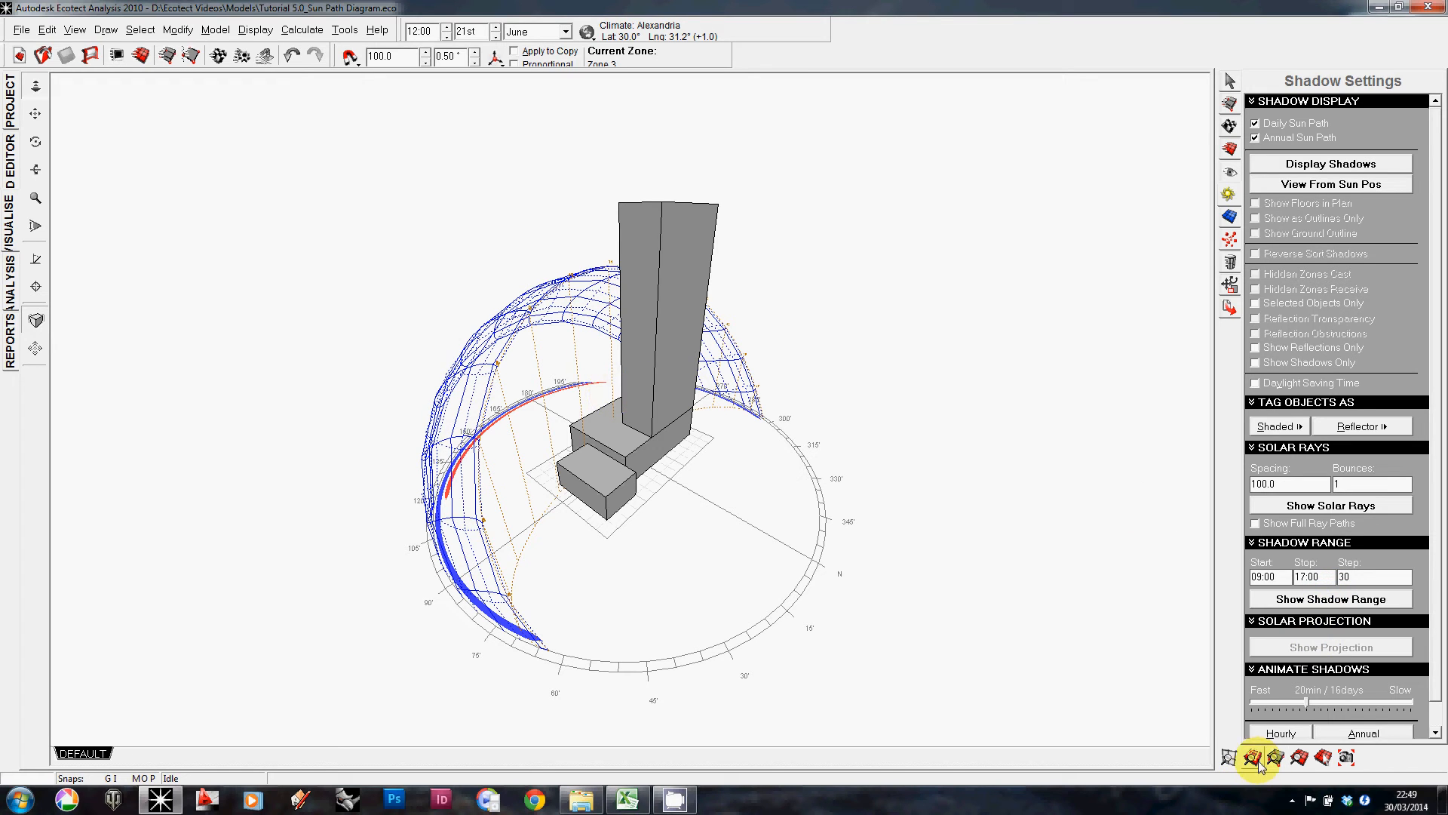
# Step: Open the save-view-to-file dialog, choose the Windows Bitmap format and browse to the Ecotect Videos > Models folder on drive D
pyautogui.click(1348, 759)
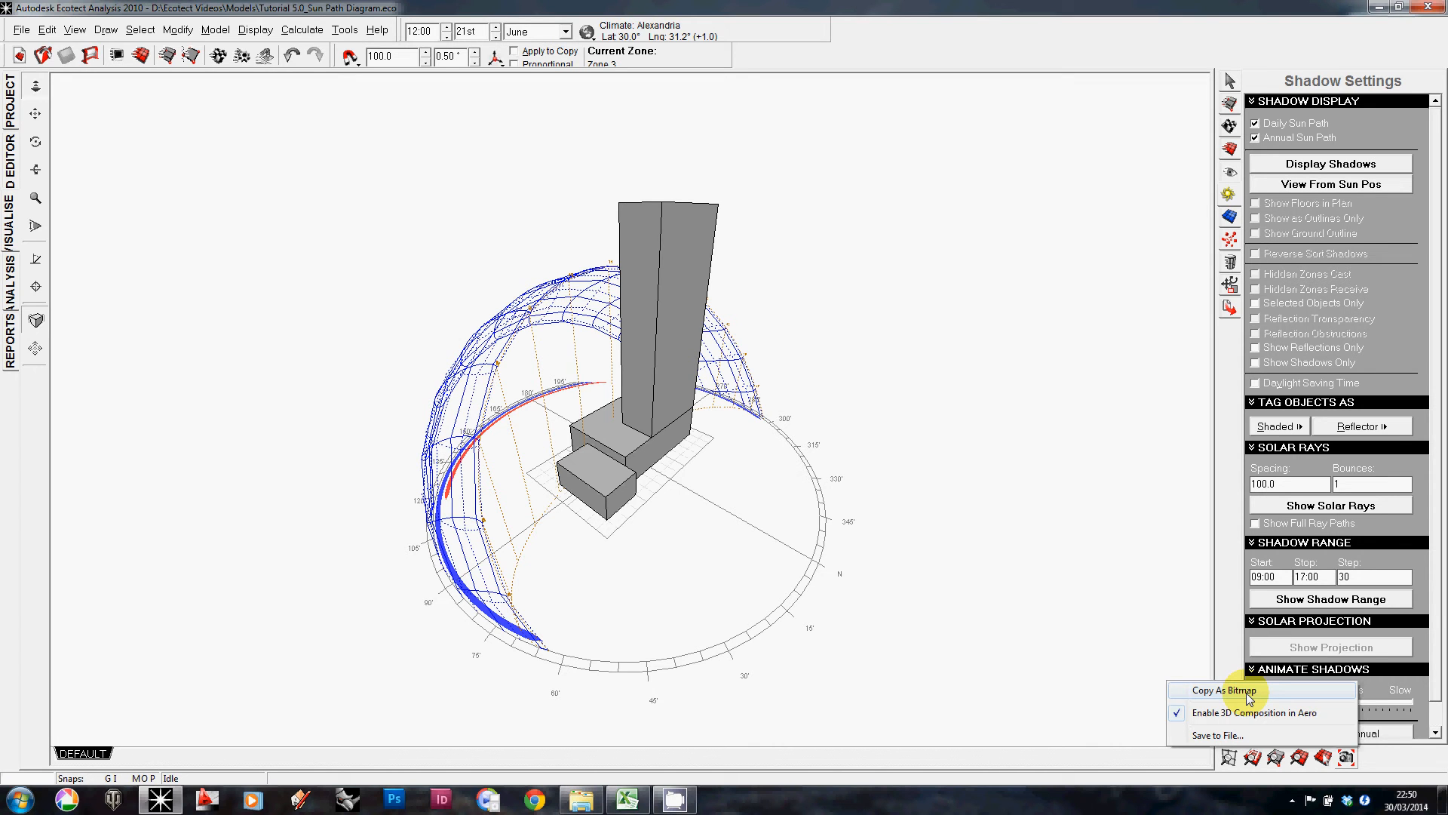
pyautogui.click(1216, 733)
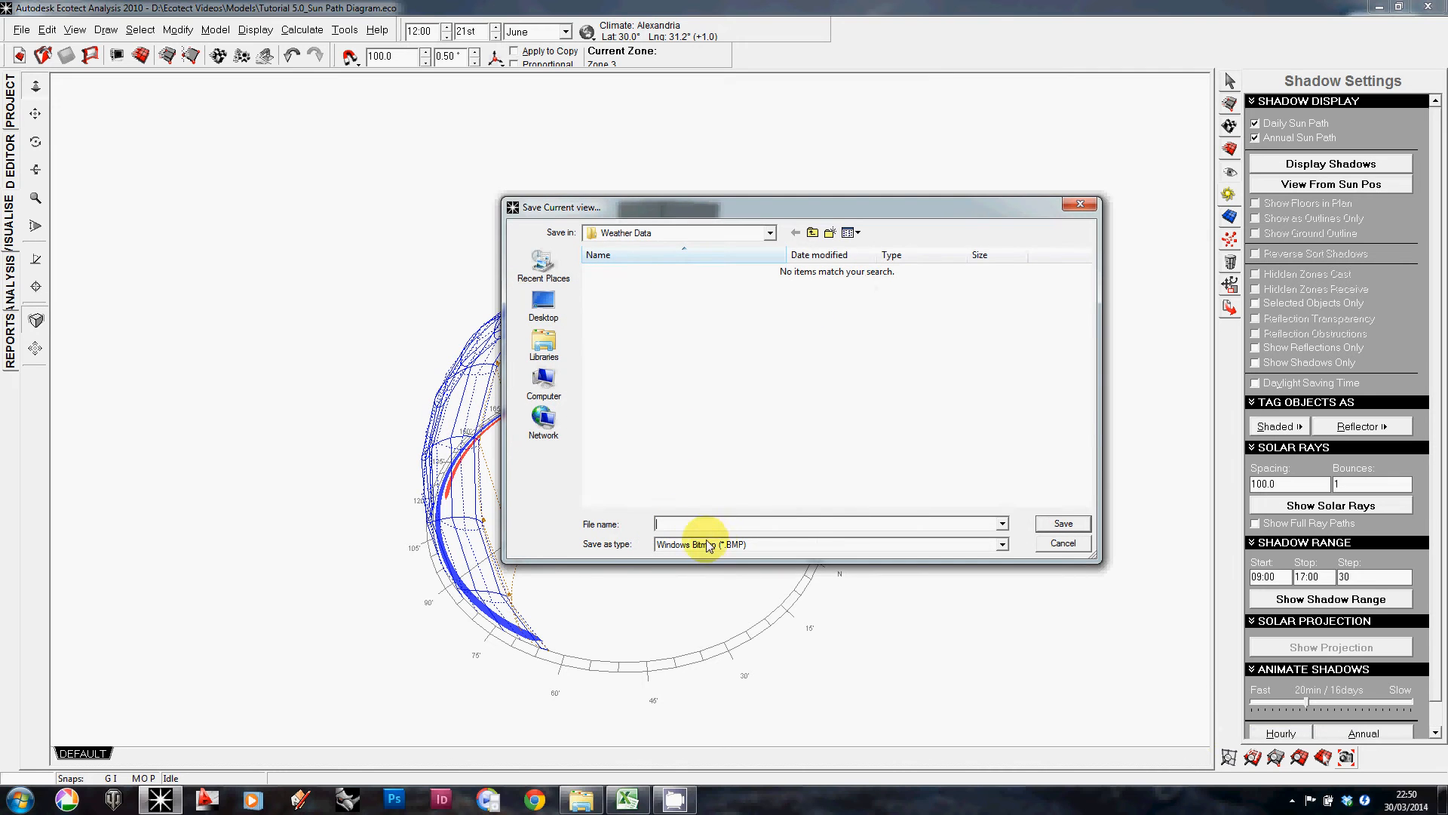
pyautogui.click(732, 544)
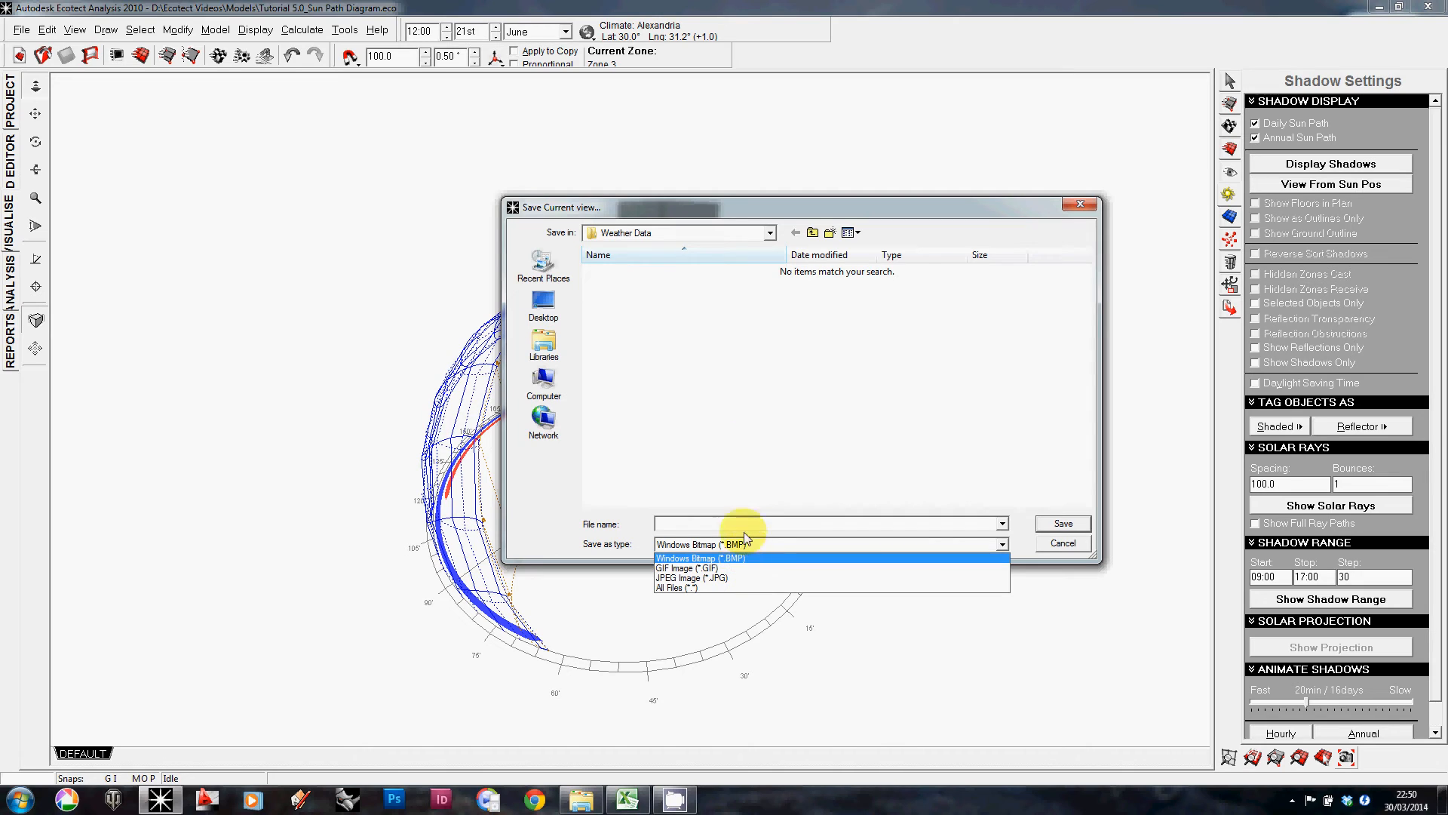
pyautogui.click(731, 550)
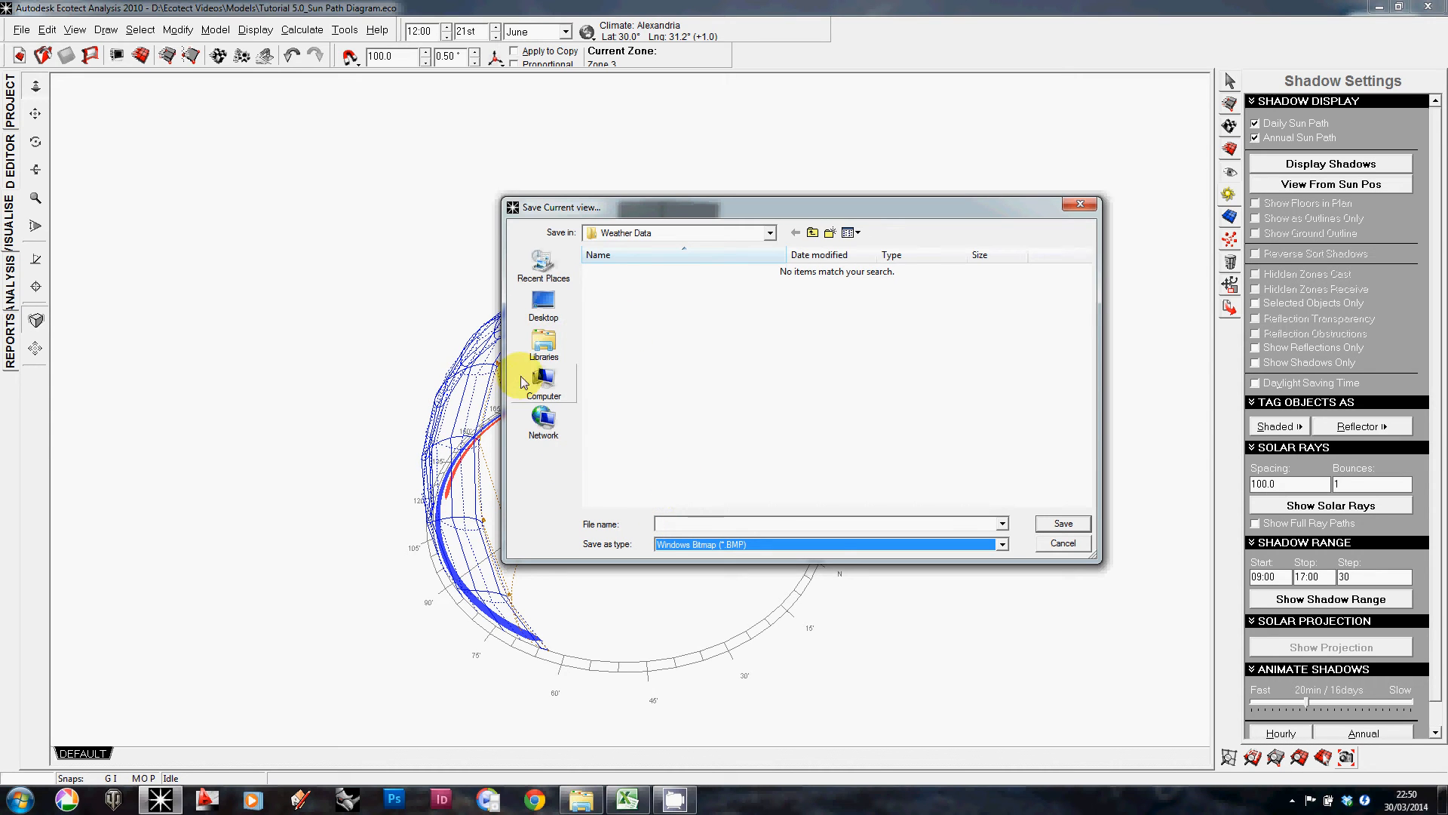
pyautogui.click(543, 303)
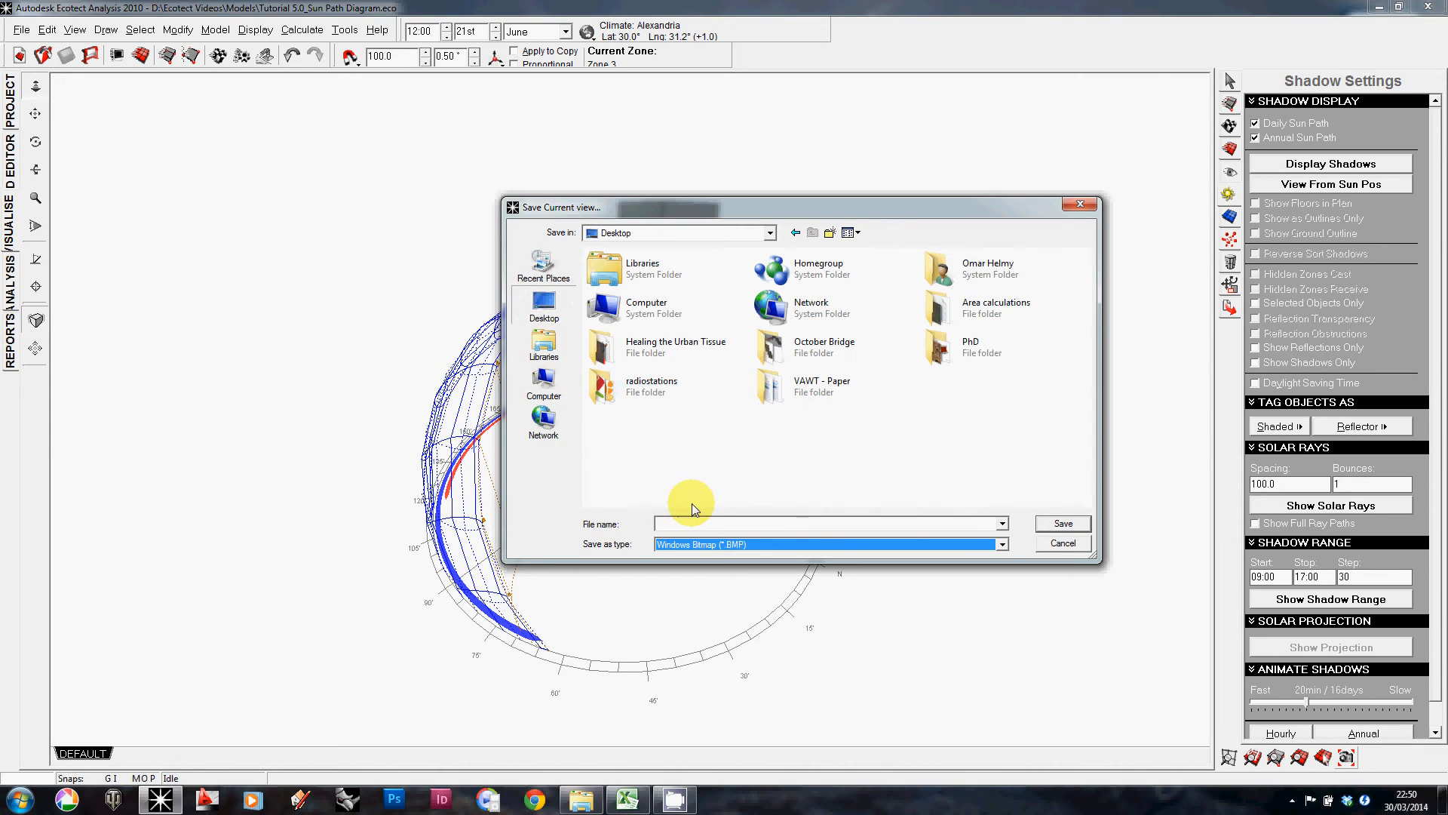
pyautogui.click(544, 381)
pyautogui.doubleClick(832, 293)
pyautogui.scroll(-4, 754, 339)
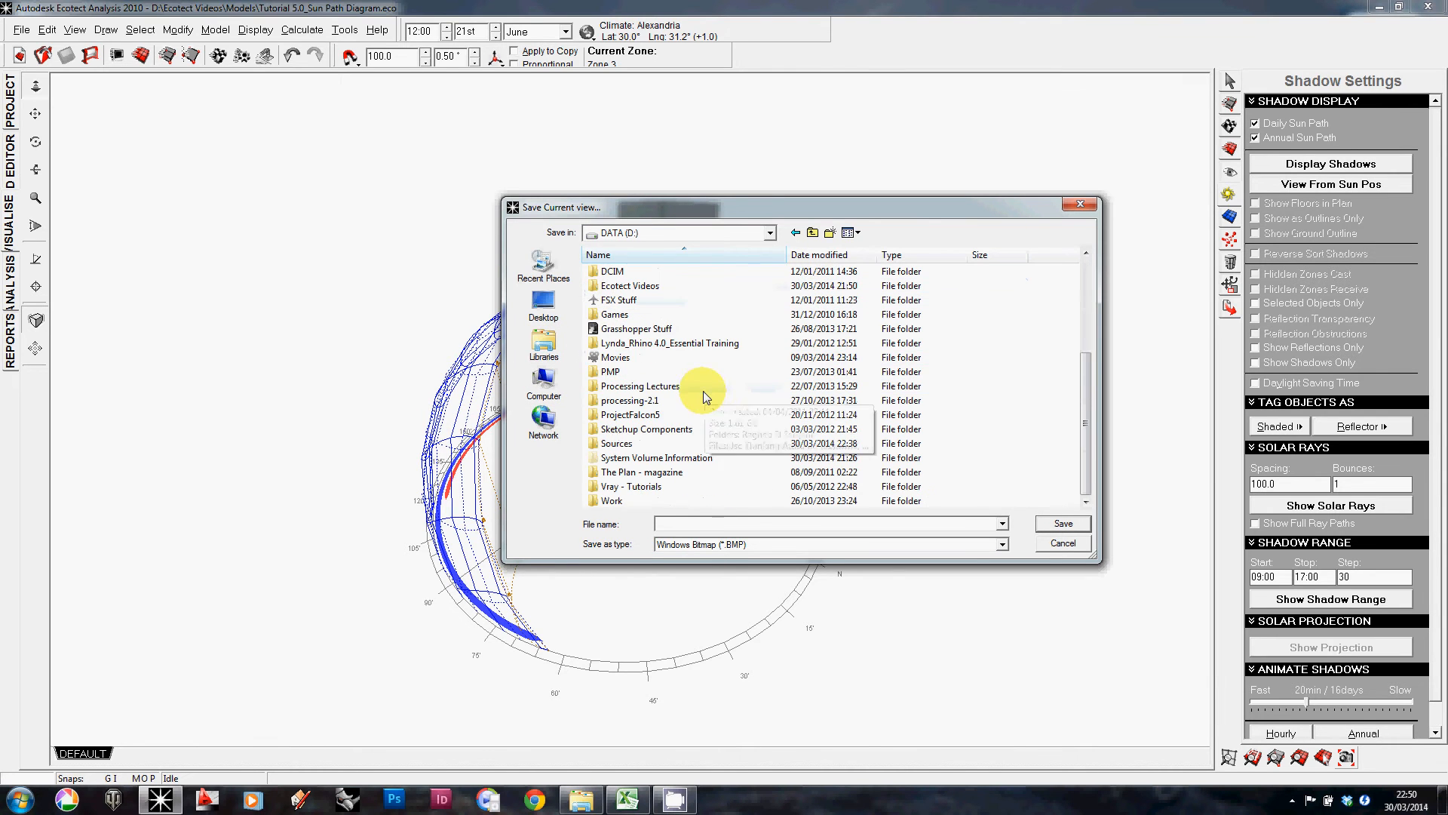
pyautogui.scroll(1, 617, 329)
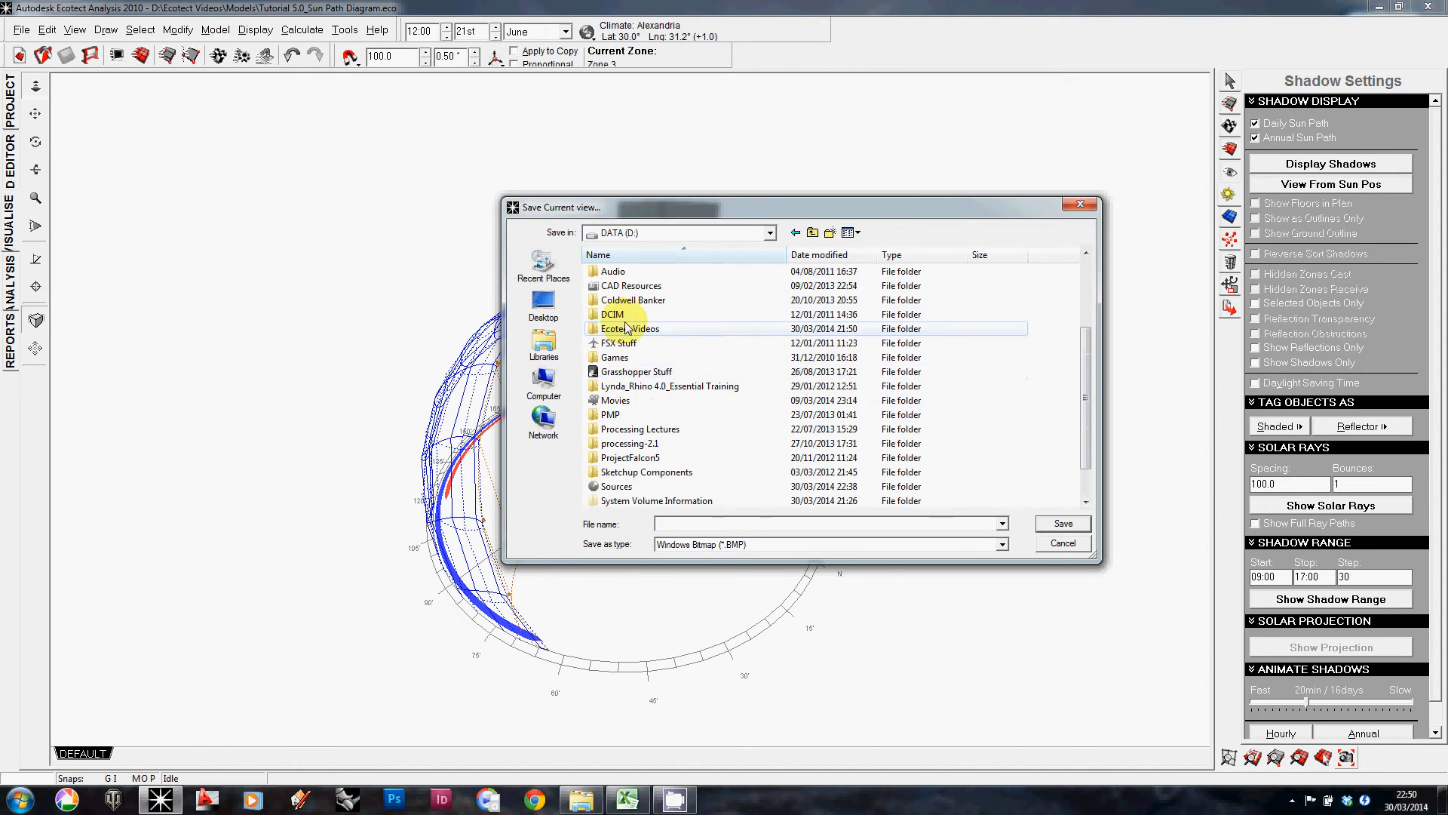
pyautogui.doubleClick(623, 329)
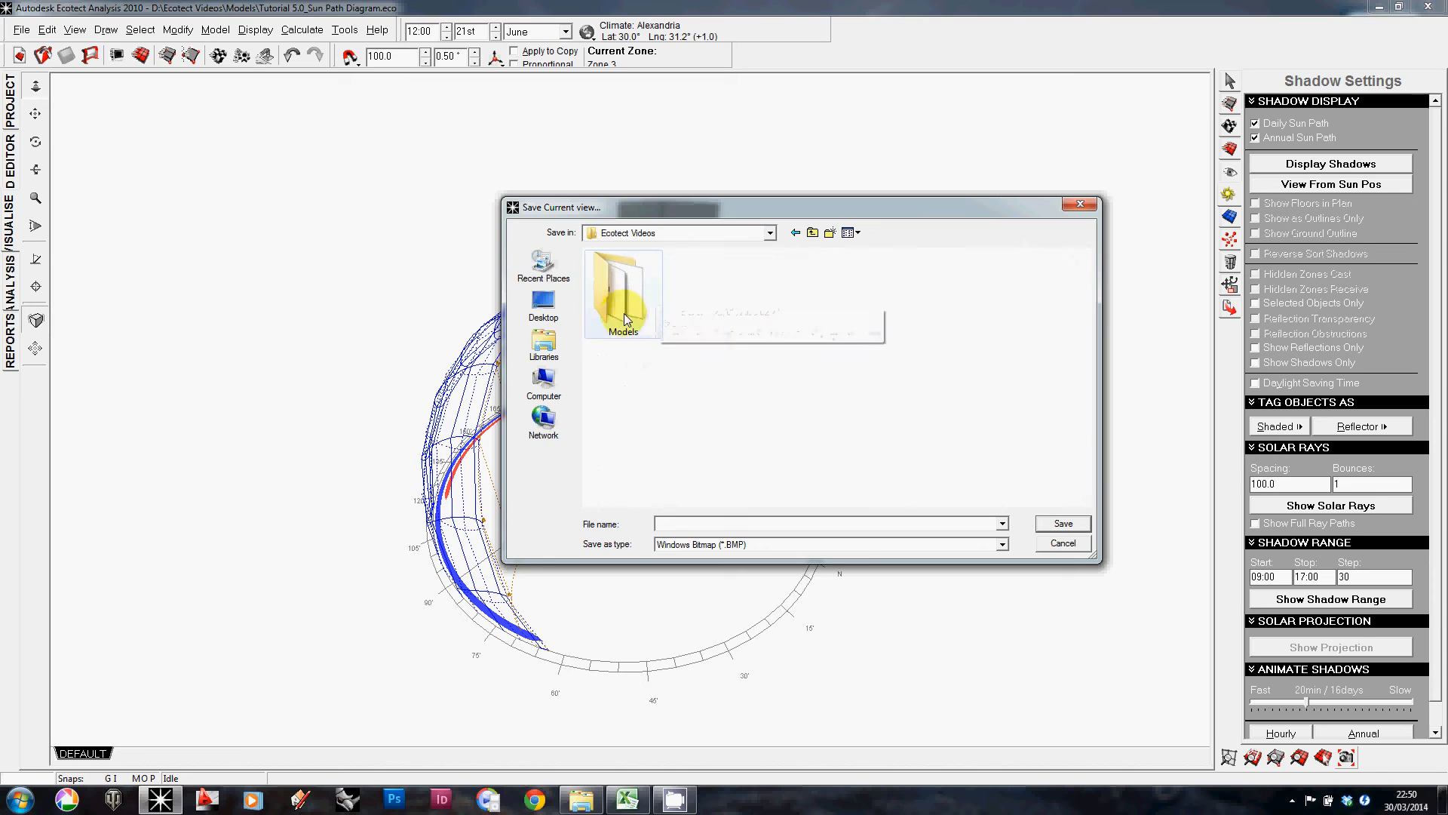
pyautogui.doubleClick(625, 314)
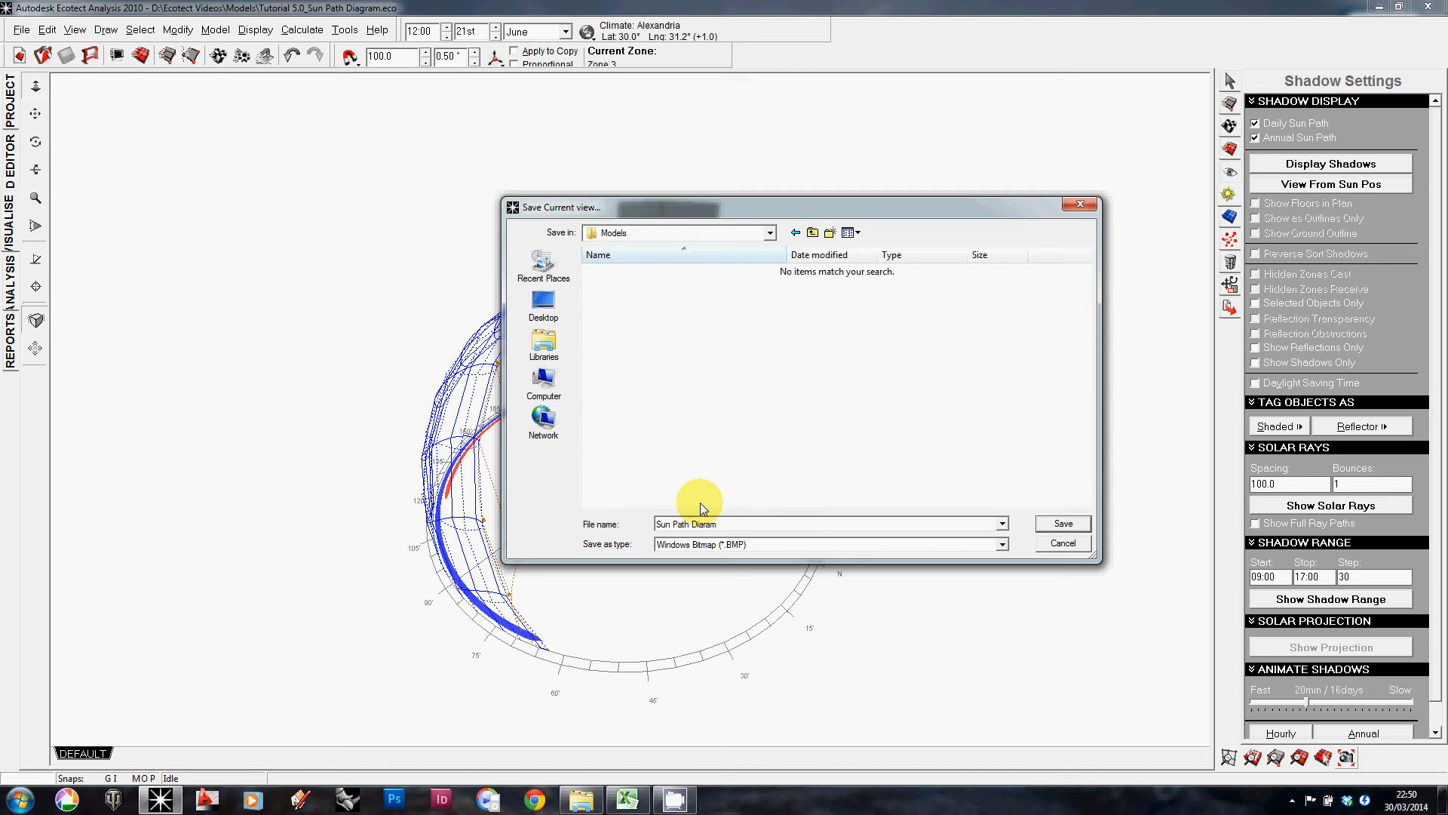
# Step: Save the current view as the bitmap 'Sun Path Diagram' at the same size as the drawing canvas
pyautogui.press('Left')
pyautogui.press('Left')
pyautogui.press('Left')
pyautogui.click(1076, 520)
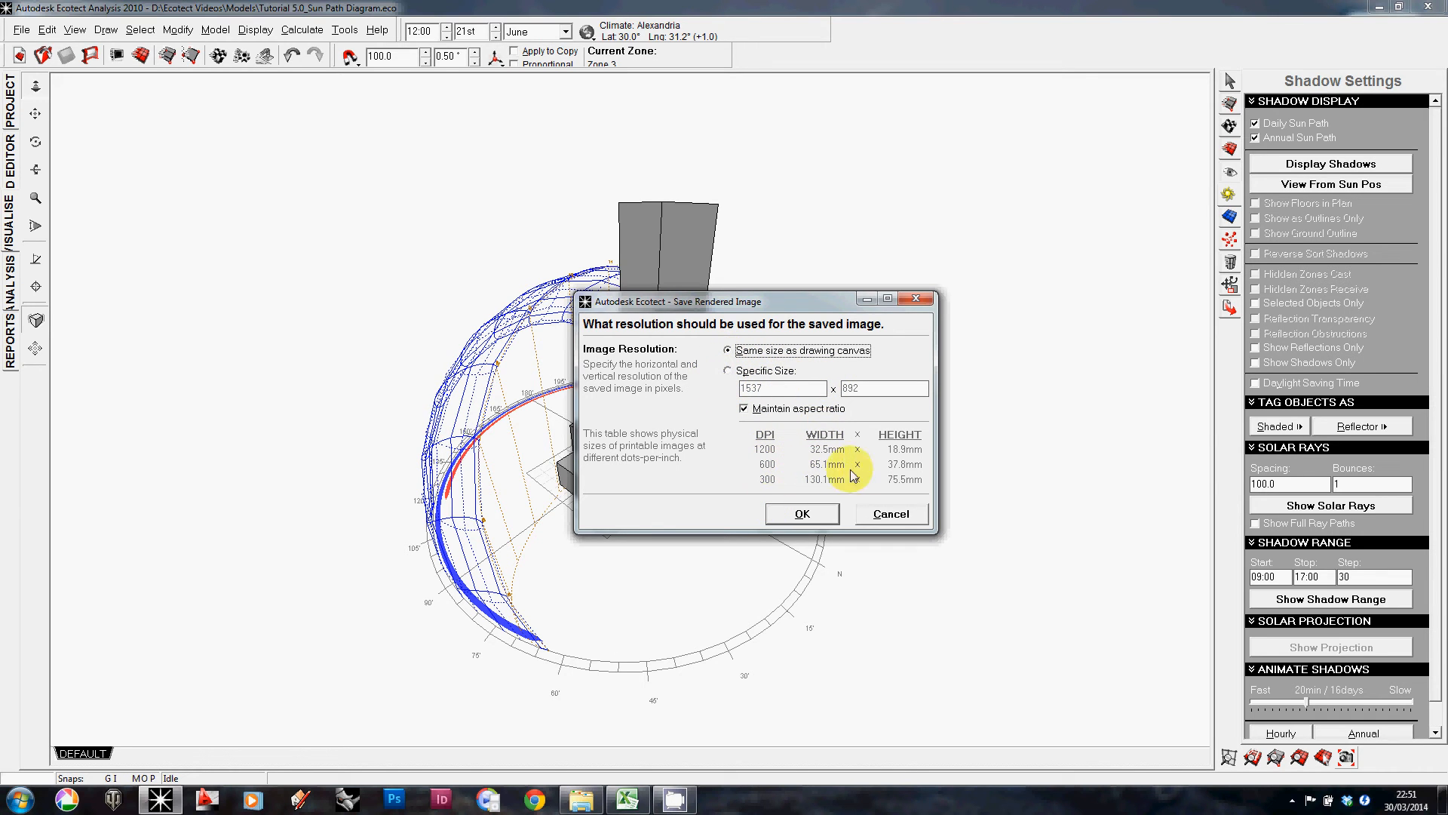
pyautogui.click(801, 514)
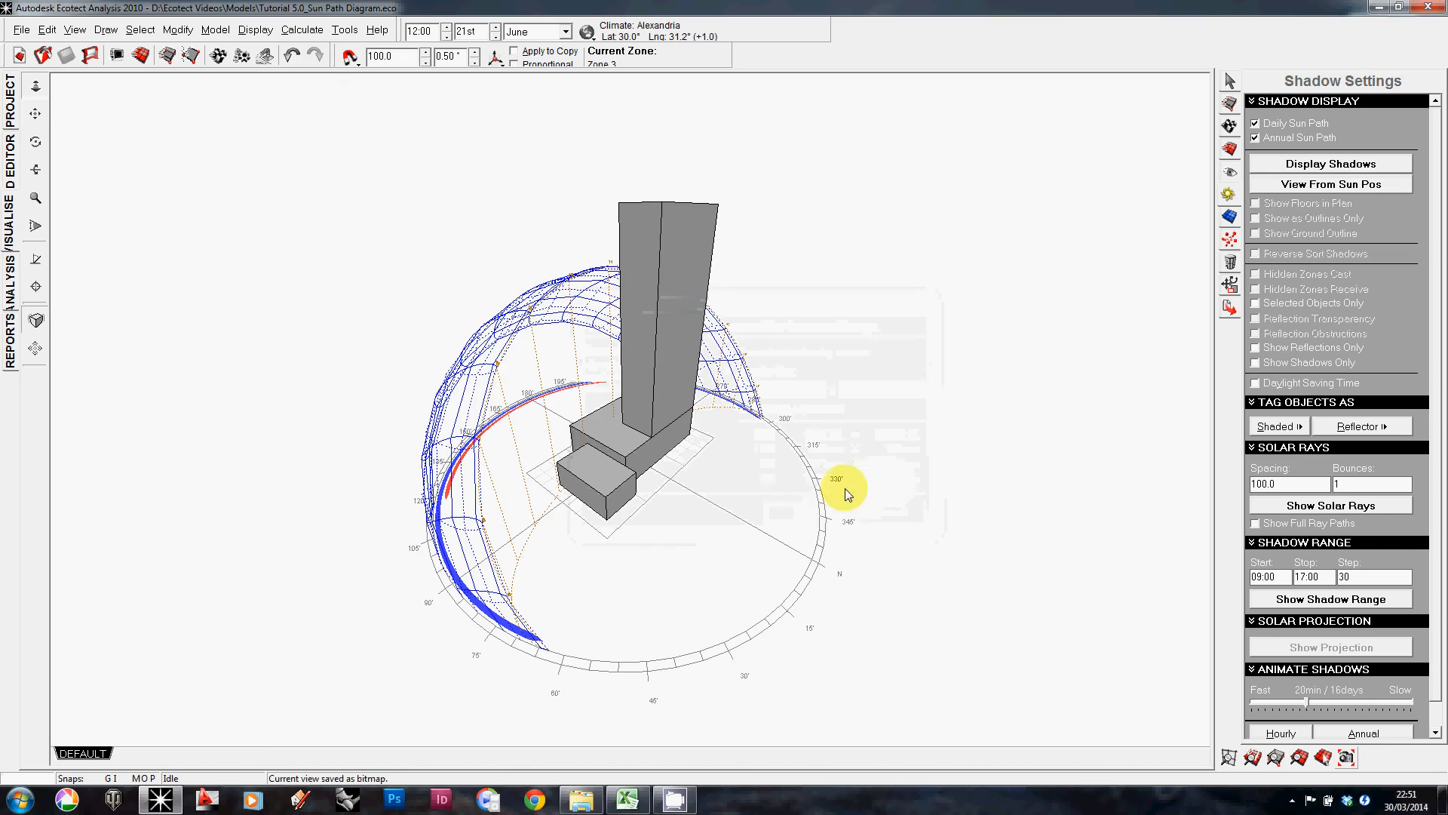
# Step: Turn off the annual sun path display, leaving only the daily sun path shown
pyautogui.moveTo(844, 487); pyautogui.dragTo(783, 445, button='right')
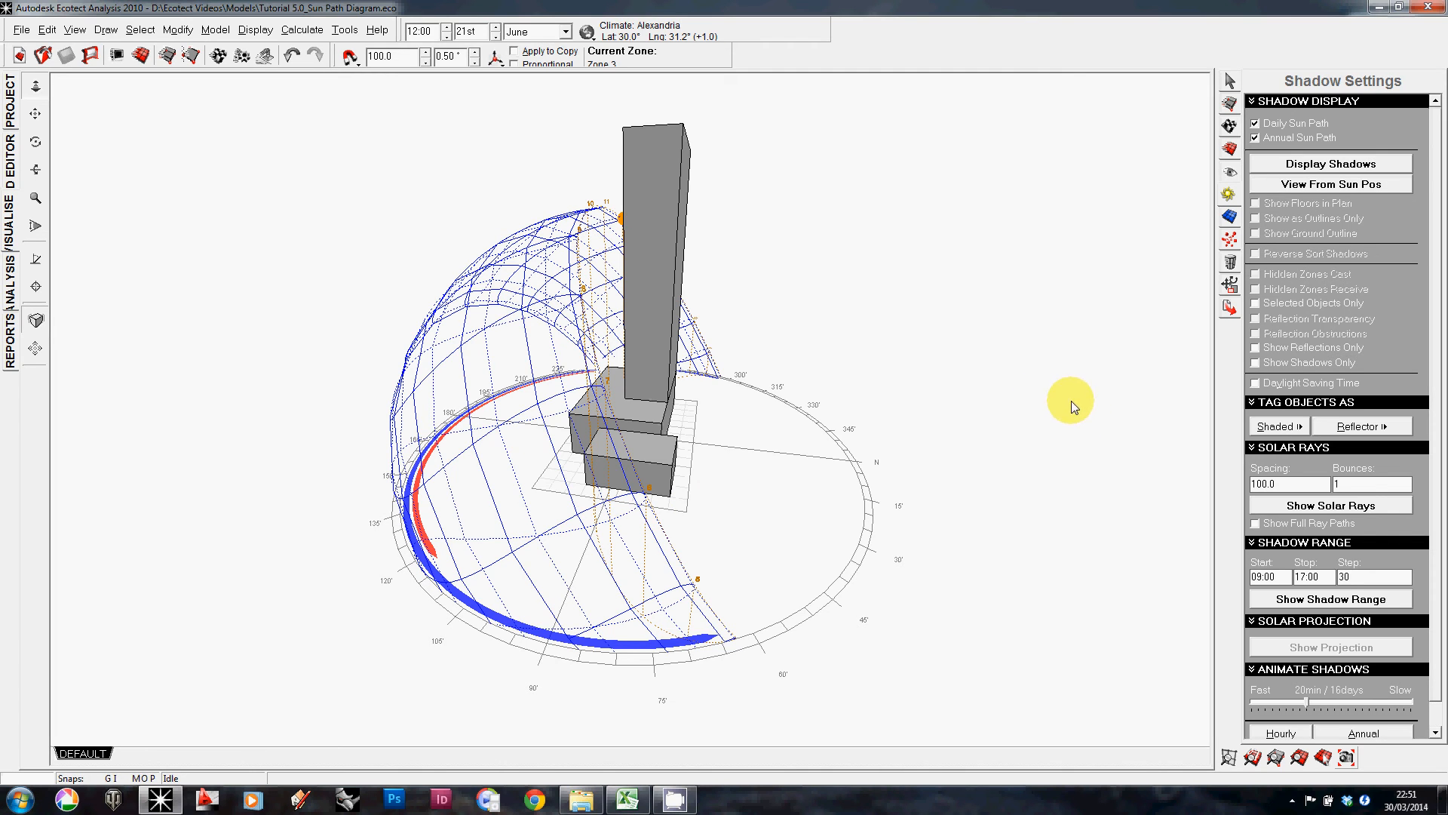
pyautogui.click(1255, 138)
pyautogui.moveTo(591, 529); pyautogui.dragTo(598, 455, button='right')
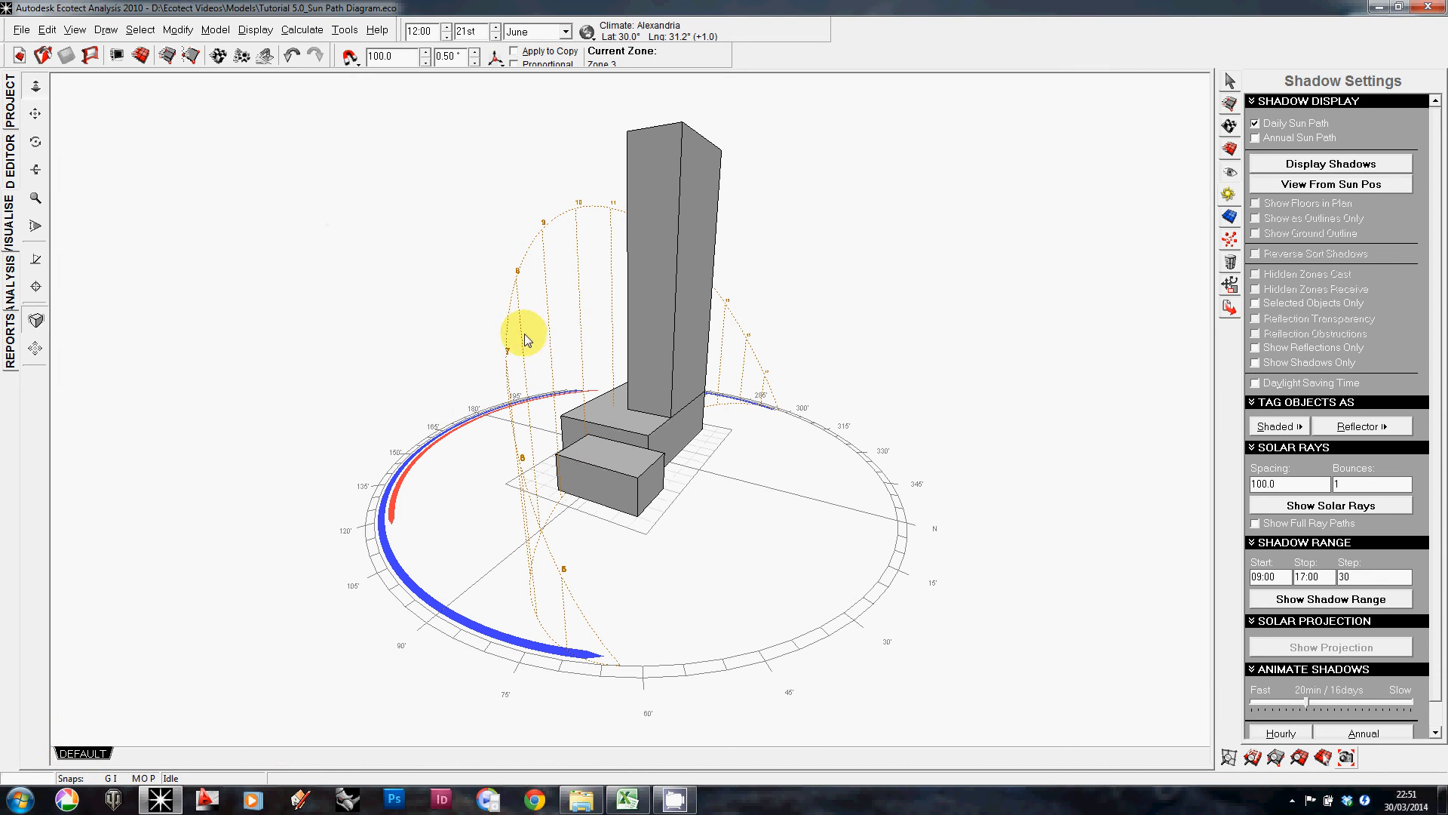
# Step: Create a new camera view named 'Sun path' from the current viewpoint
pyautogui.rightClick(97, 754)
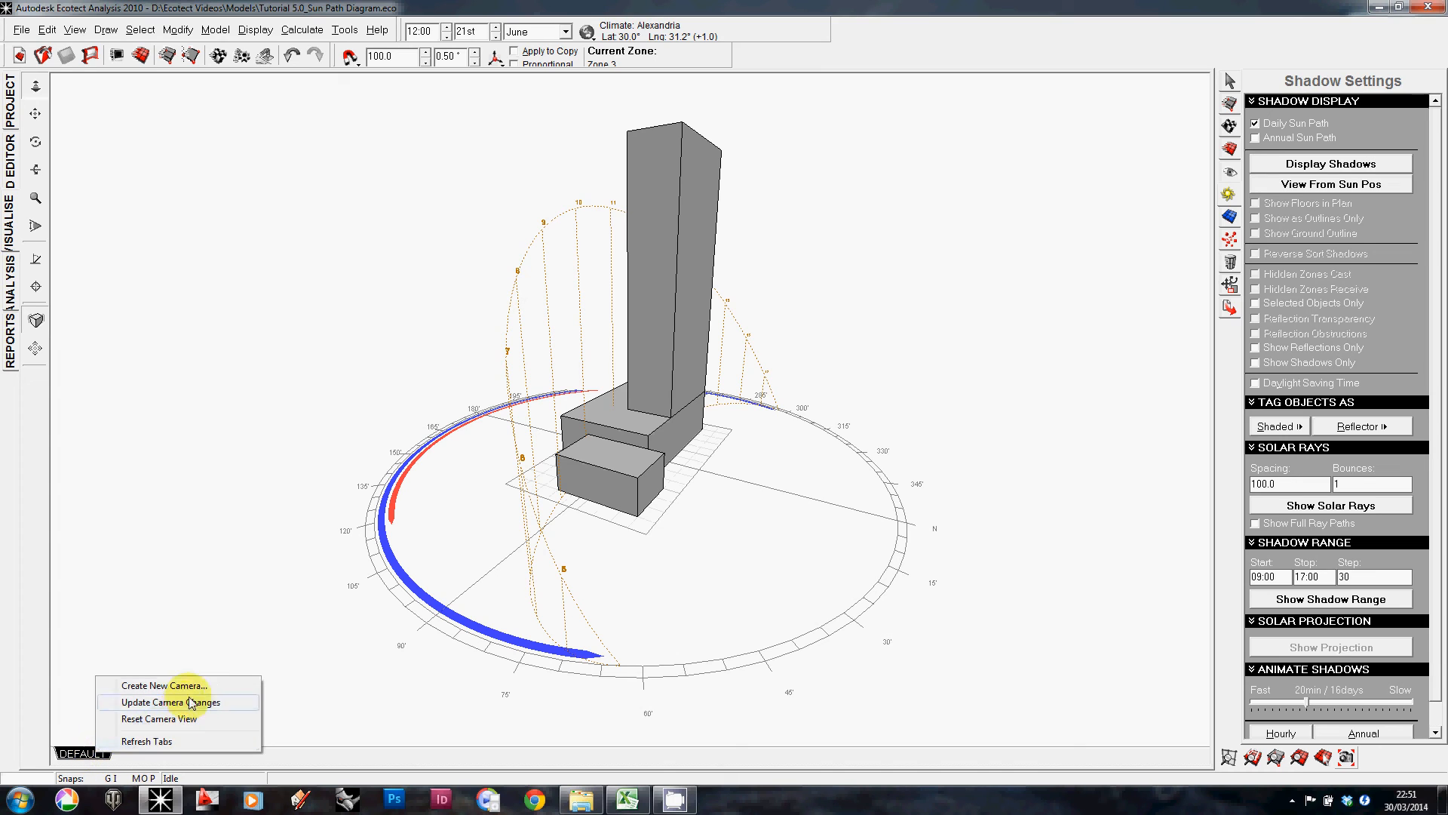
pyautogui.click(193, 688)
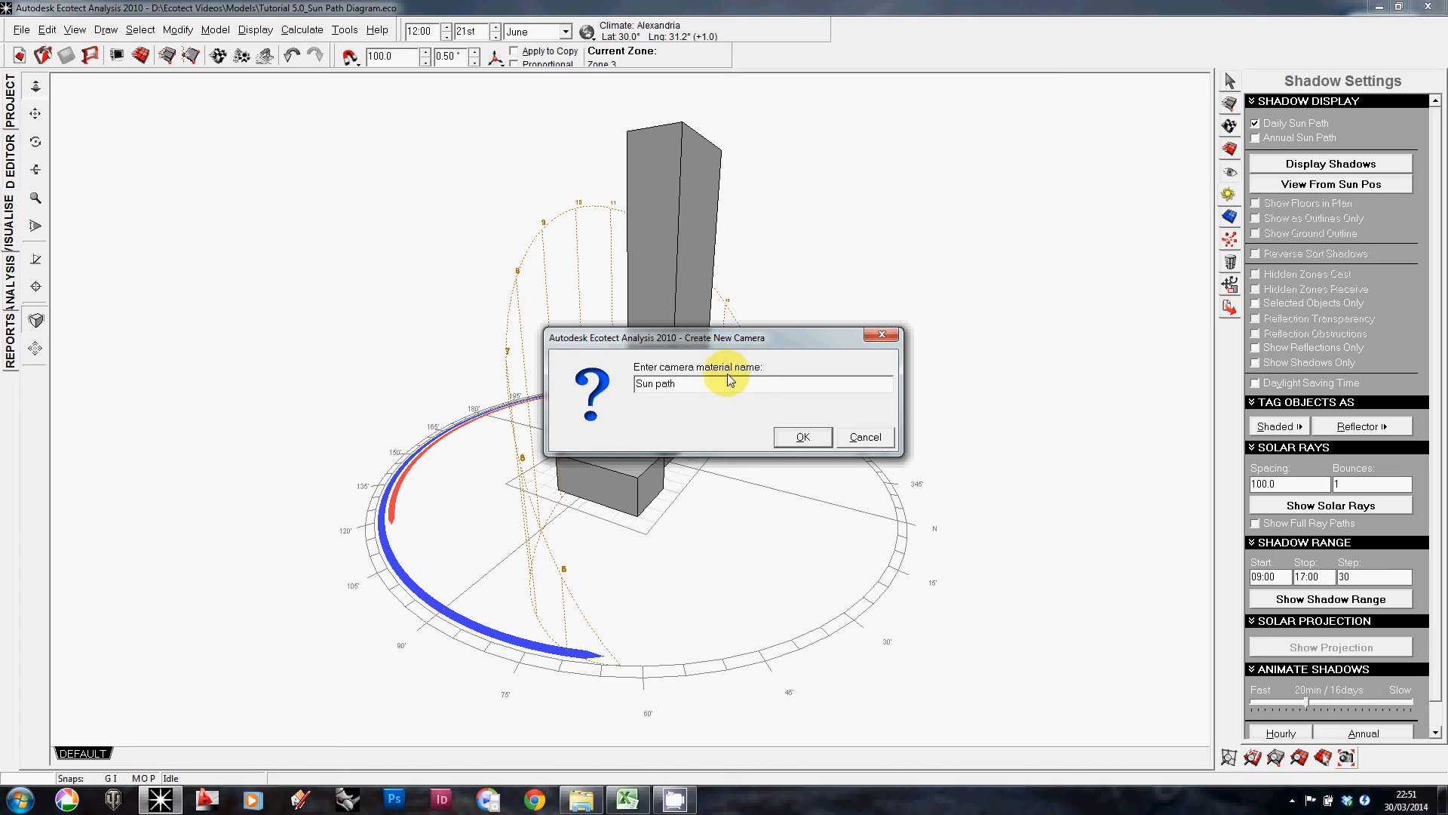
pyautogui.write('Sun path')
pyautogui.click(802, 438)
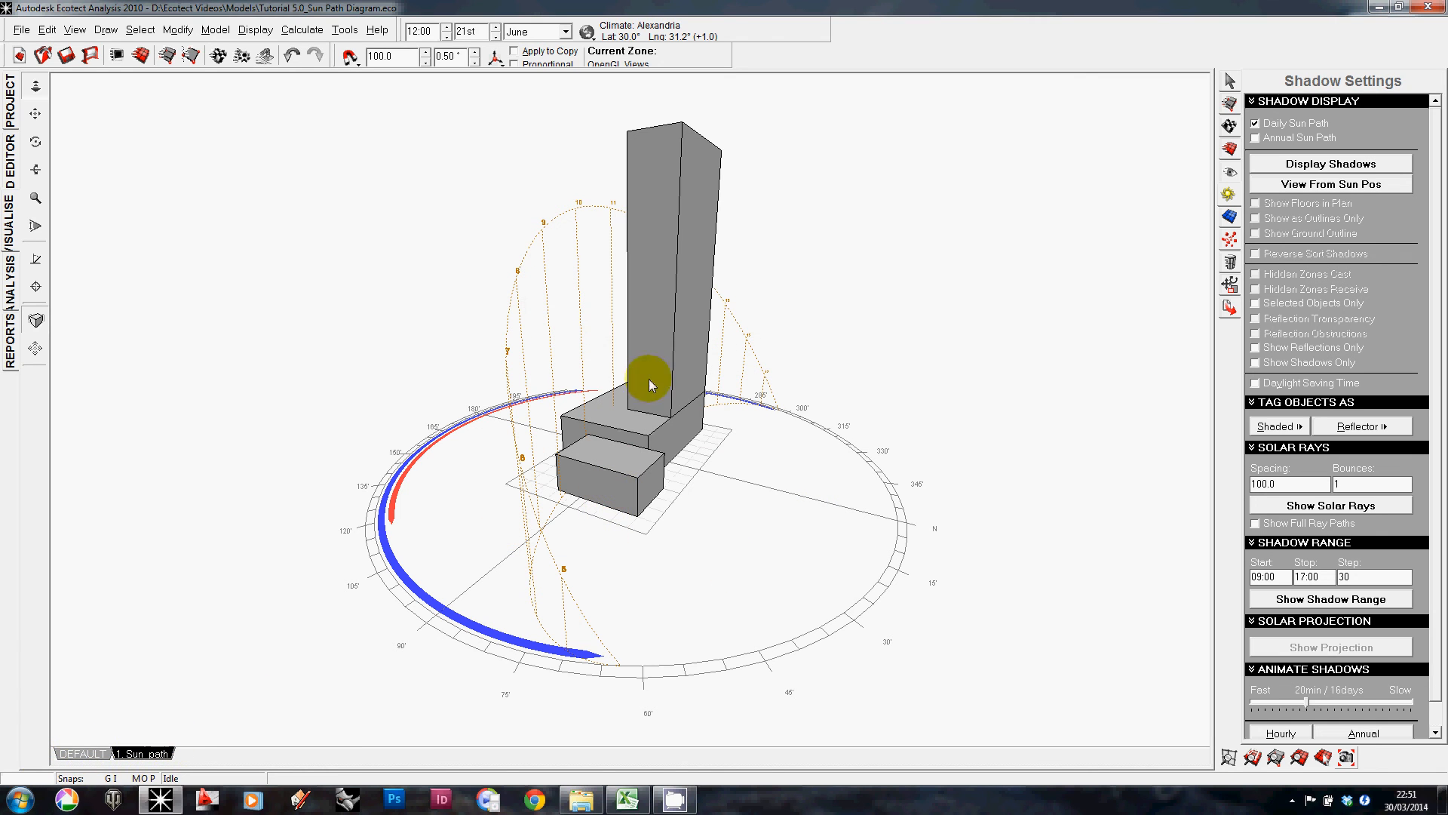
# Step: Switch to the default camera, orbit it, and return to the 'Sun path' camera view
pyautogui.click(85, 756)
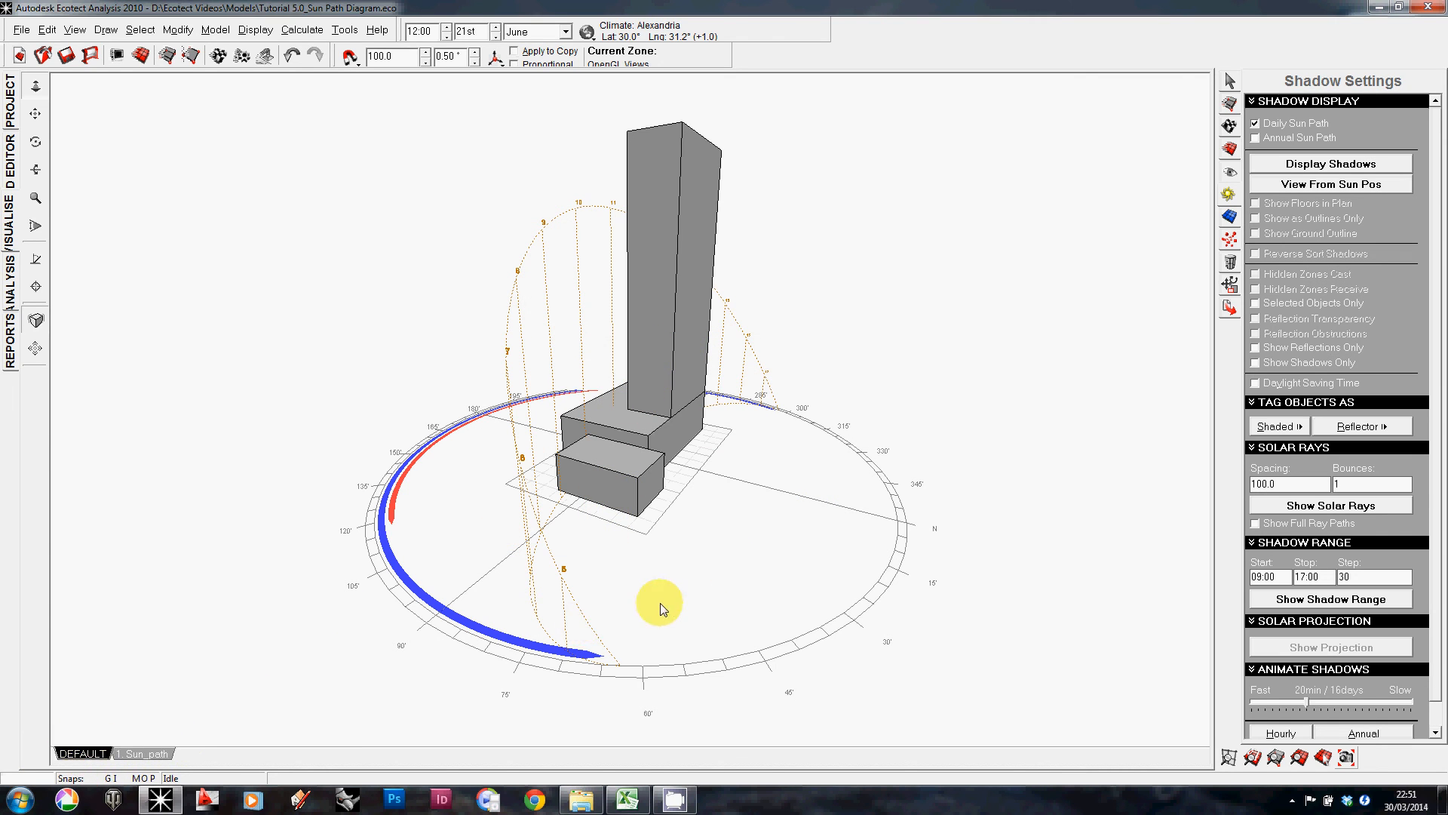
pyautogui.moveTo(660, 601); pyautogui.dragTo(543, 558, button='right')
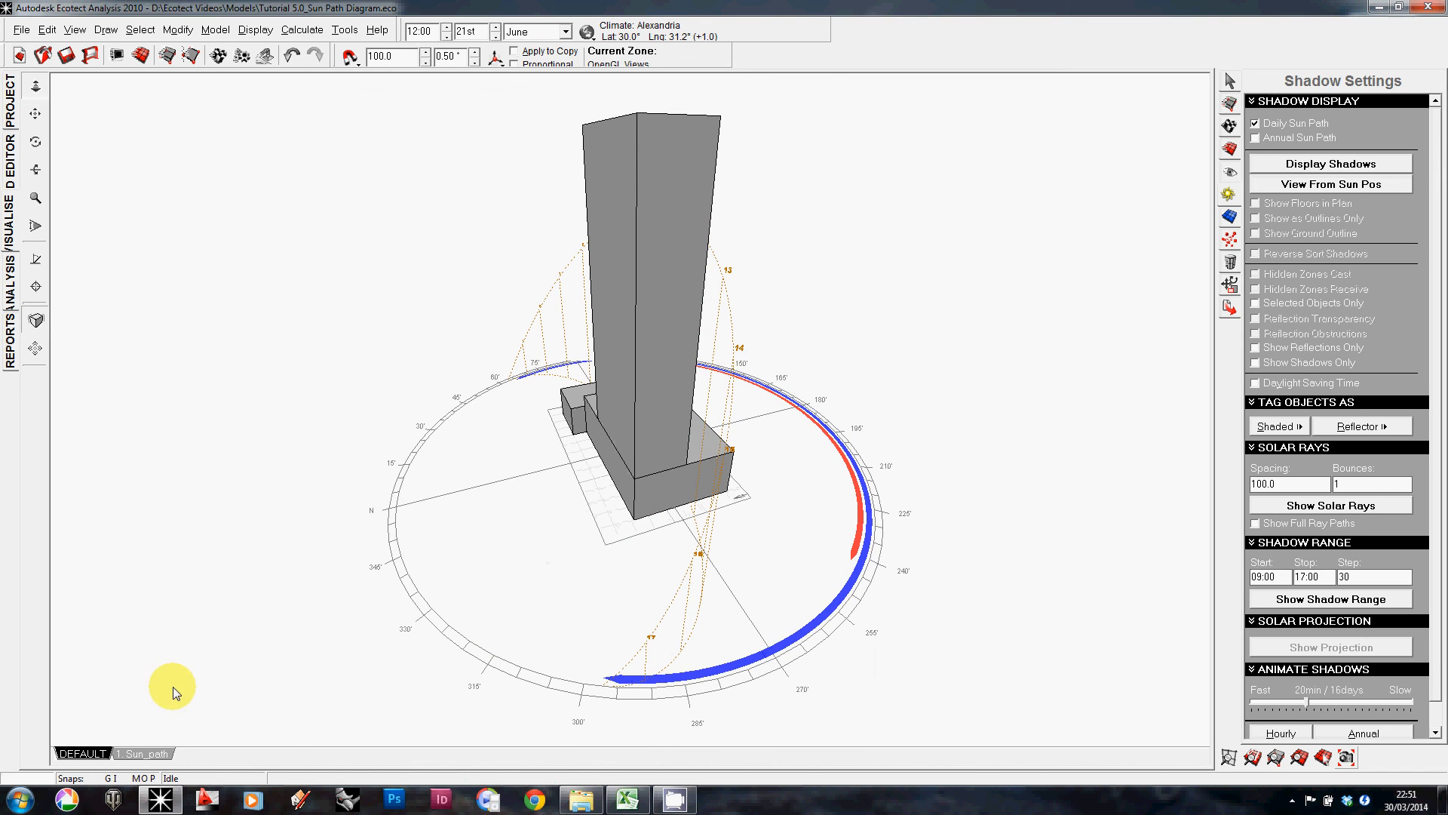
pyautogui.click(143, 754)
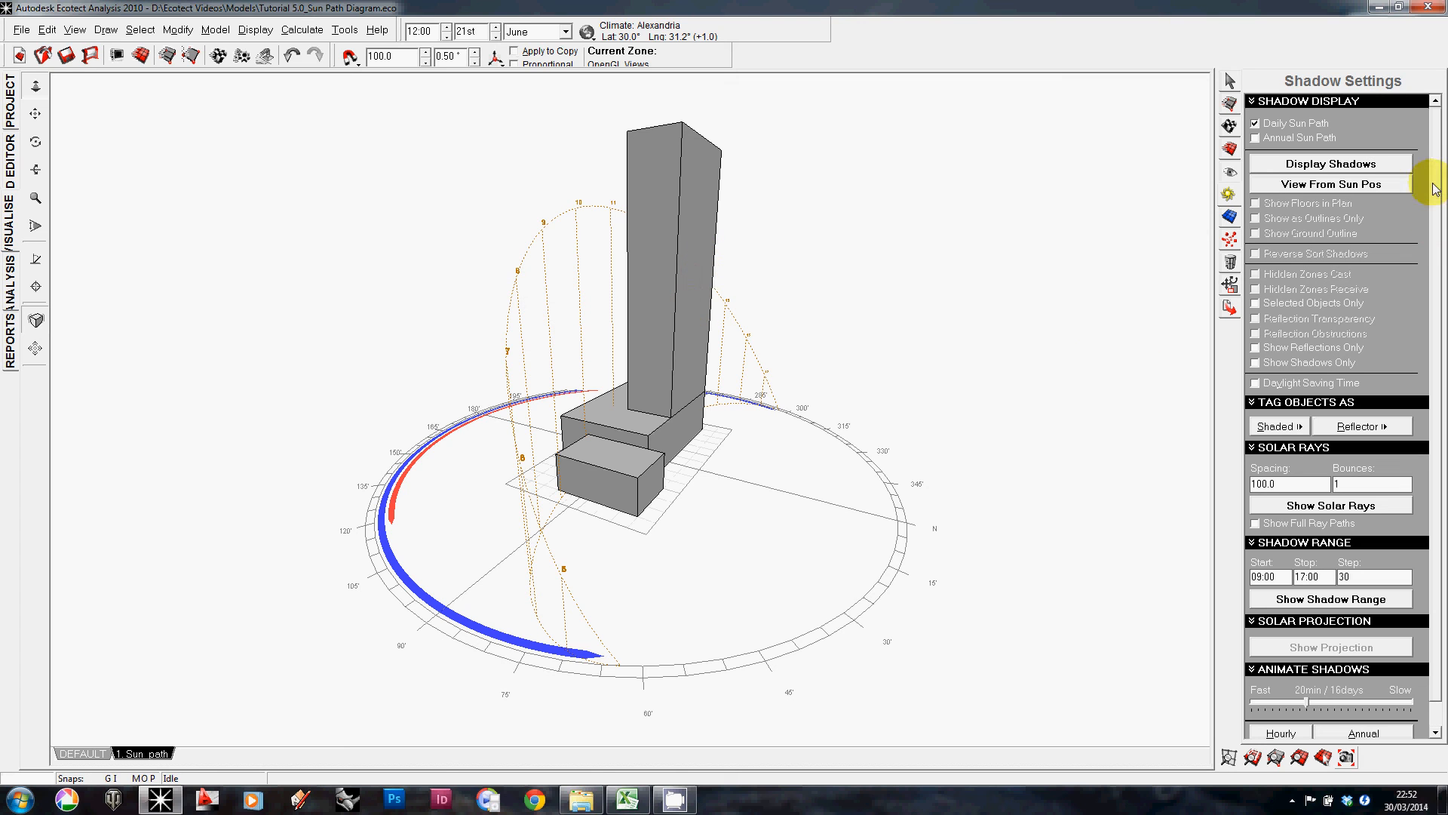
# Step: Save the current view as the bitmap 'Summer Sun Path Diagram' at drawing canvas size
pyautogui.click(1347, 757)
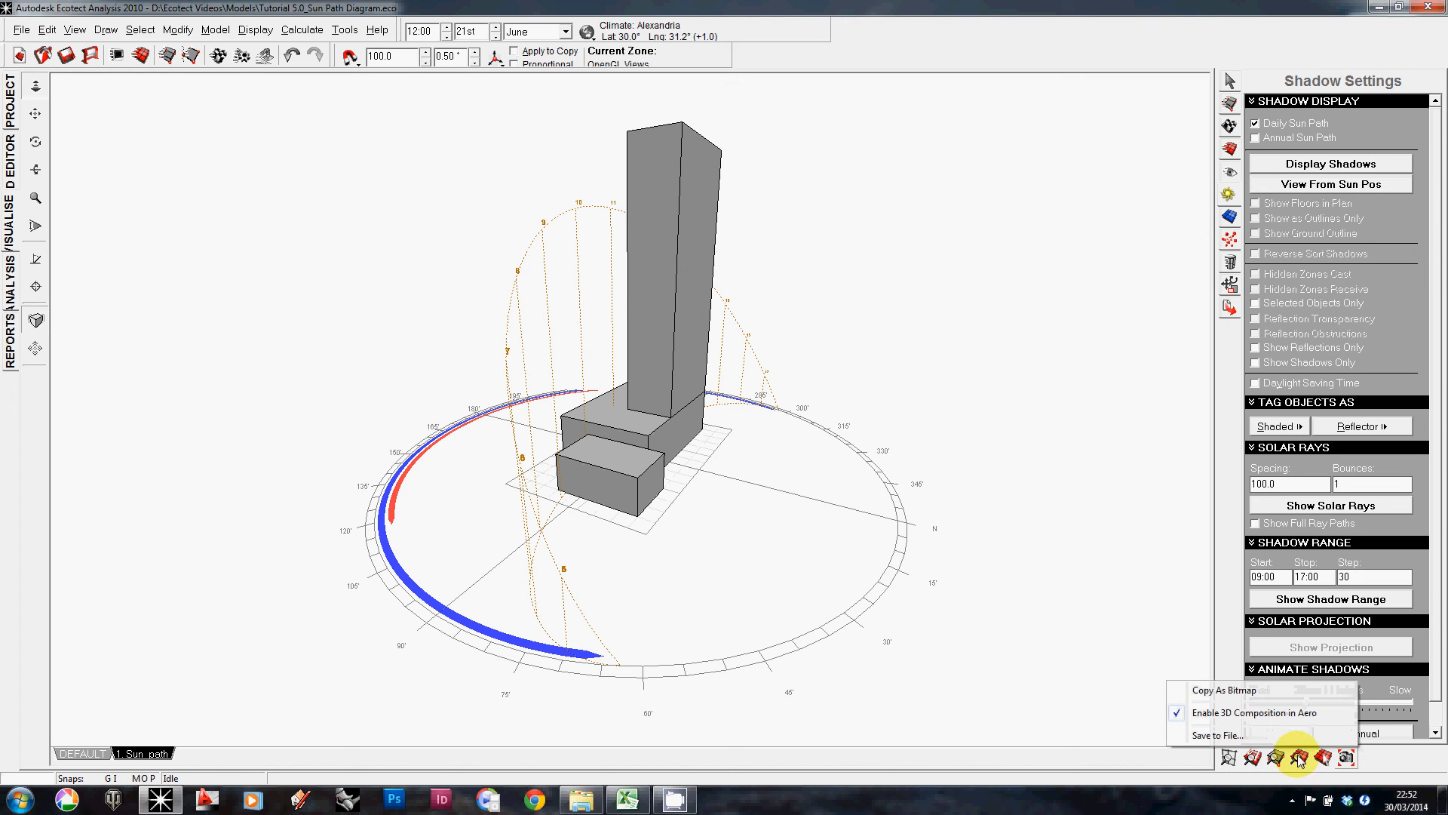
pyautogui.click(1274, 738)
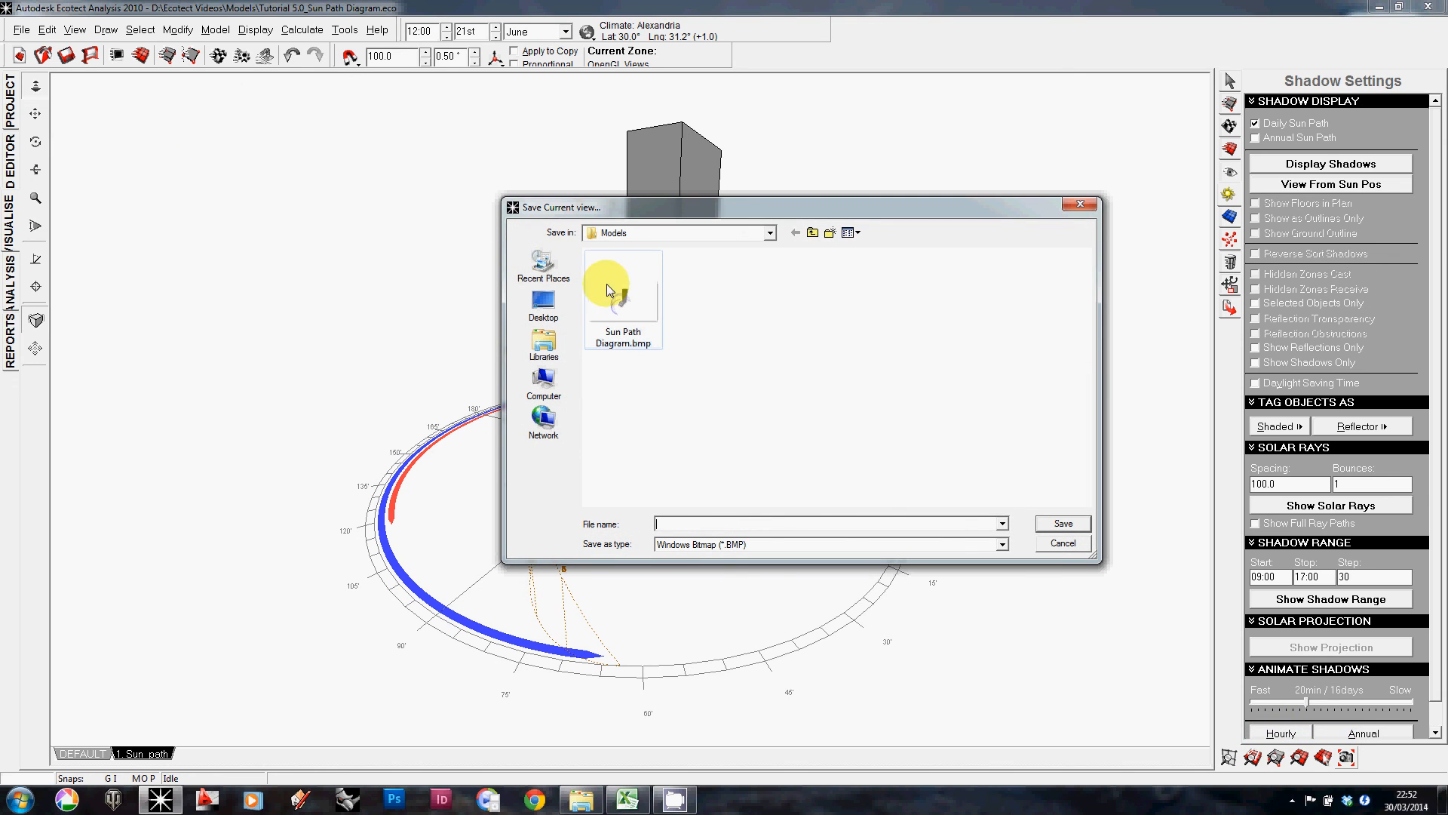
pyautogui.click(635, 315)
pyautogui.click(687, 522)
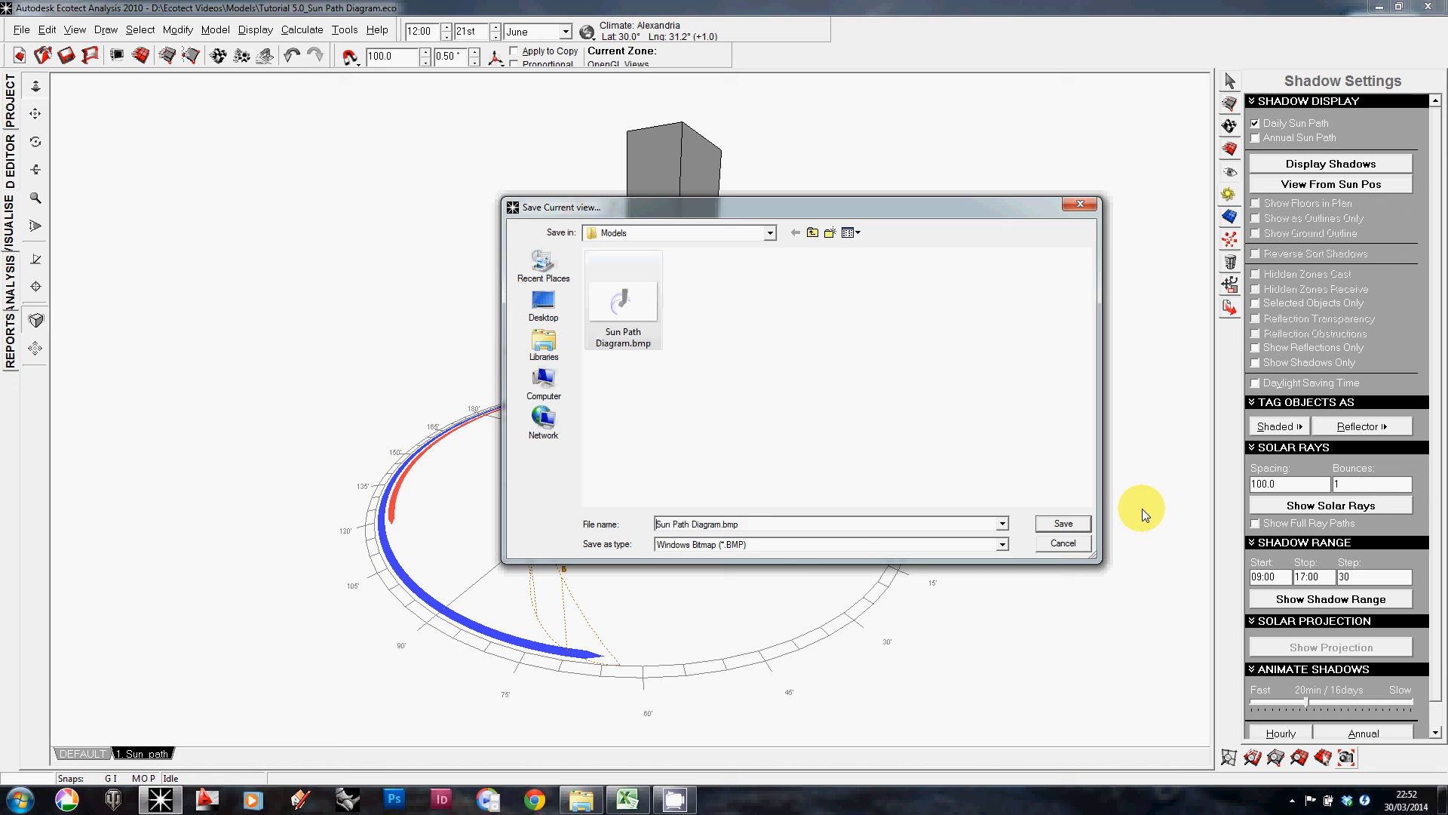
pyautogui.write('Summer')
pyautogui.press('Return')
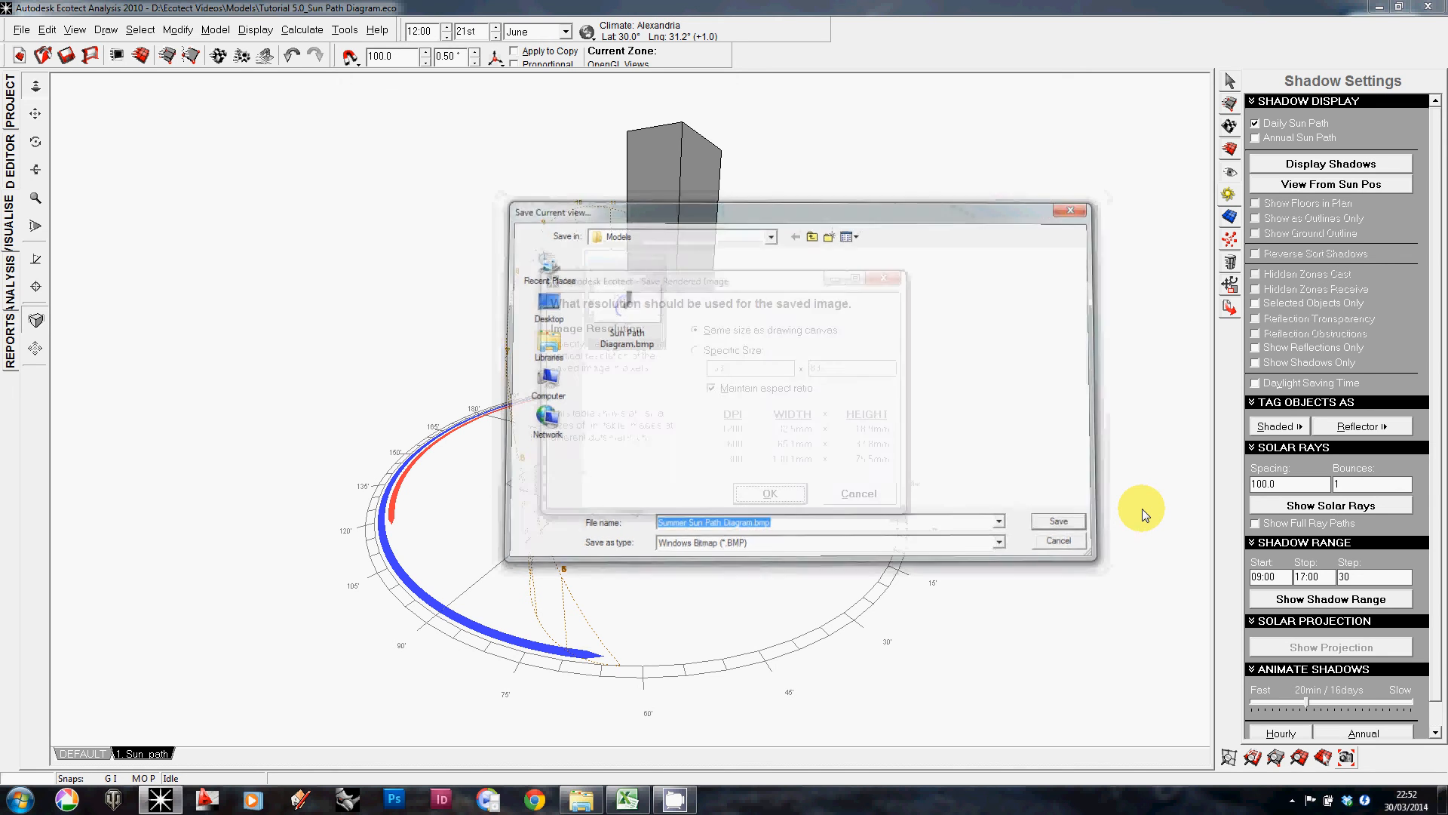
pyautogui.click(730, 493)
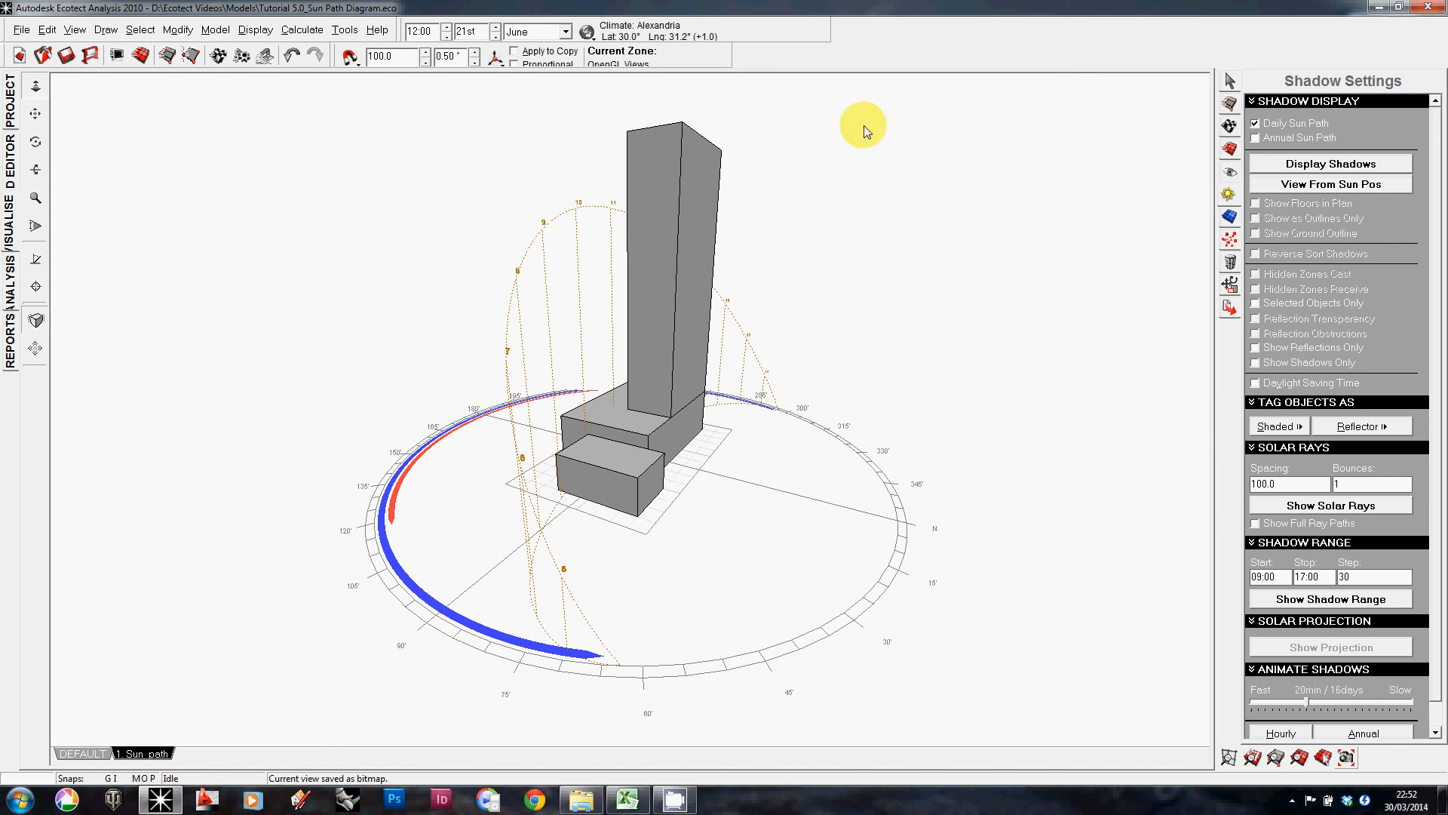
# Step: Switch the analysis month to December and save the view as the bitmap 'Winter Sun Path Diagram'
pyautogui.click(566, 32)
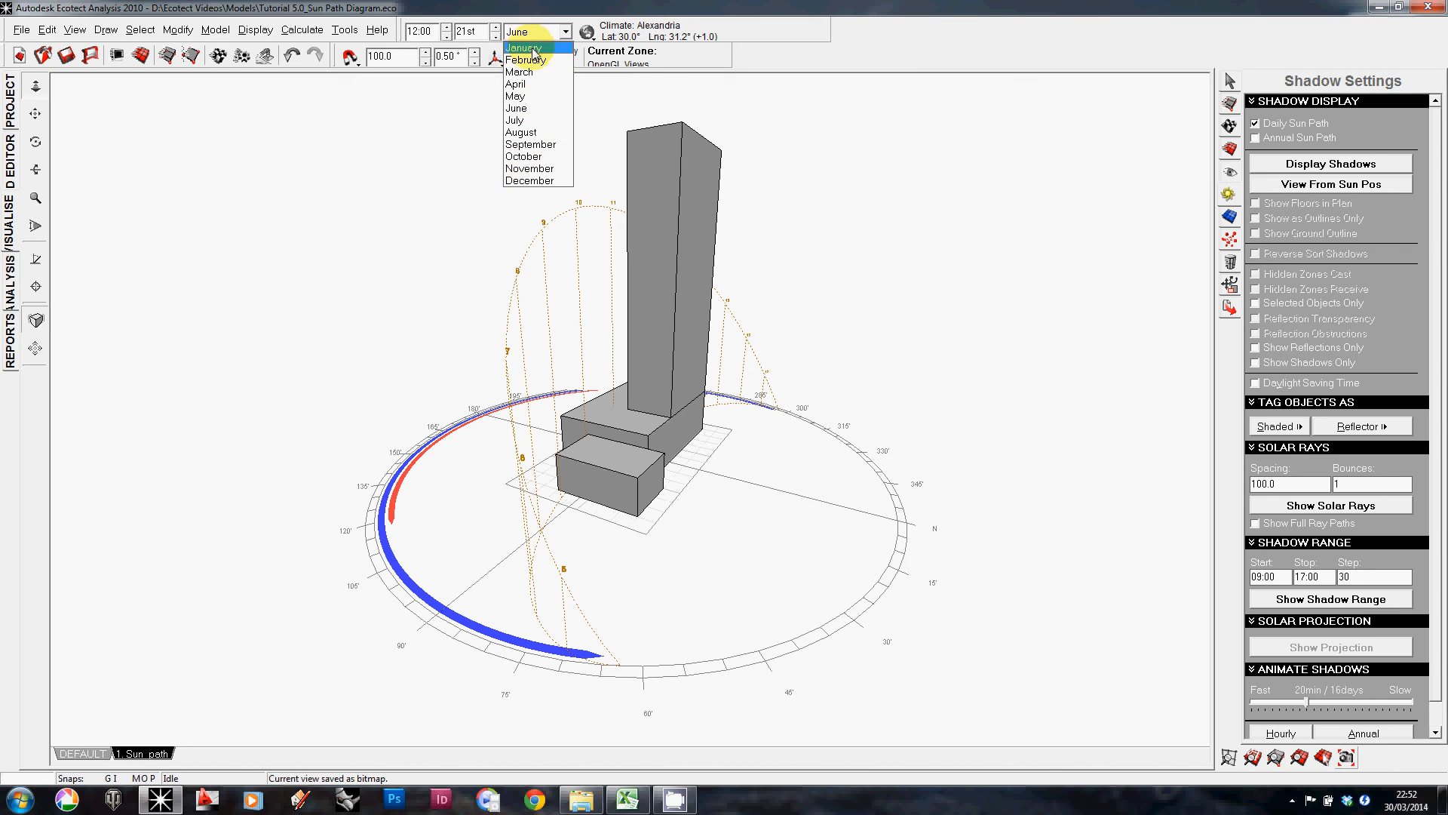
pyautogui.click(532, 180)
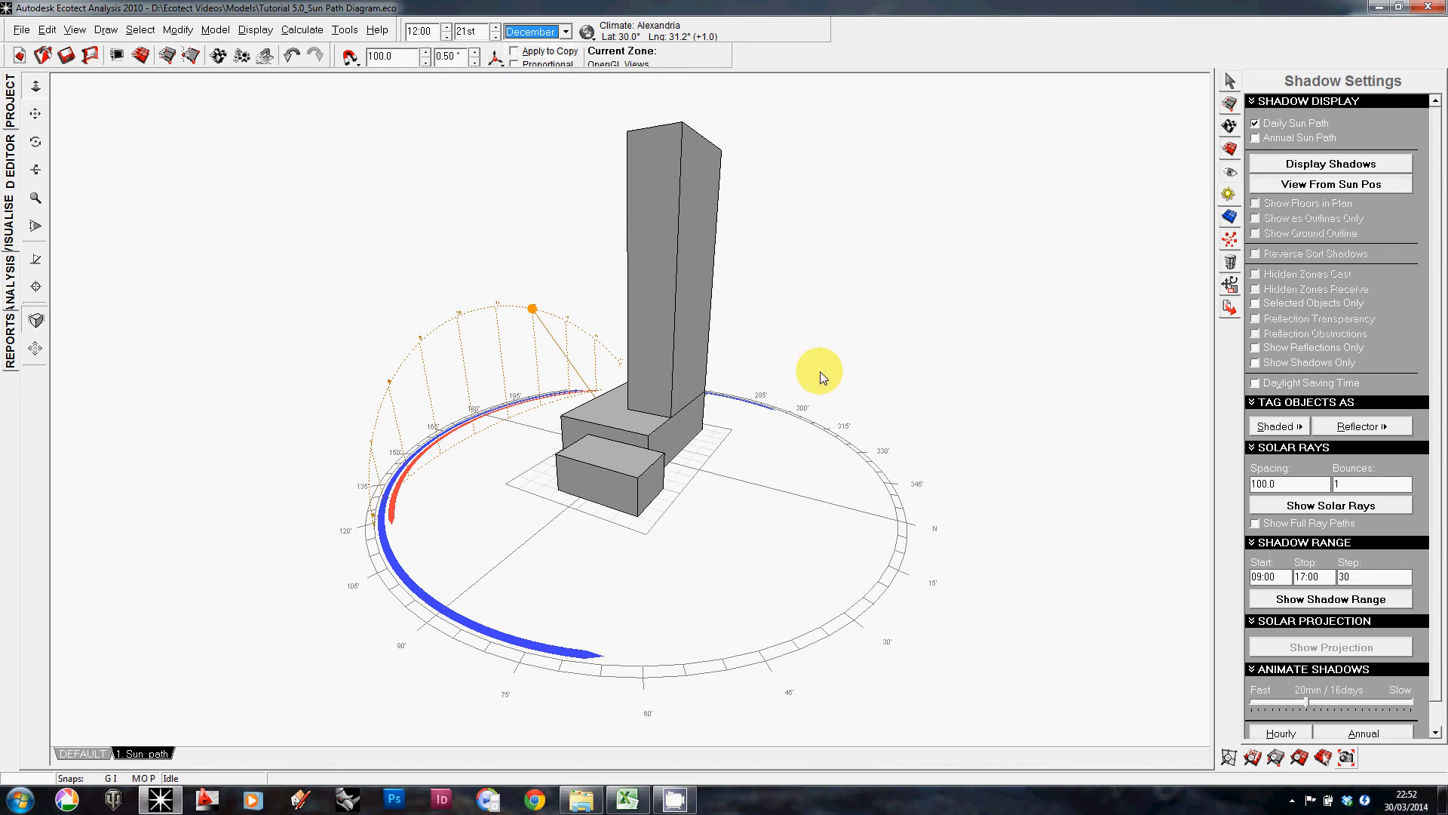
pyautogui.click(1347, 757)
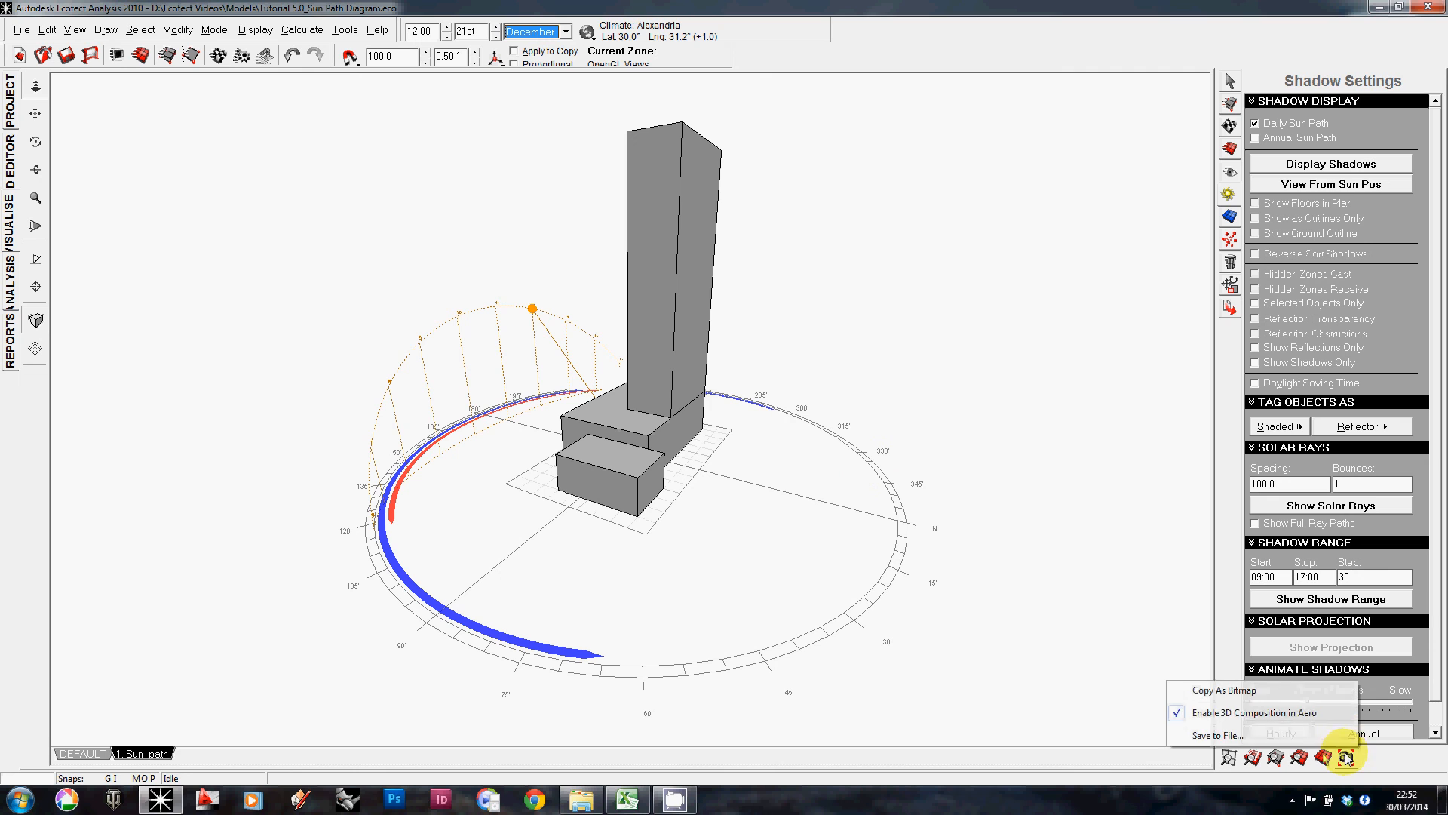
pyautogui.click(1283, 735)
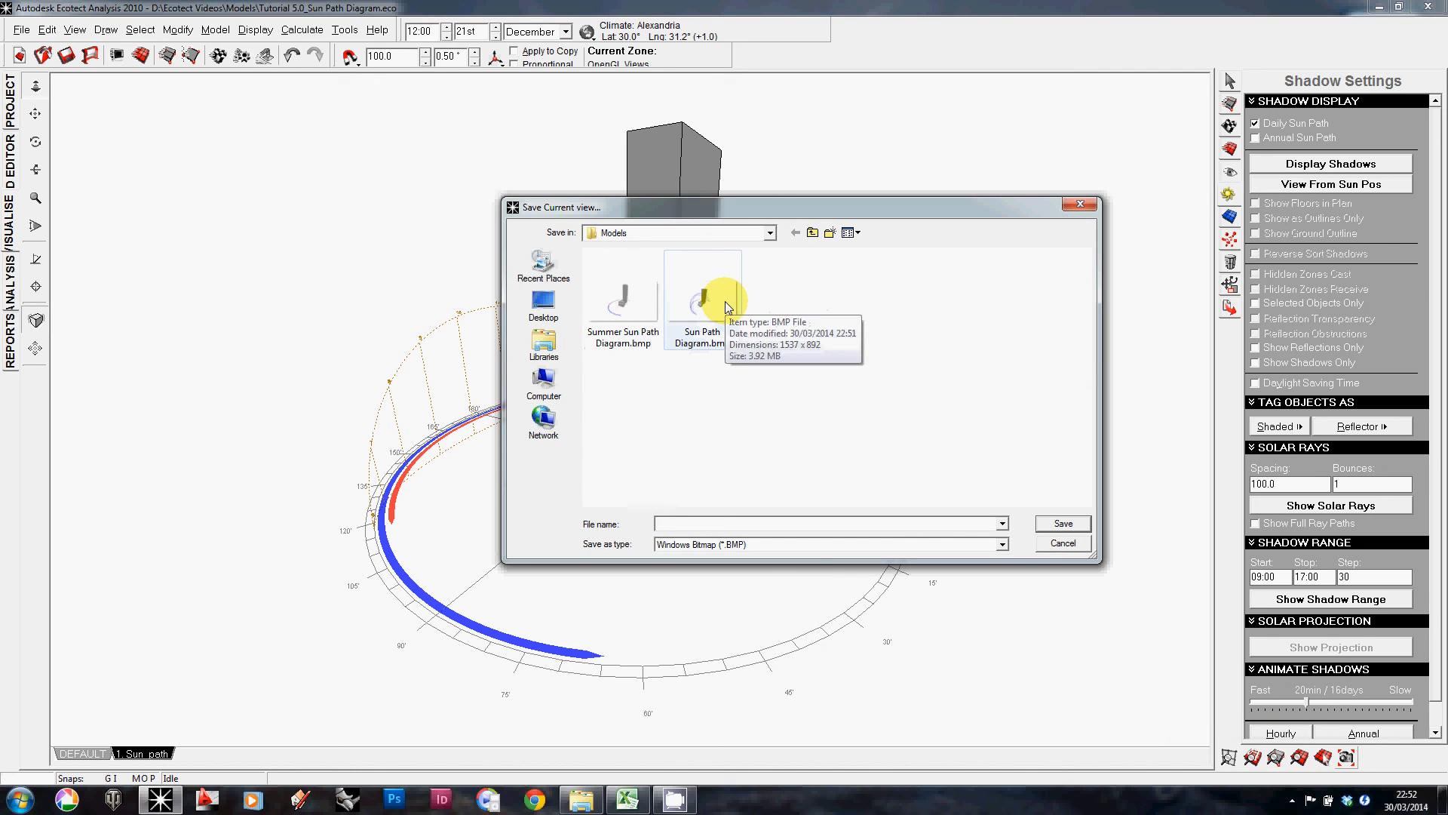
pyautogui.click(641, 302)
pyautogui.click(679, 521)
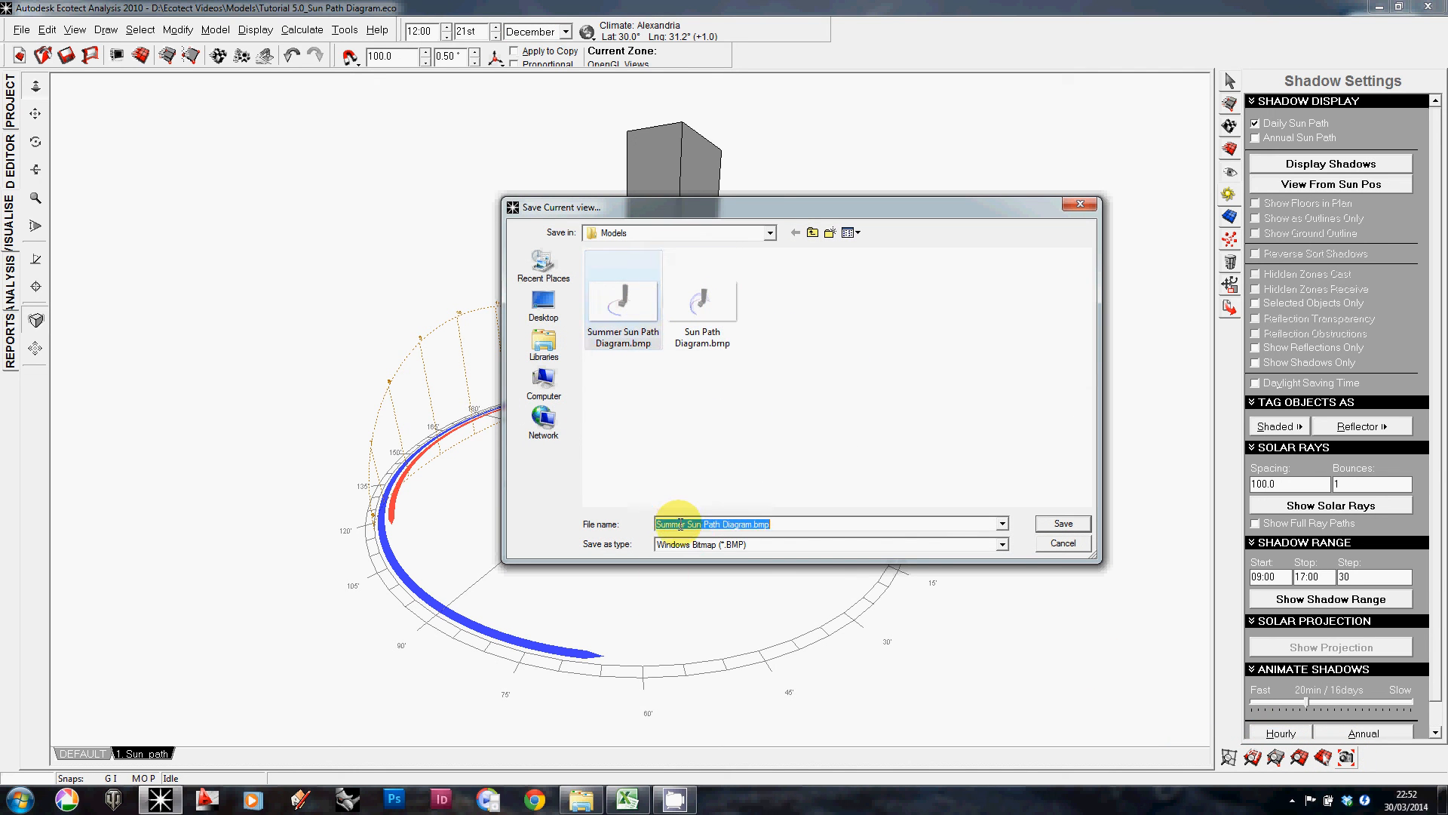
pyautogui.click(695, 524)
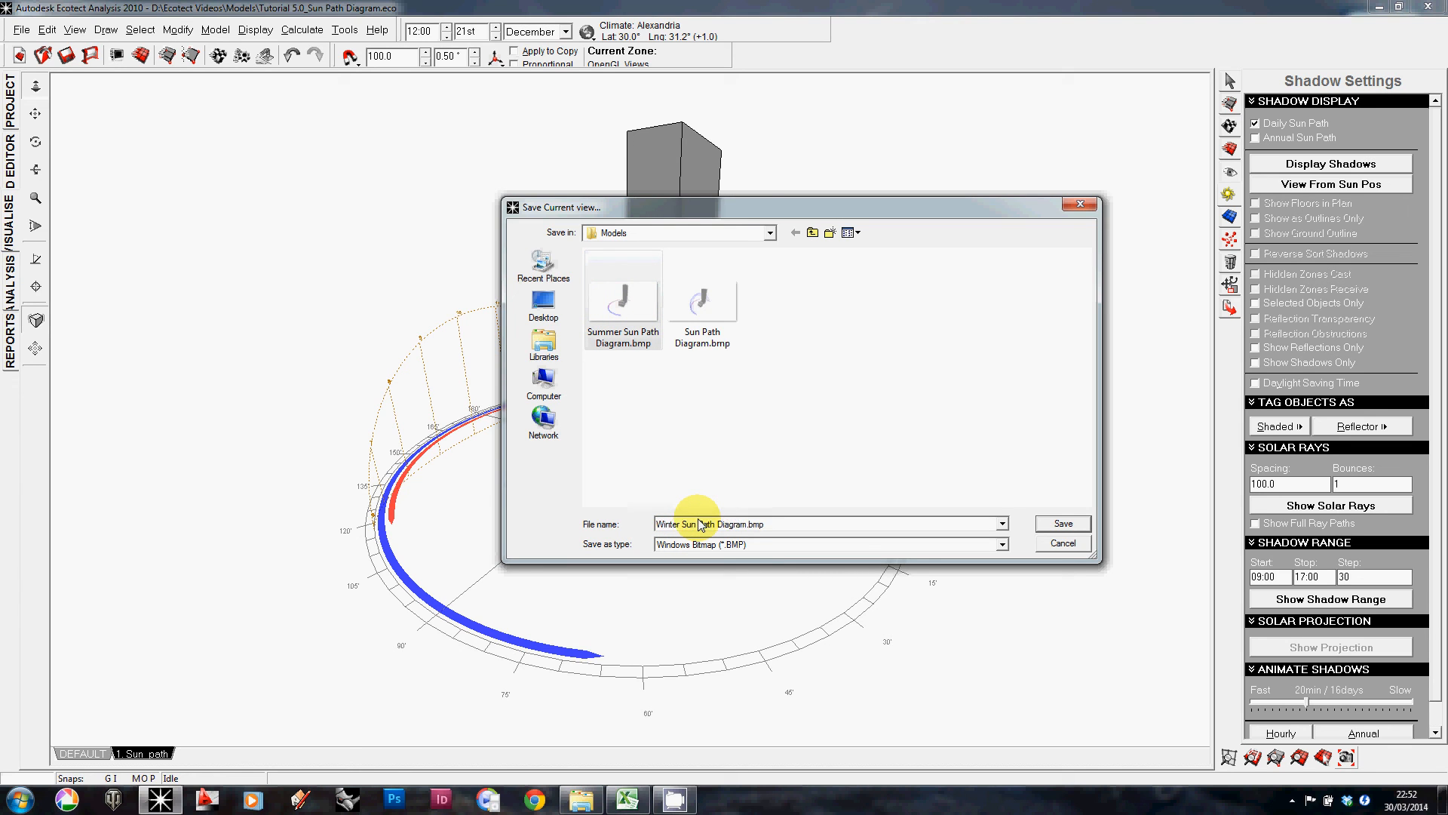
pyautogui.press('Return')
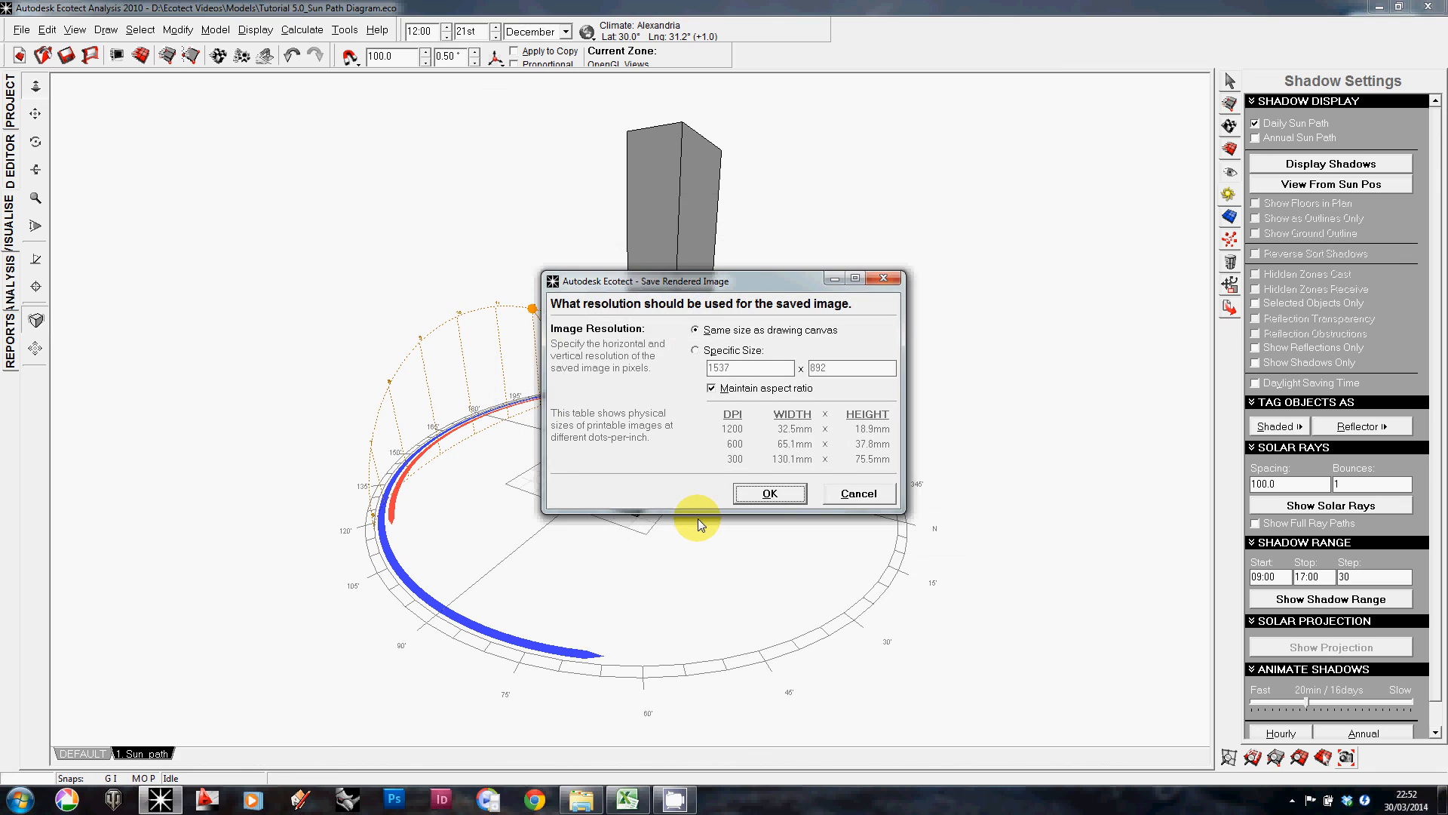
pyautogui.press('Return')
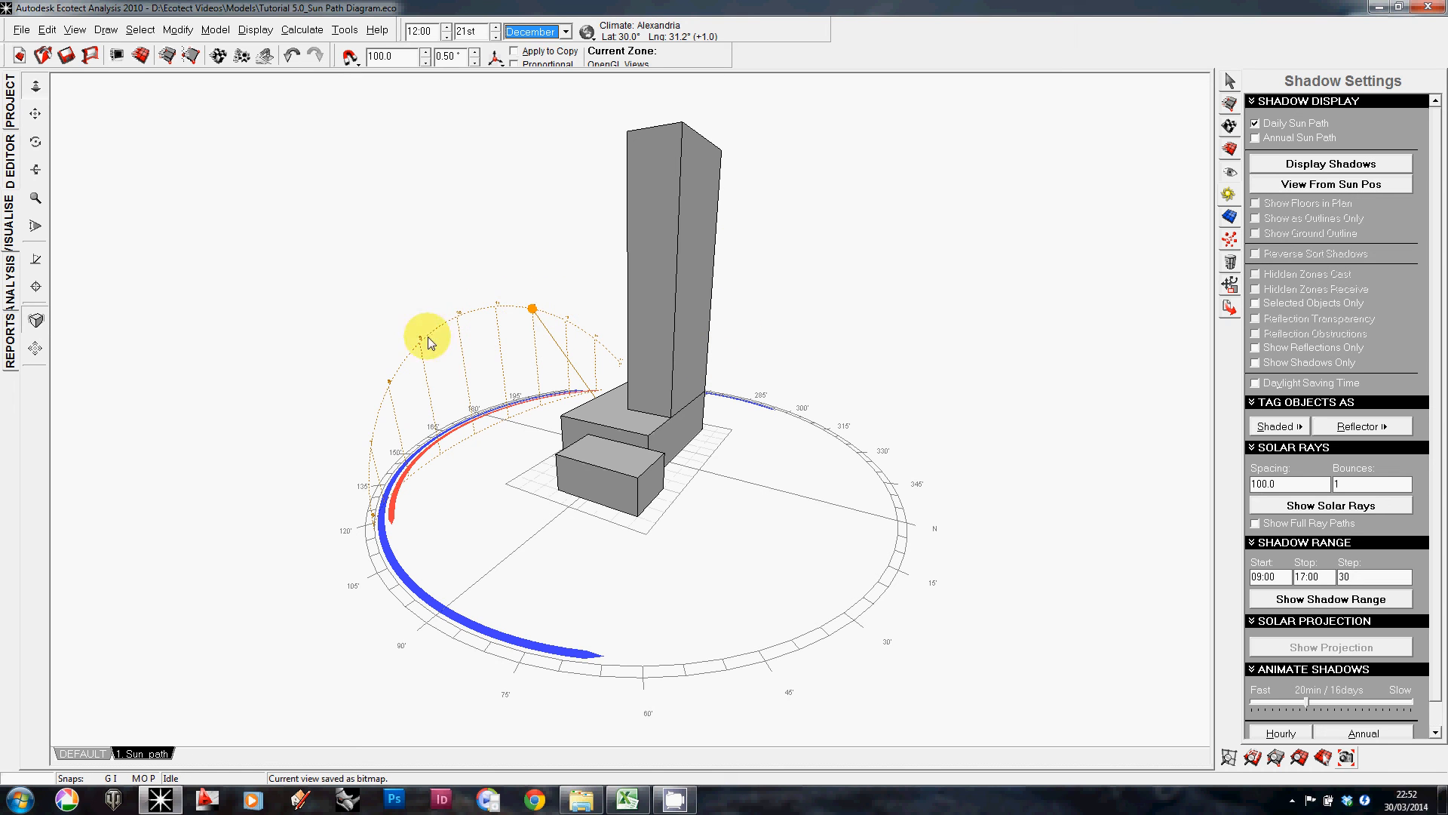
# Step: Save the model file
pyautogui.moveTo(423, 333); pyautogui.dragTo(331, 332, button='right')
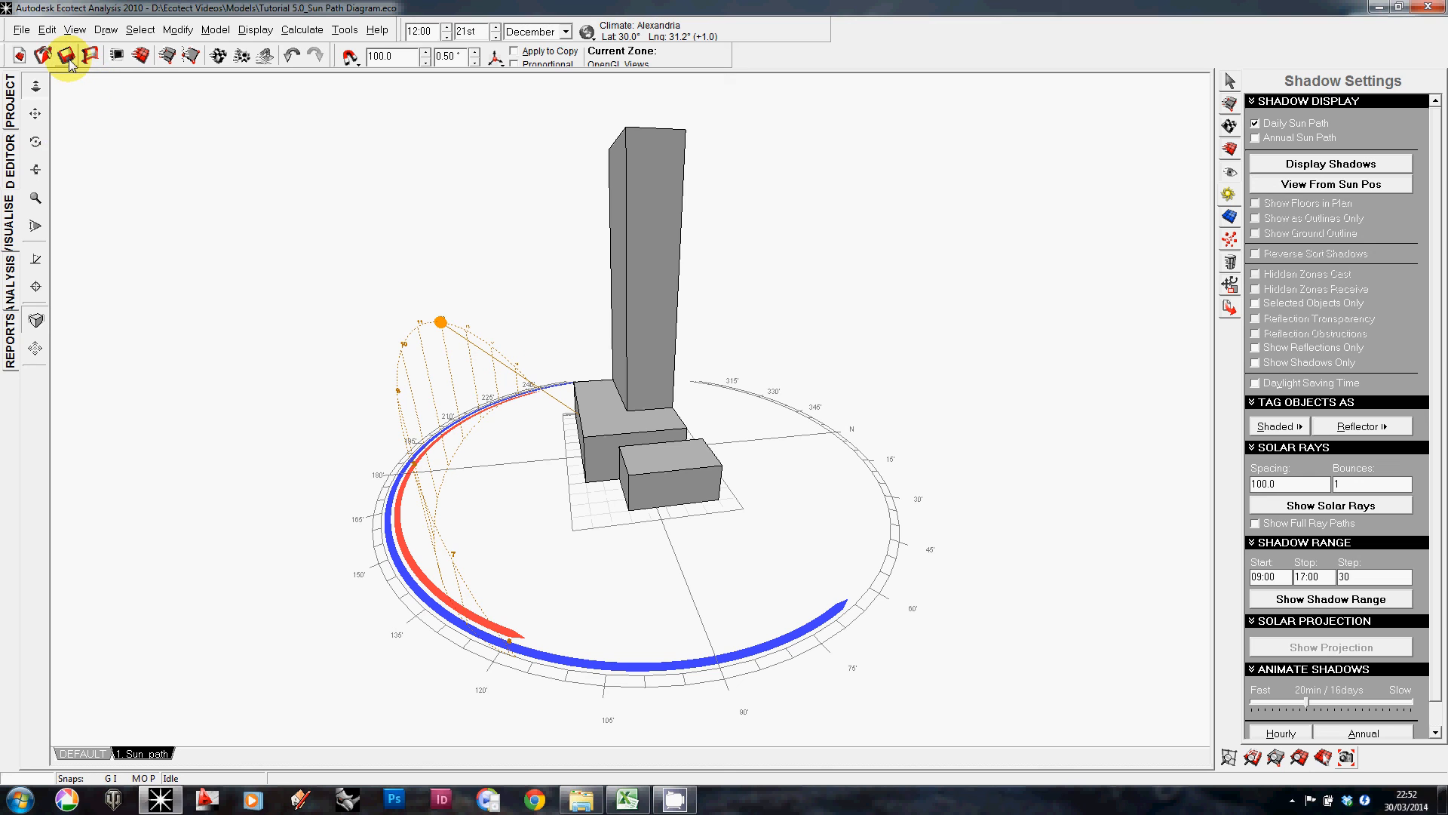
pyautogui.moveTo(332, 396)
pyautogui.mouseDown(button='right')
pyautogui.moveTo(449, 394)
pyautogui.moveTo(510, 370)
pyautogui.mouseUp(button='right')
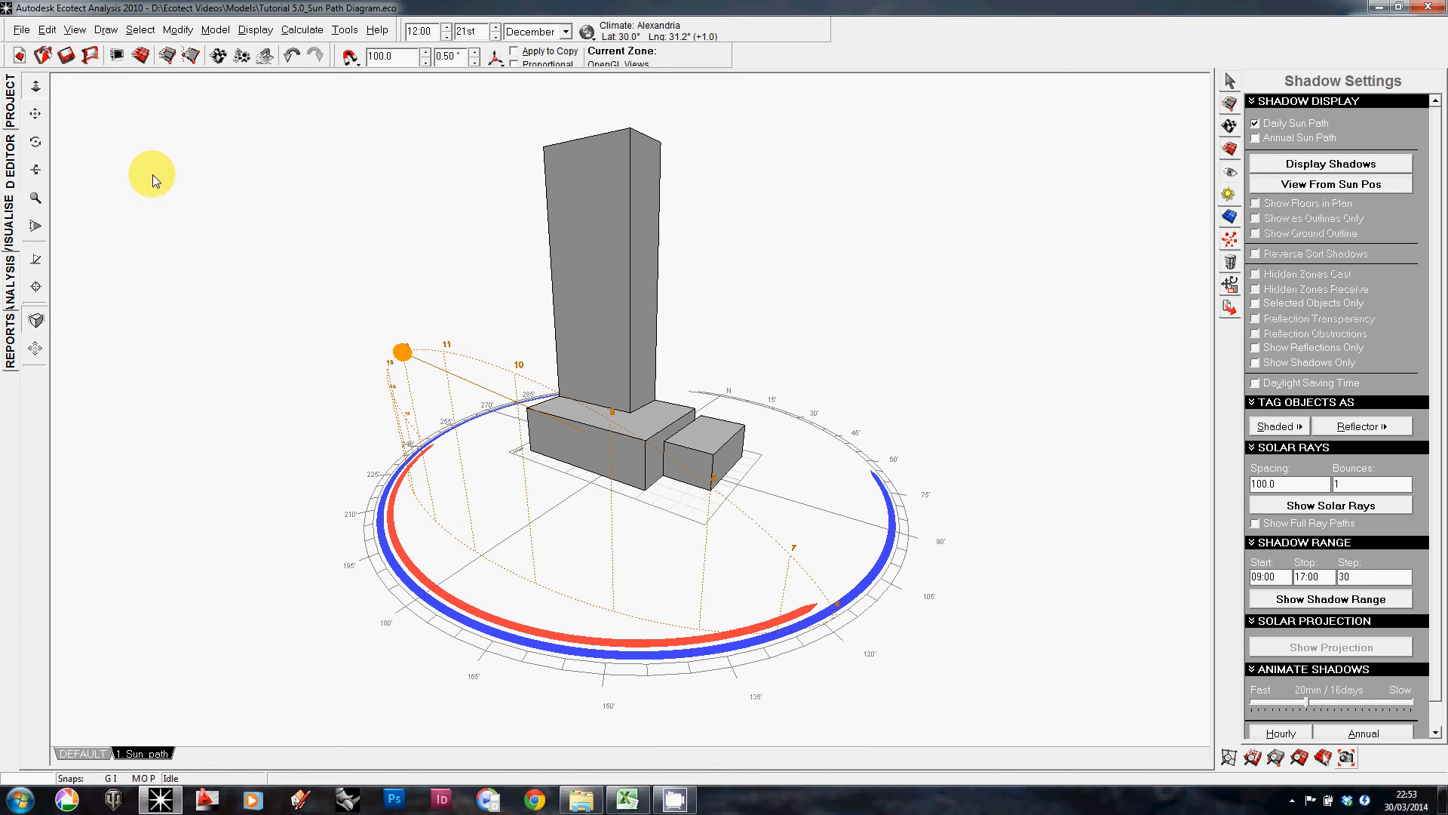
pyautogui.click(67, 58)
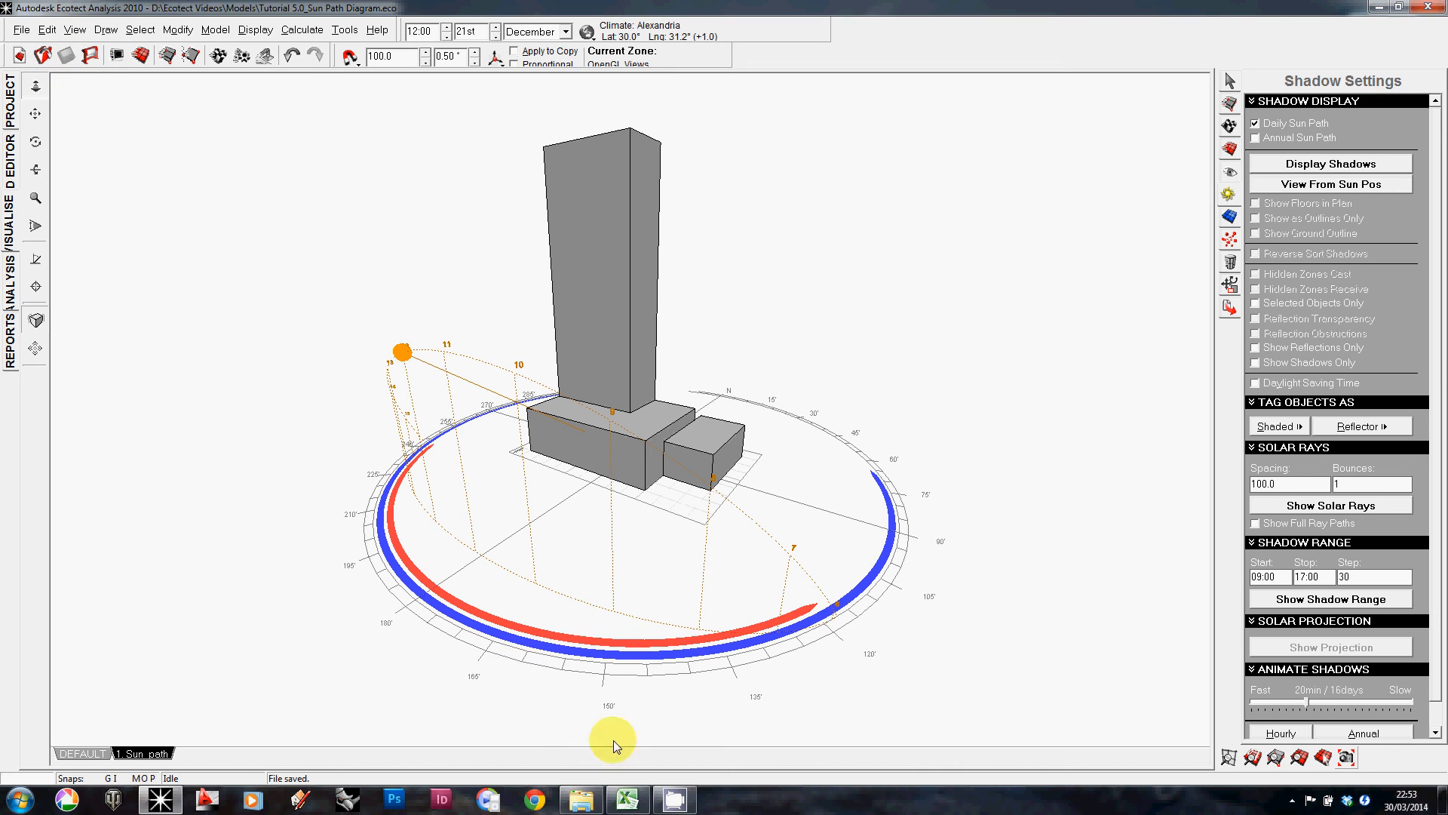
pyautogui.rightClick(676, 801)
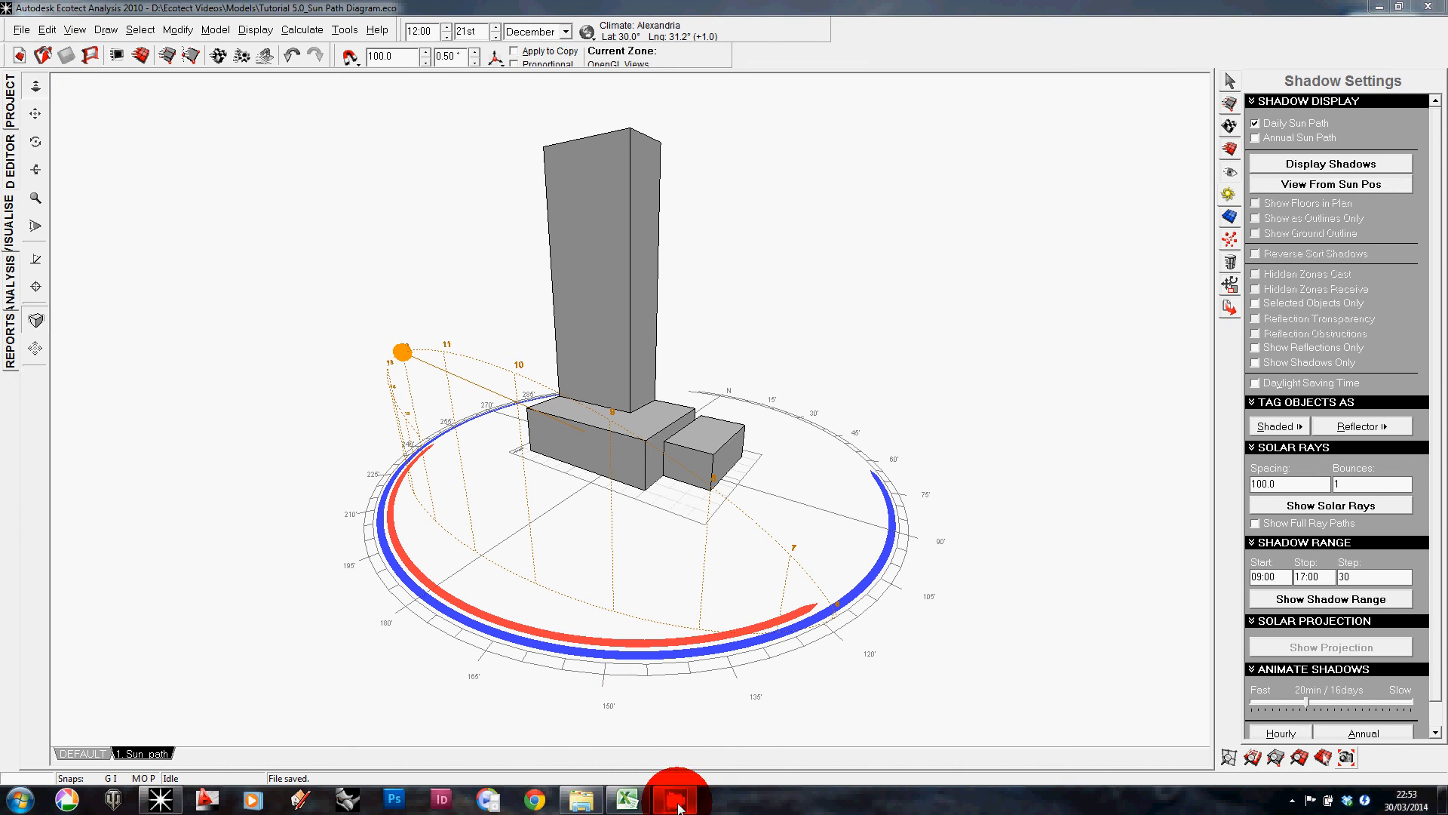
pyautogui.click(678, 803)
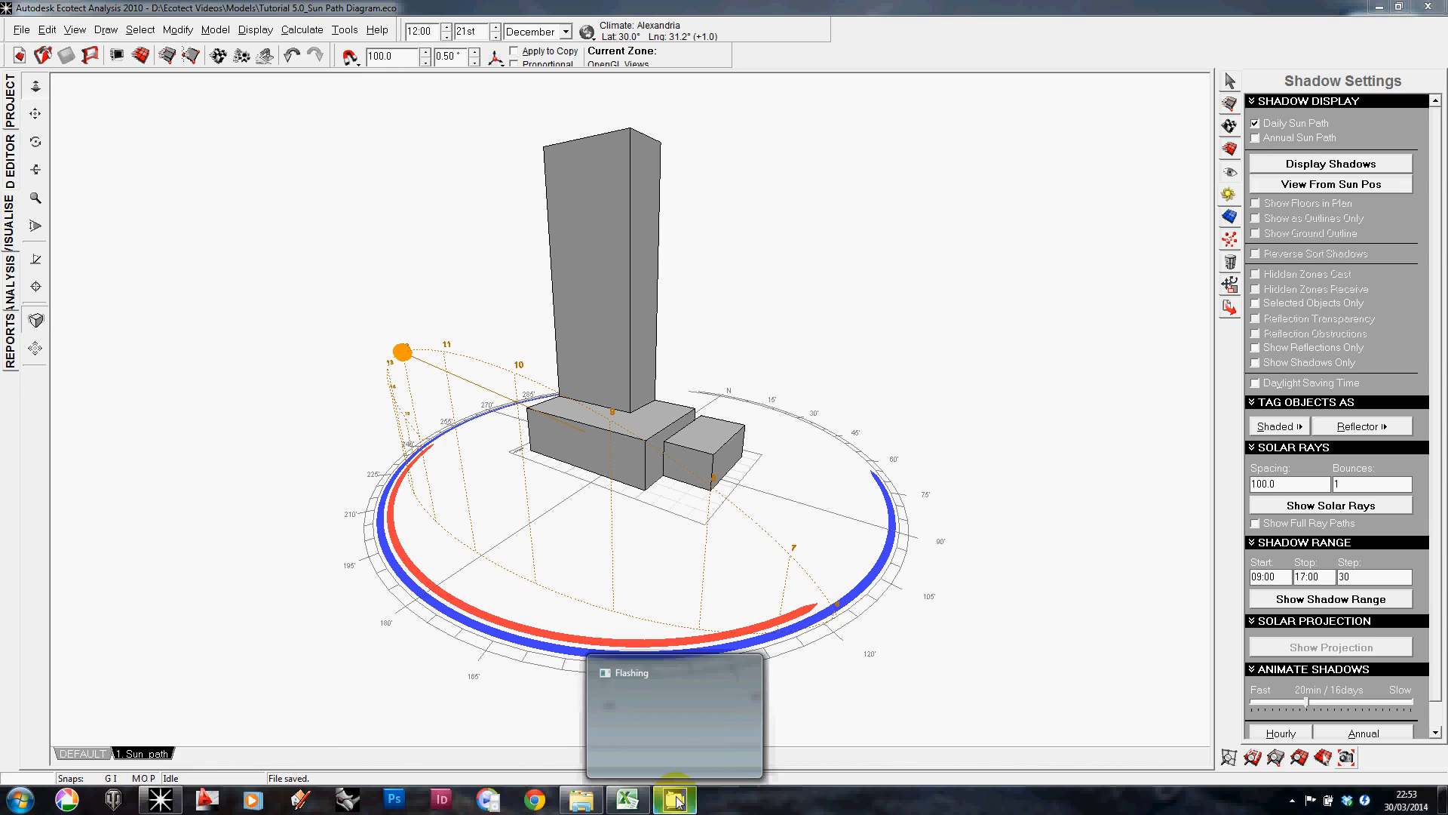
pyautogui.click(681, 749)
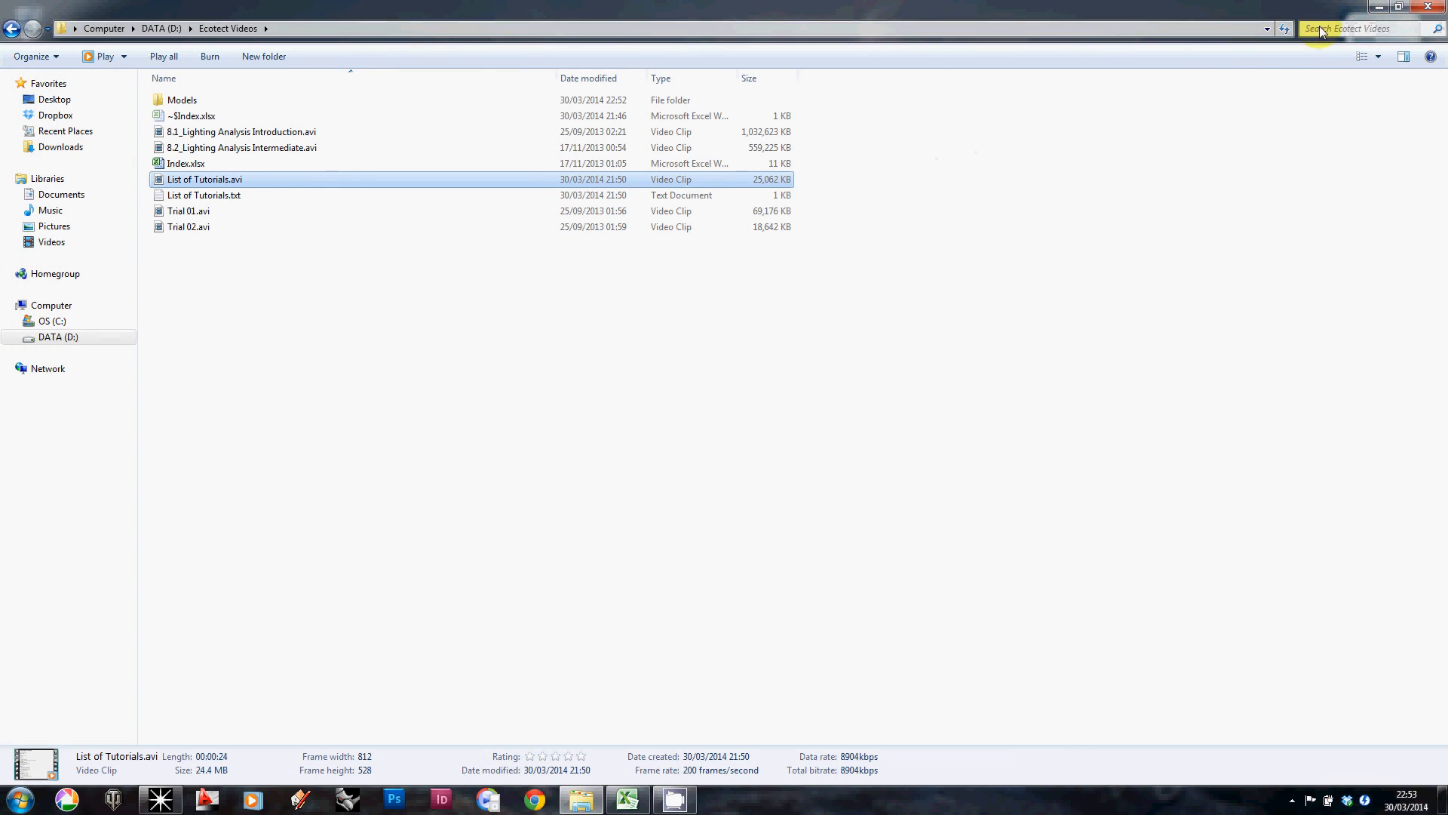
pyautogui.click(1379, 6)
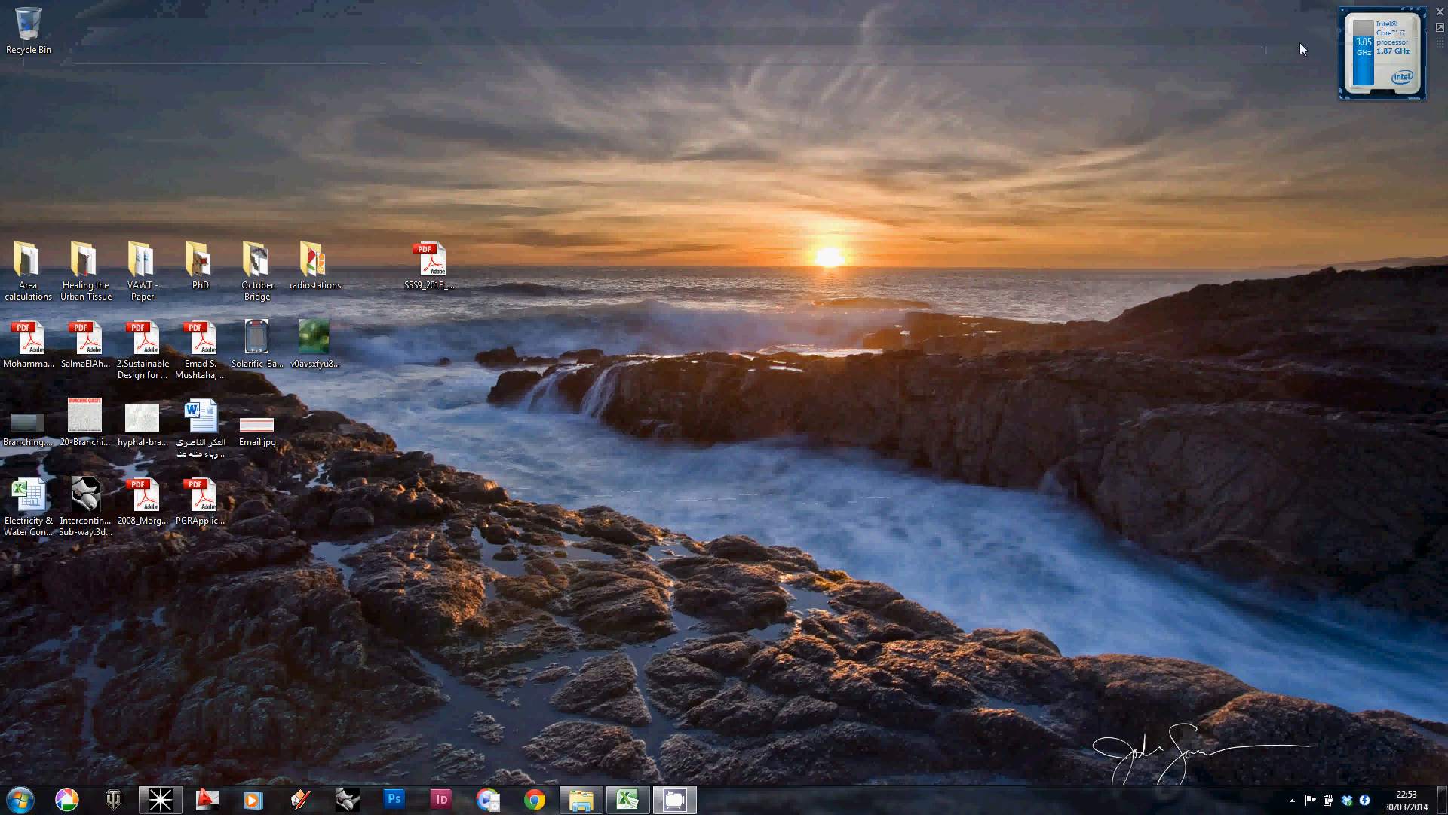
pyautogui.rightClick(676, 804)
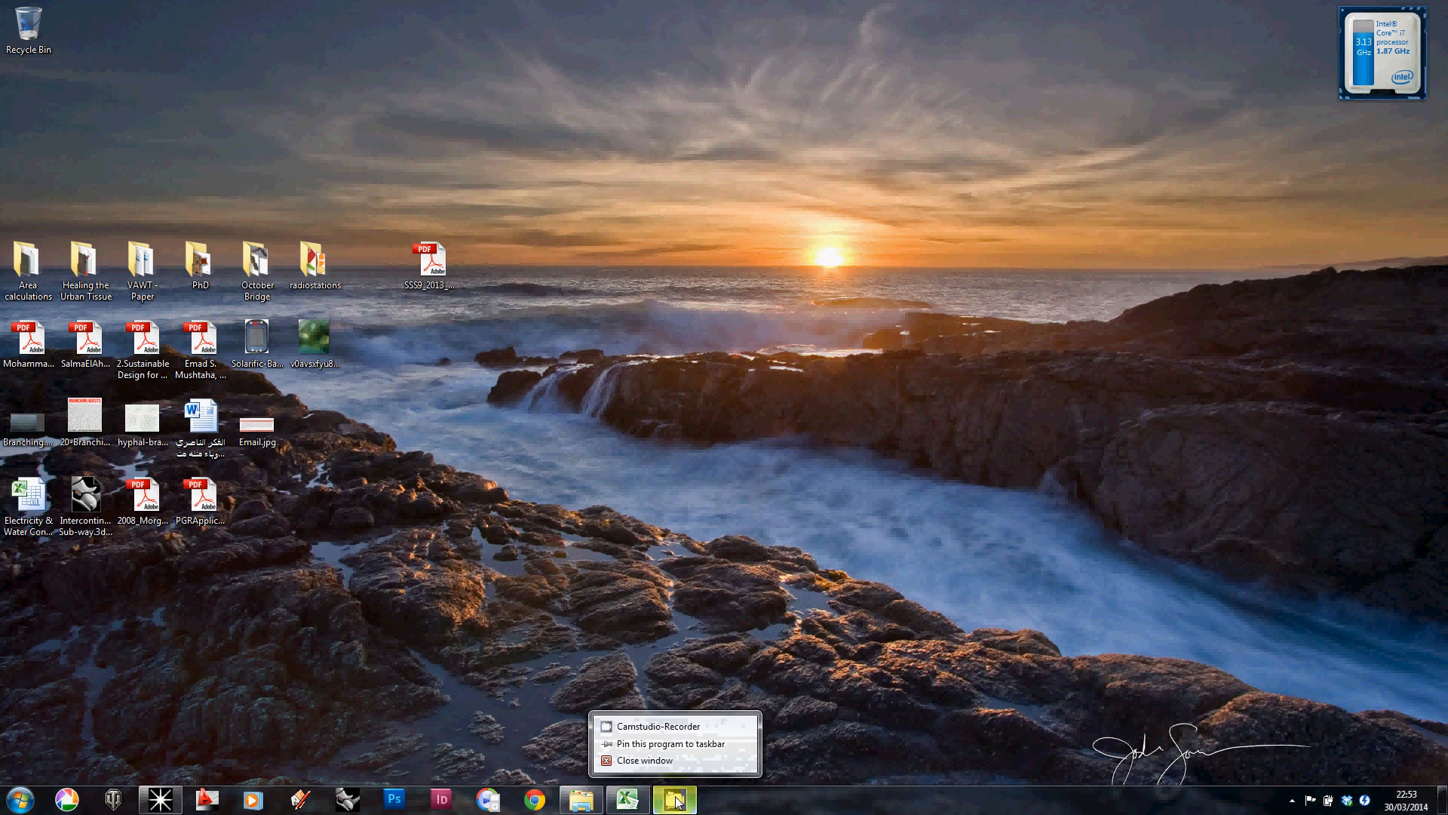
pyautogui.click(676, 725)
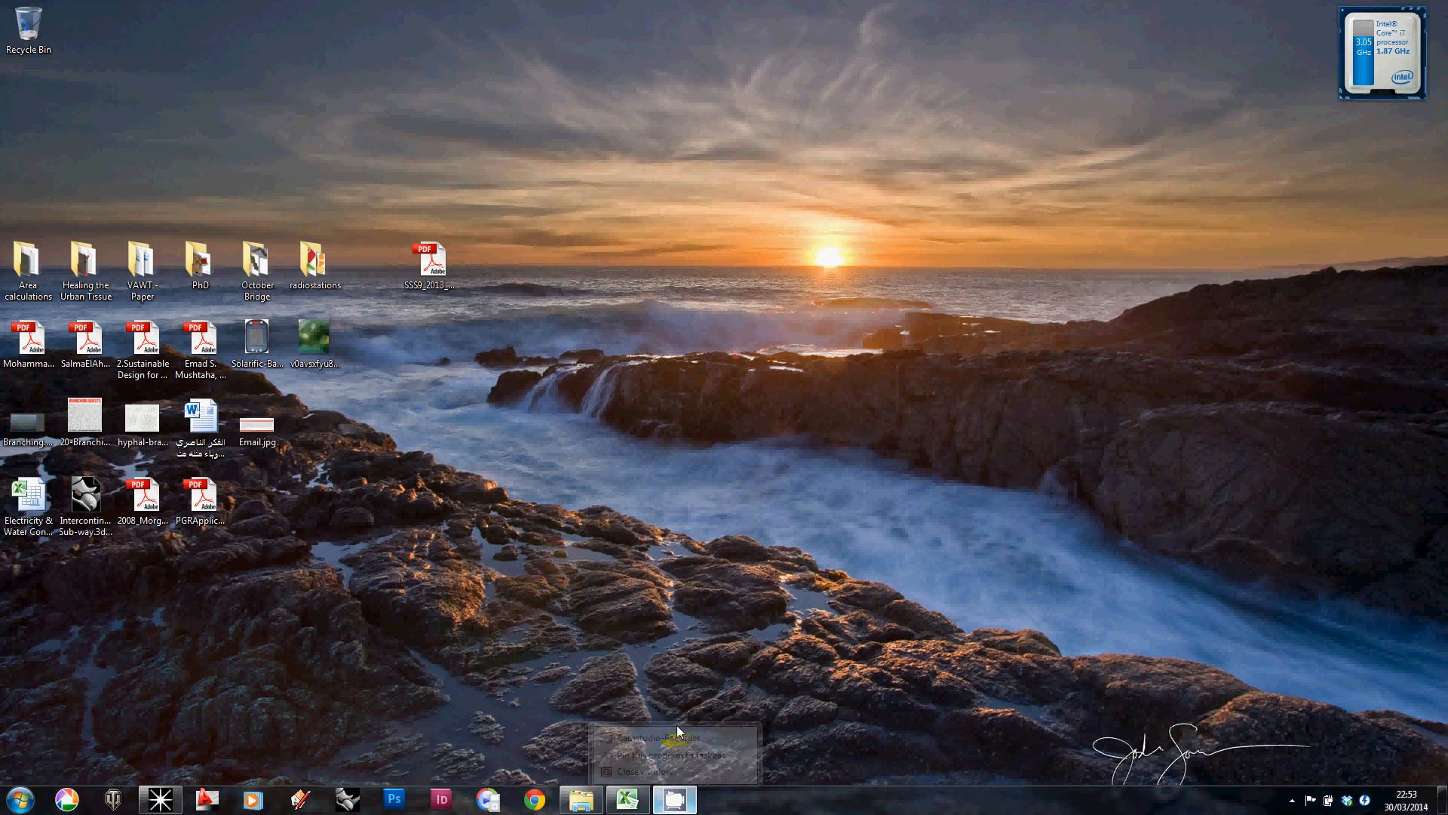